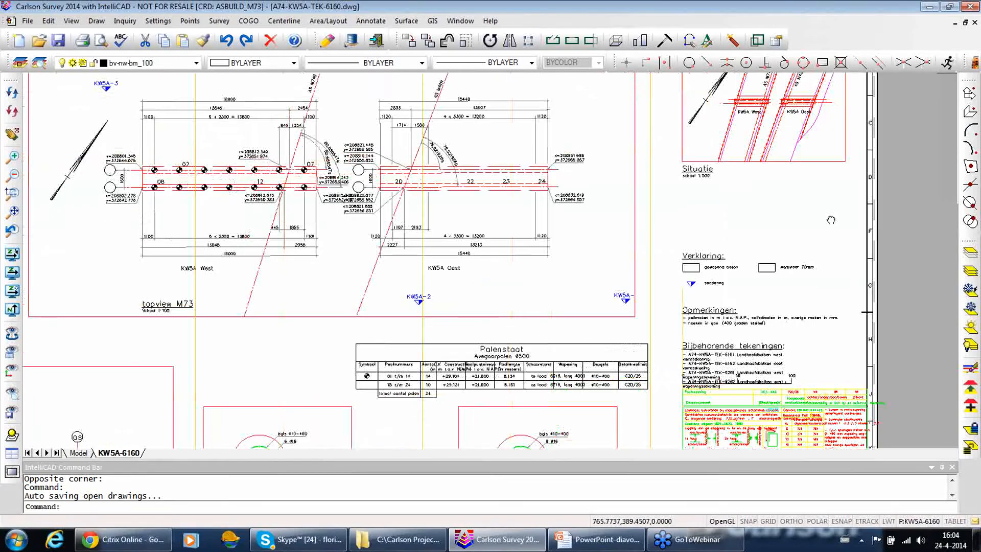
Examine the KW5A West and Oost pile top view and the Palenstaat pile table on the KW5A-6160 layout
scroll(655, 205, "up", 1)
middle_click_drag(627, 250, 828, 285)
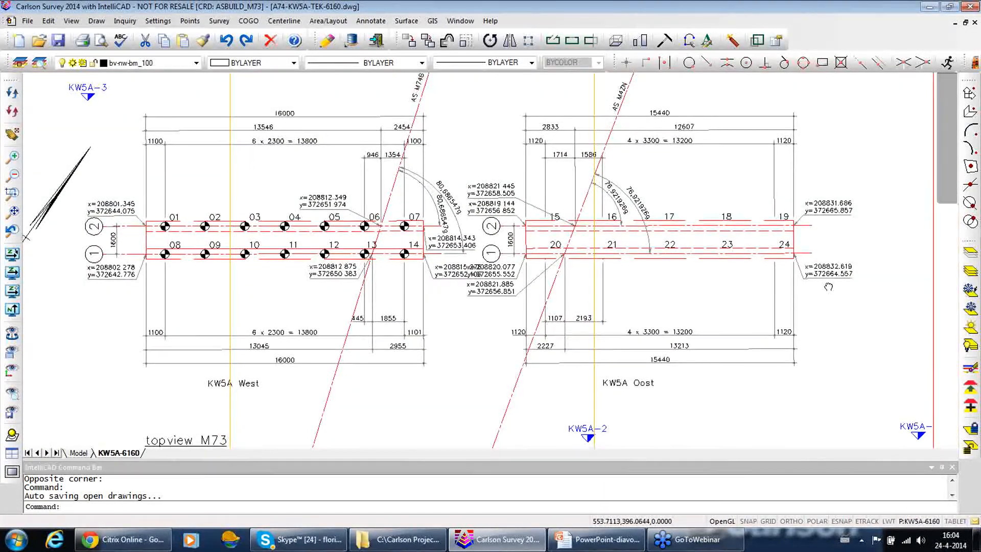
scroll(824, 295, "down", 1)
middle_click_drag(772, 362, 662, 135)
mouse_move(572, 335)
middle_mouse_down()
mouse_move(646, 314)
mouse_move(478, 436)
mouse_move(506, 450)
middle_mouse_up()
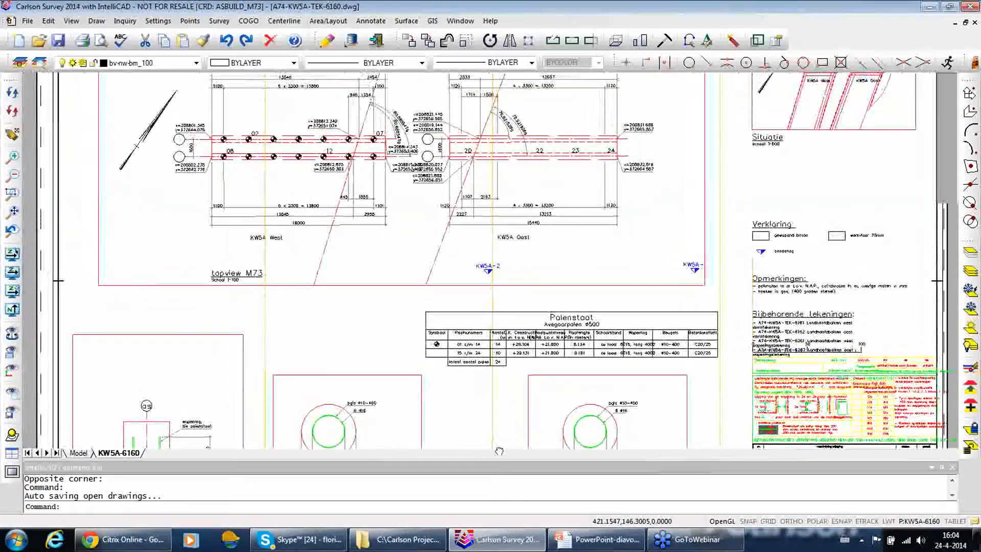
scroll(704, 189, "down", 1)
middle_click_drag(887, 131, 842, 158)
Switch to the minimized "Asbuilt palen KW 5A" drawing and show it at full window size
left_click(971, 9)
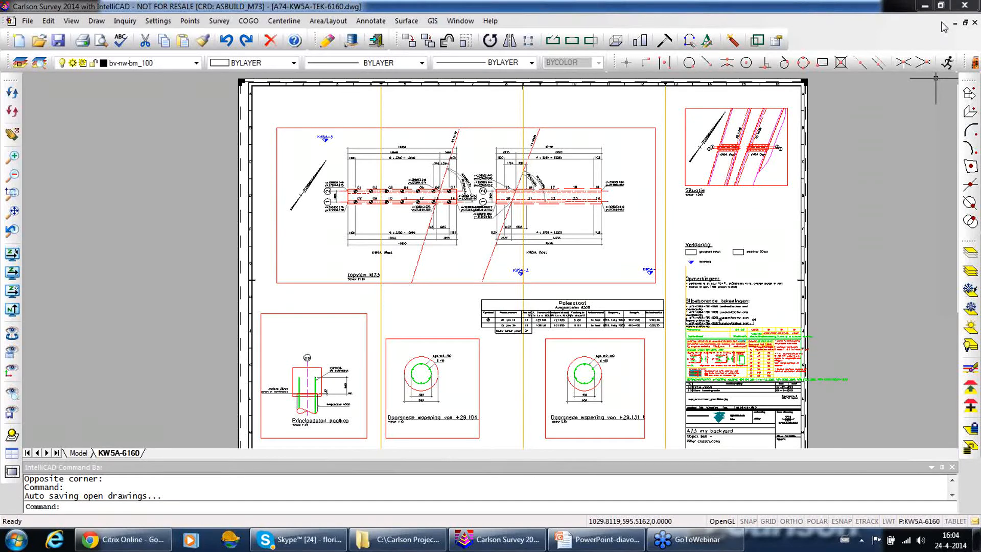
left_click(965, 22)
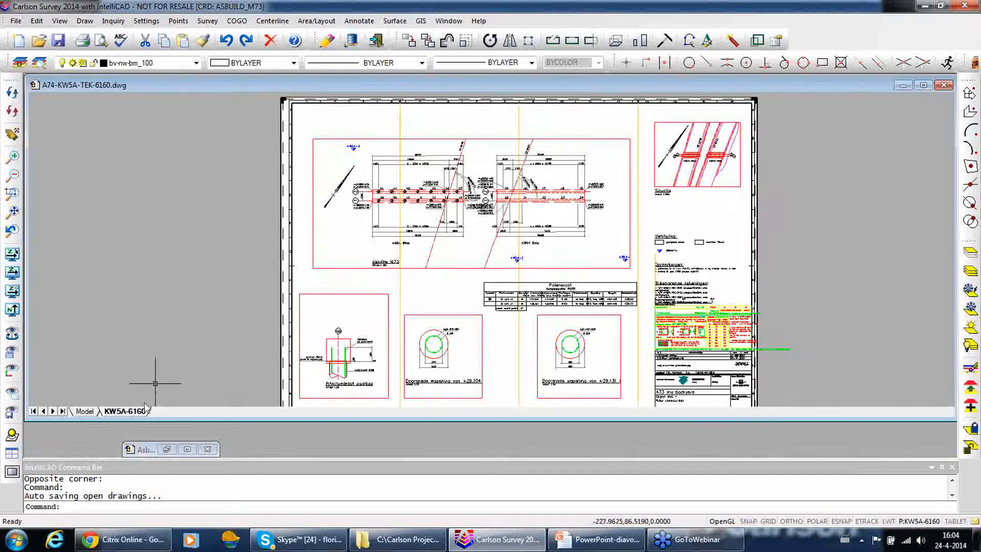
left_click(188, 450)
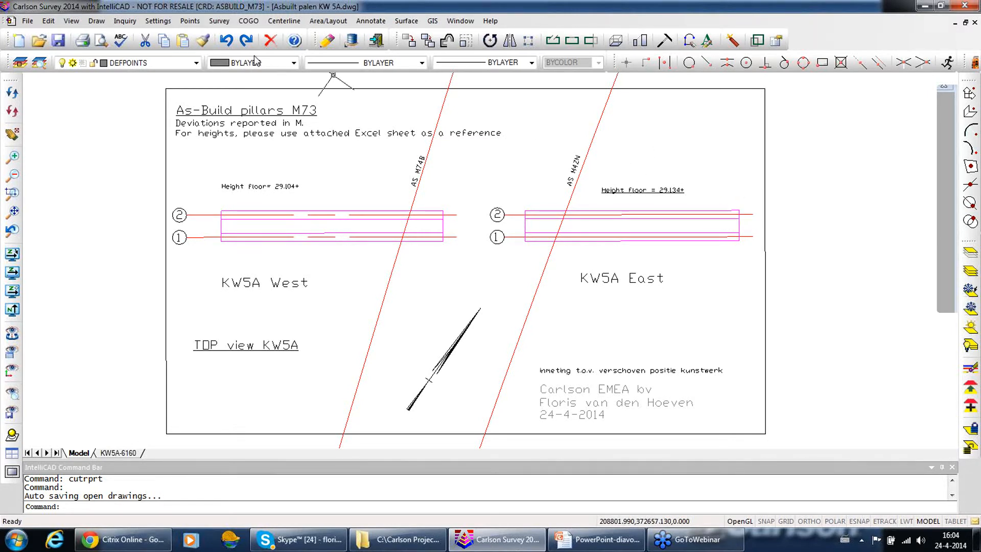
Start the Cut Sheet command and move its empty data window toward the middle of the drawing area
left_click(225, 23)
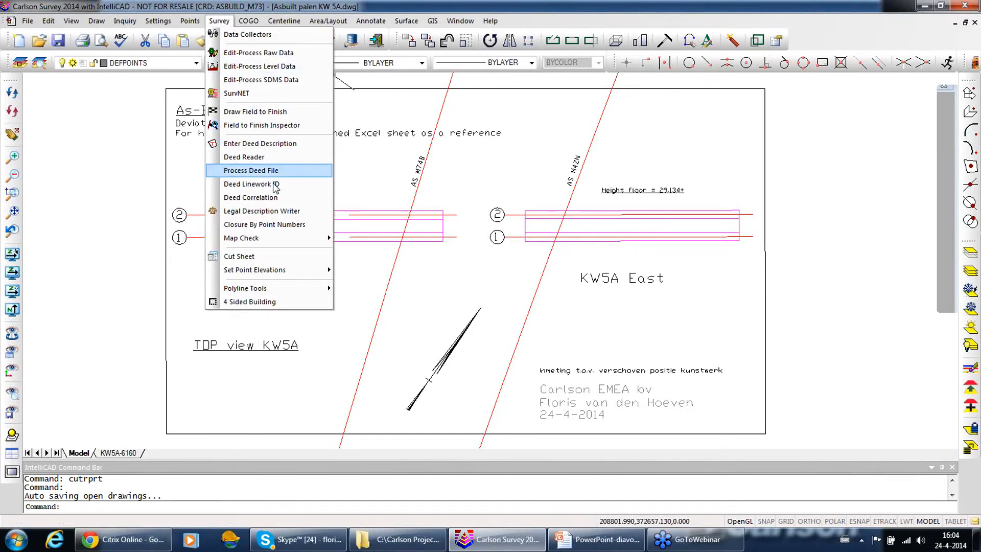
left_click(278, 256)
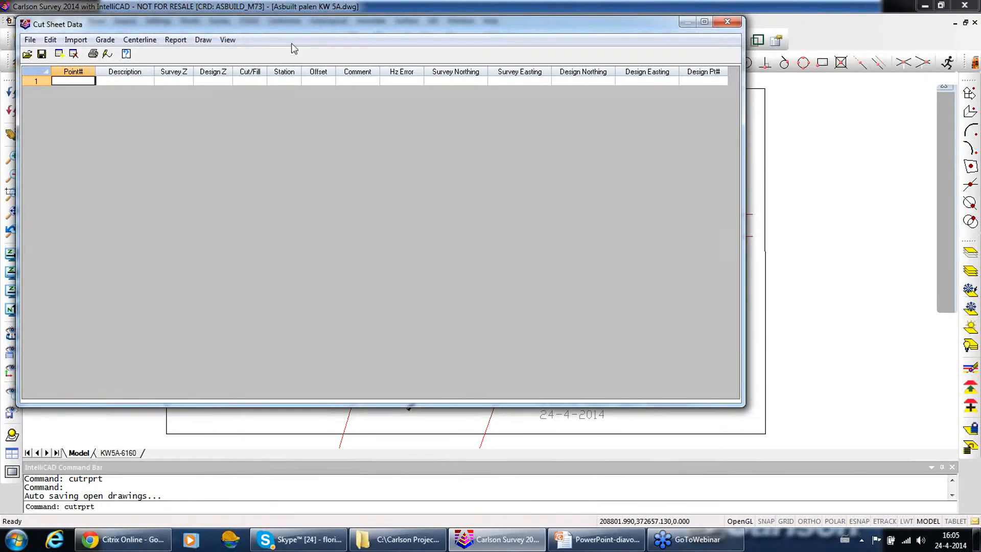
left_click_drag(318, 31, 450, 60)
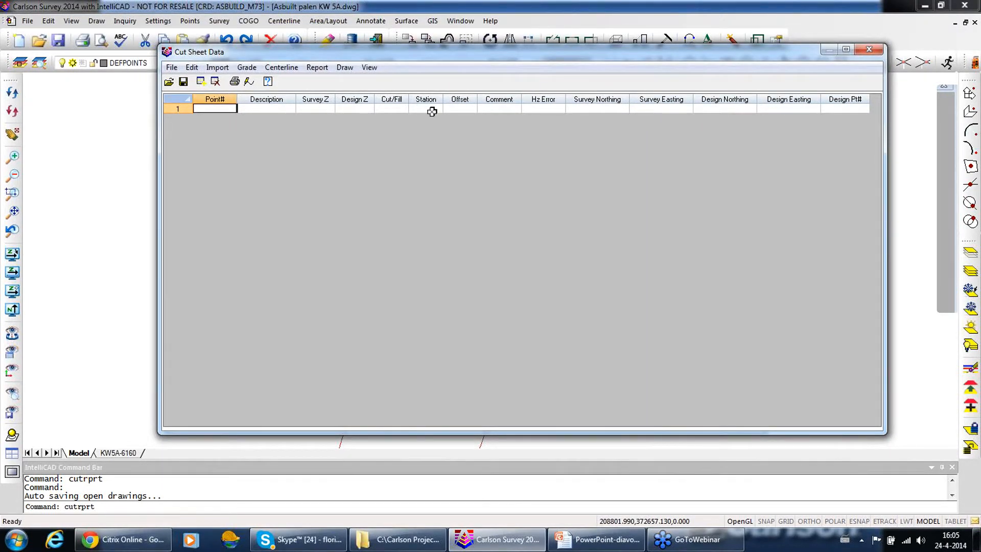
Import all points from the AsBuild_M73.crd coordinate file into the cut sheet as survey points
left_click(218, 69)
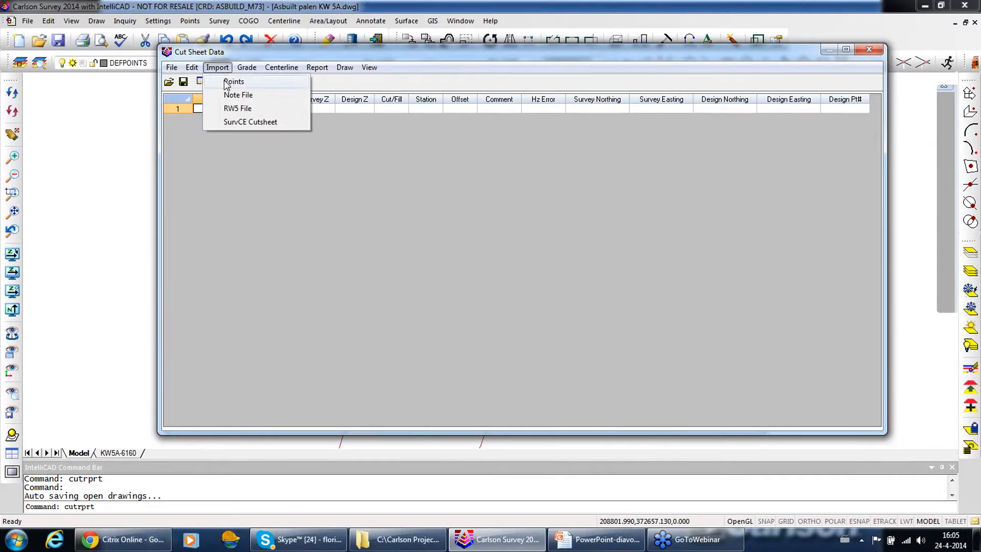
left_click(247, 84)
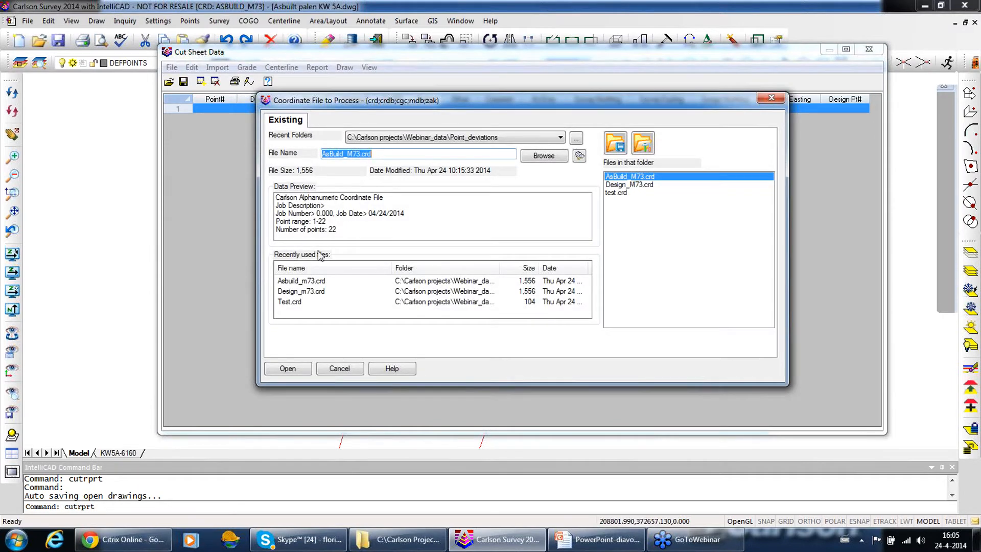
left_click(321, 281)
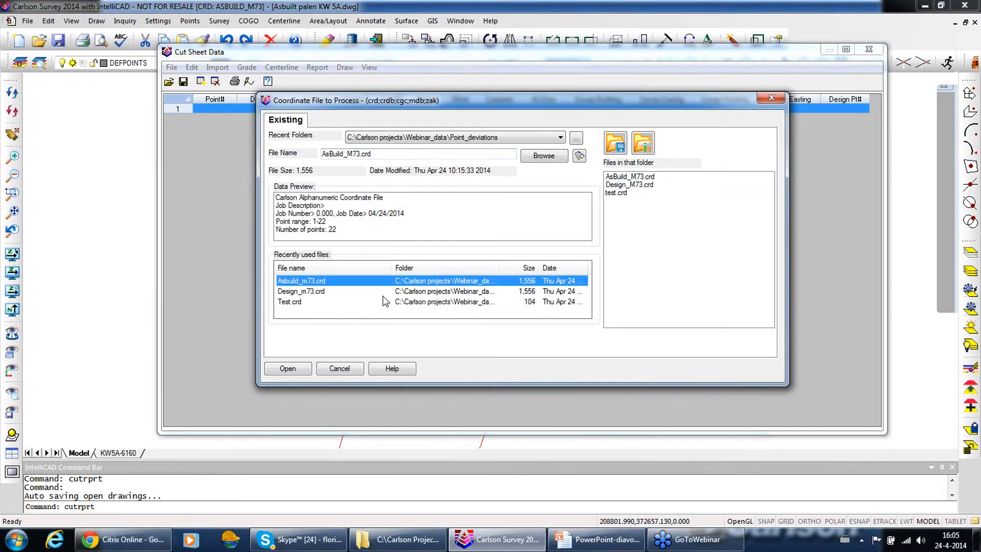
left_click(289, 368)
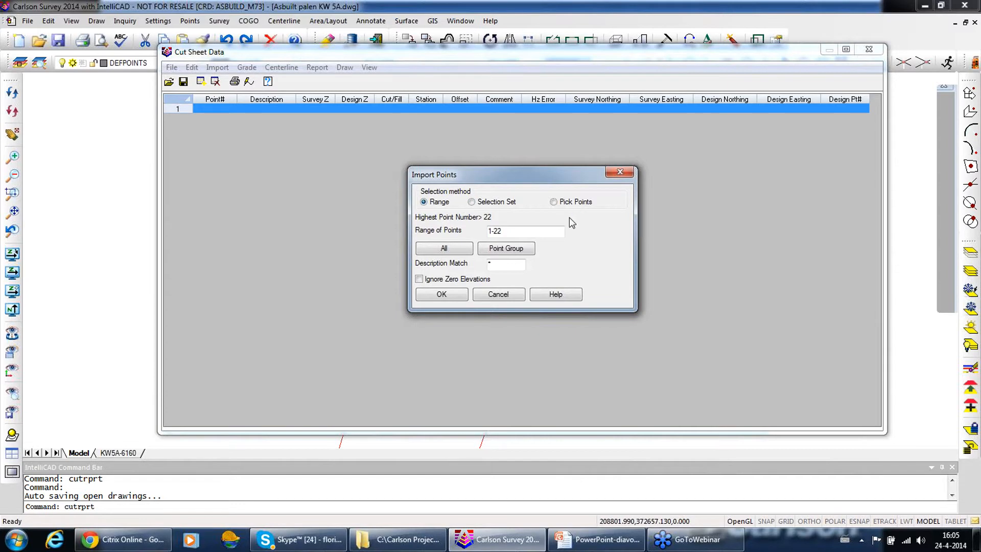
left_click(447, 249)
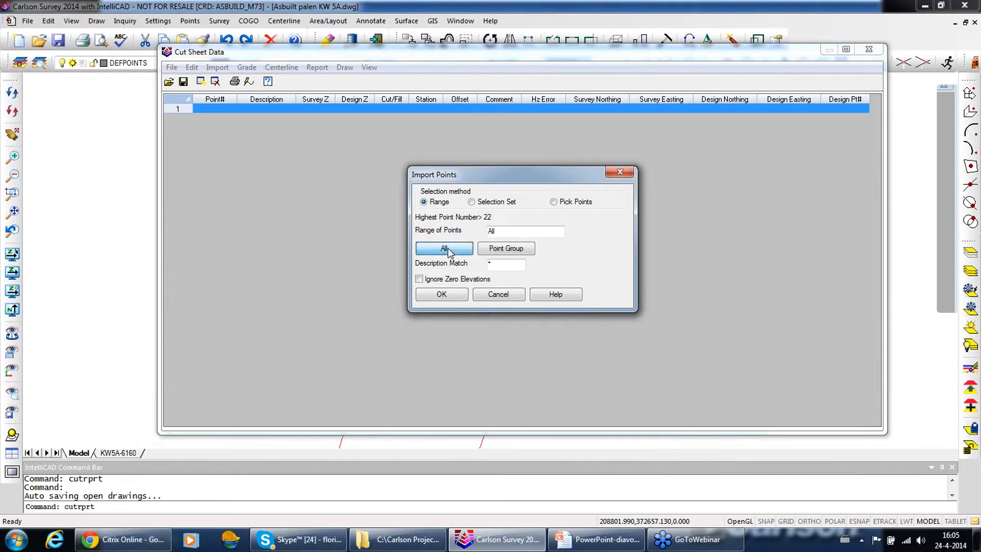
left_click(453, 296)
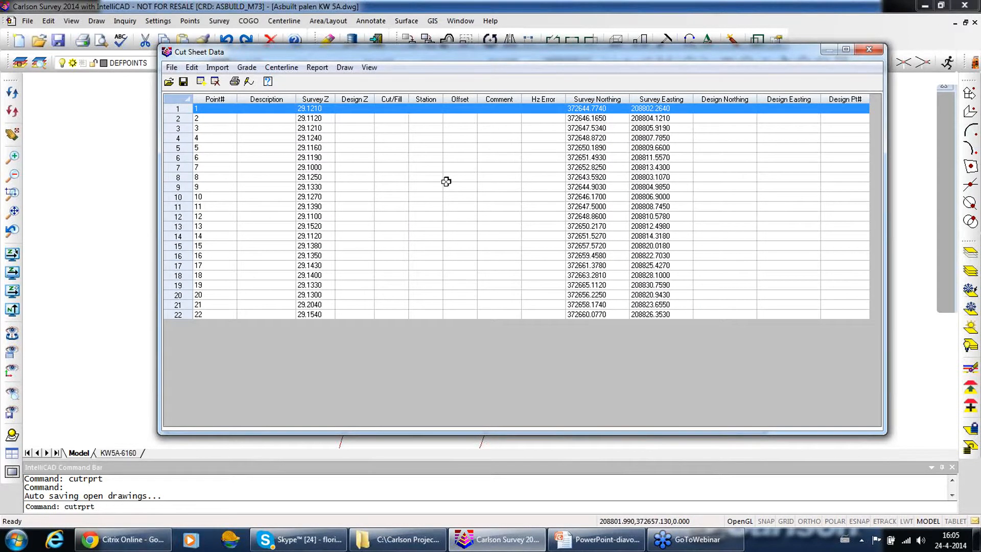
Grade the cut sheet by points against all design points in Design_M73.crd, matching by distance tolerance of 0.40
left_click(242, 69)
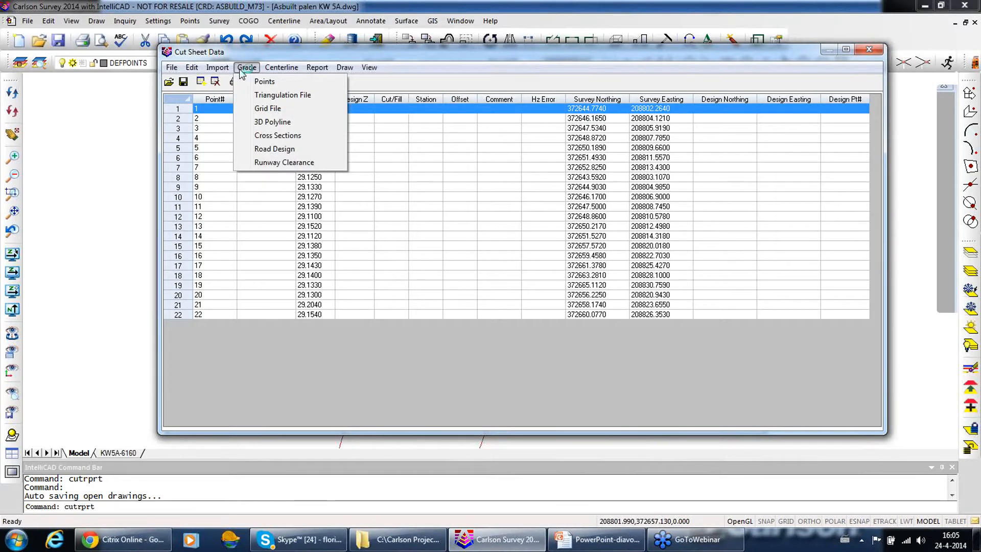
left_click(300, 83)
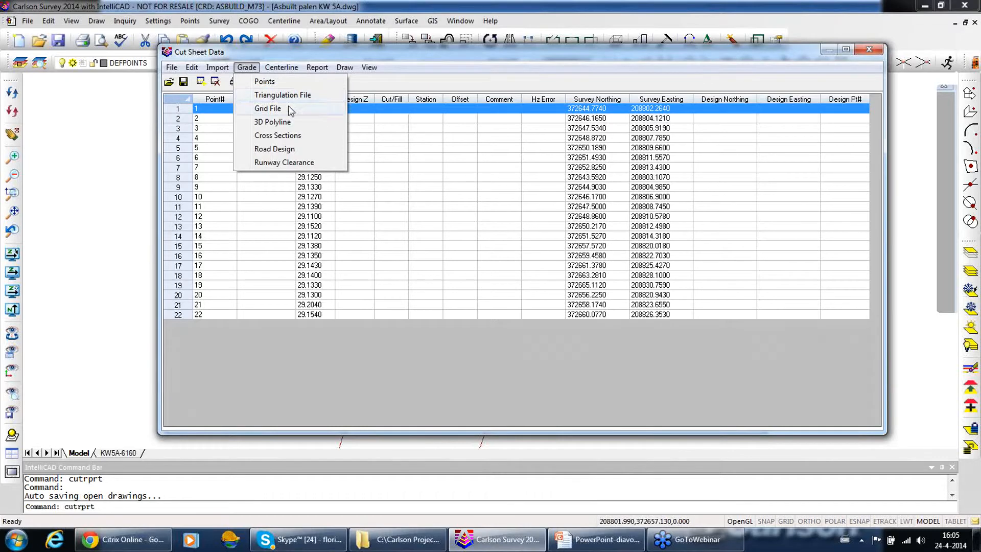
left_click(284, 83)
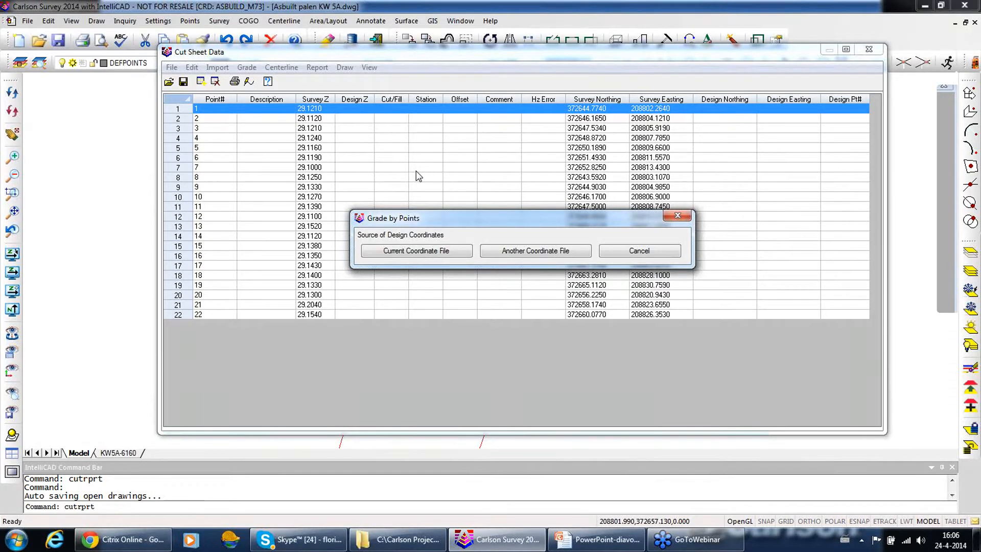
left_click_drag(447, 214, 442, 195)
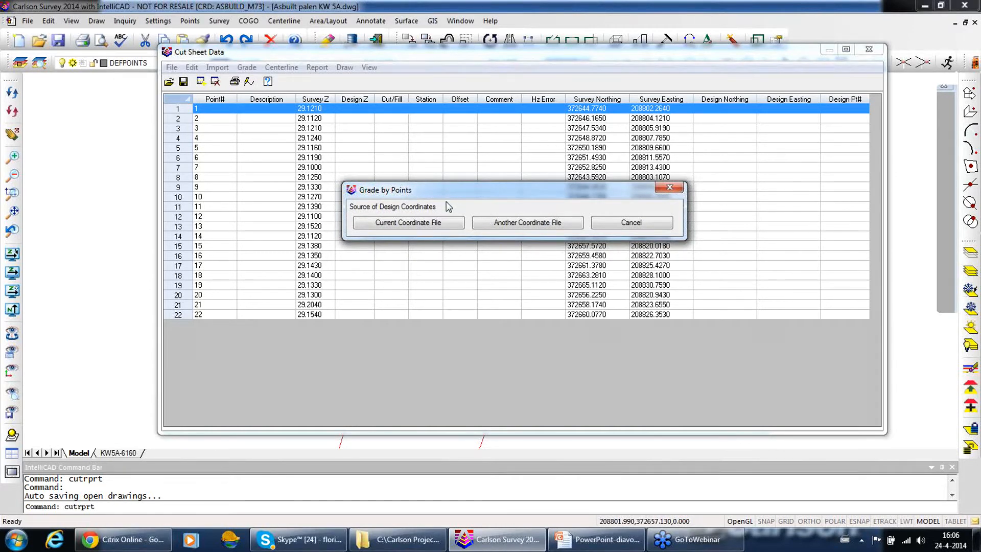
left_click(506, 225)
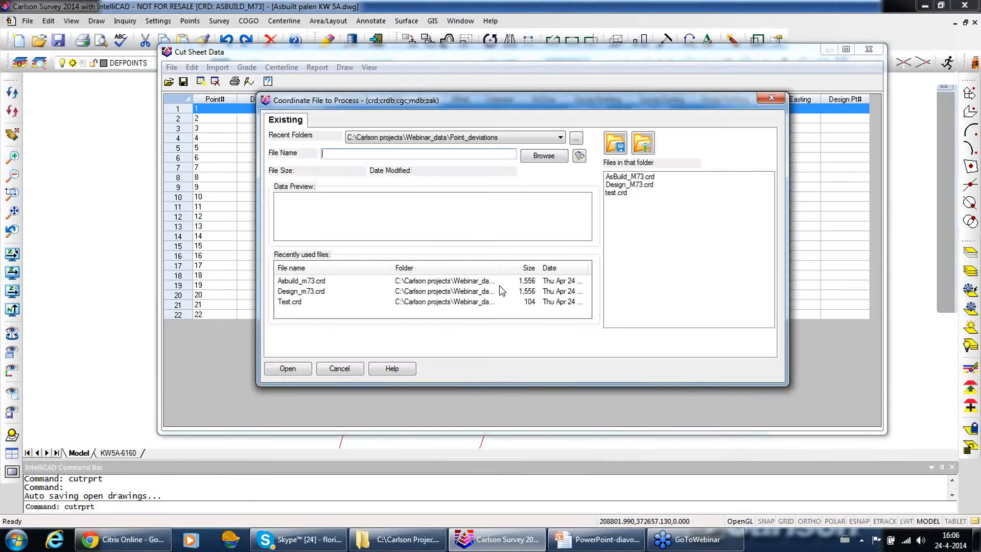
left_click(302, 291)
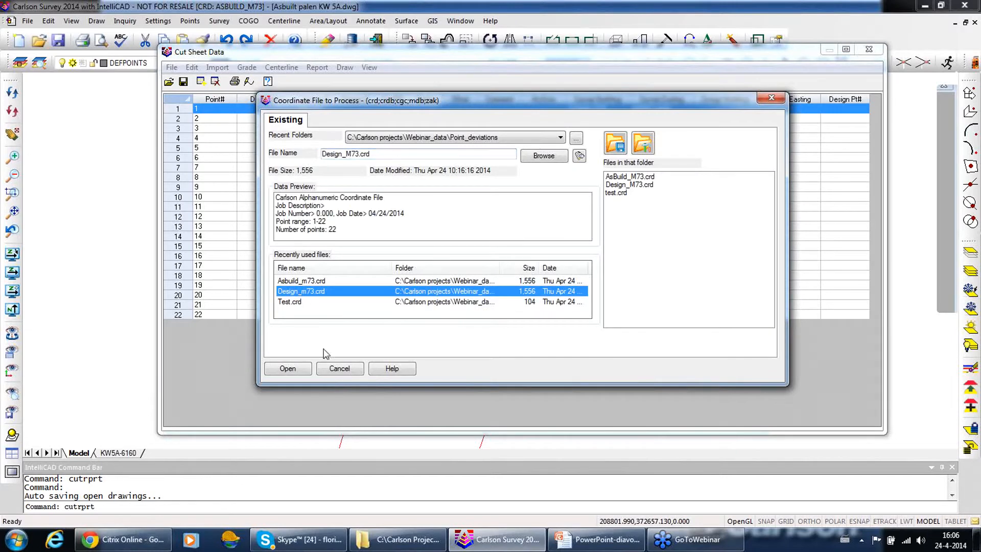
left_click(288, 369)
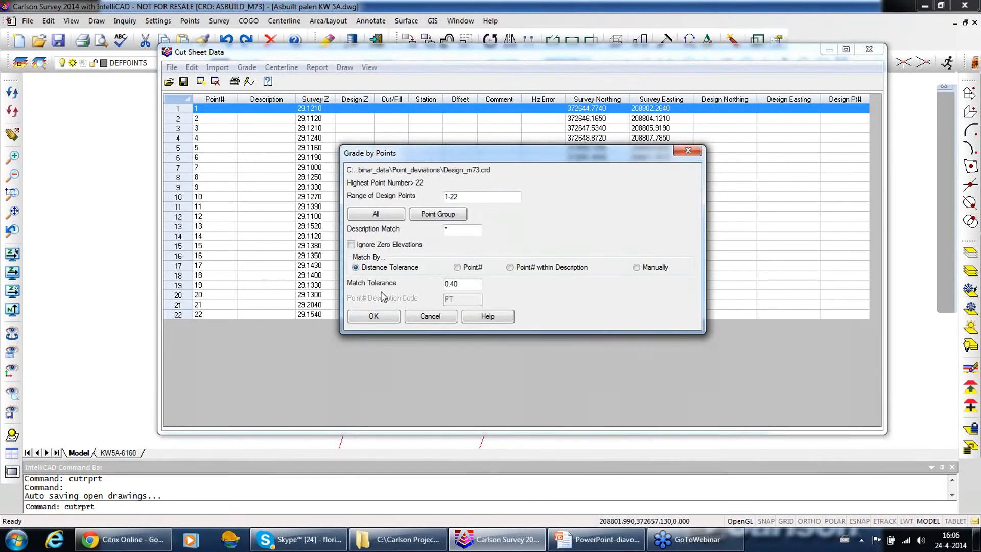
left_click(379, 214)
left_click(392, 316)
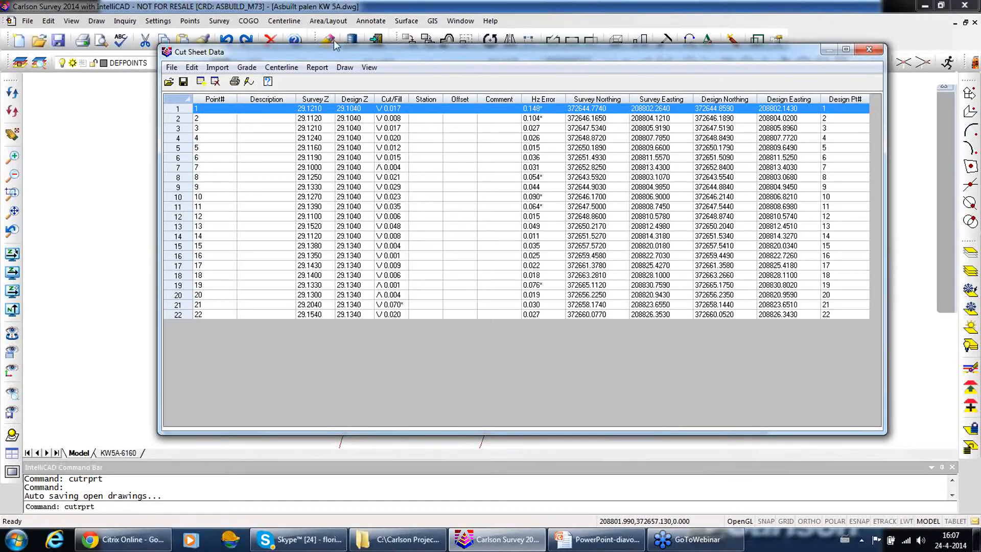
mouse_move(332, 56)
left_mouse_down()
mouse_move(288, 72)
mouse_move(291, 174)
mouse_move(314, 96)
left_mouse_up()
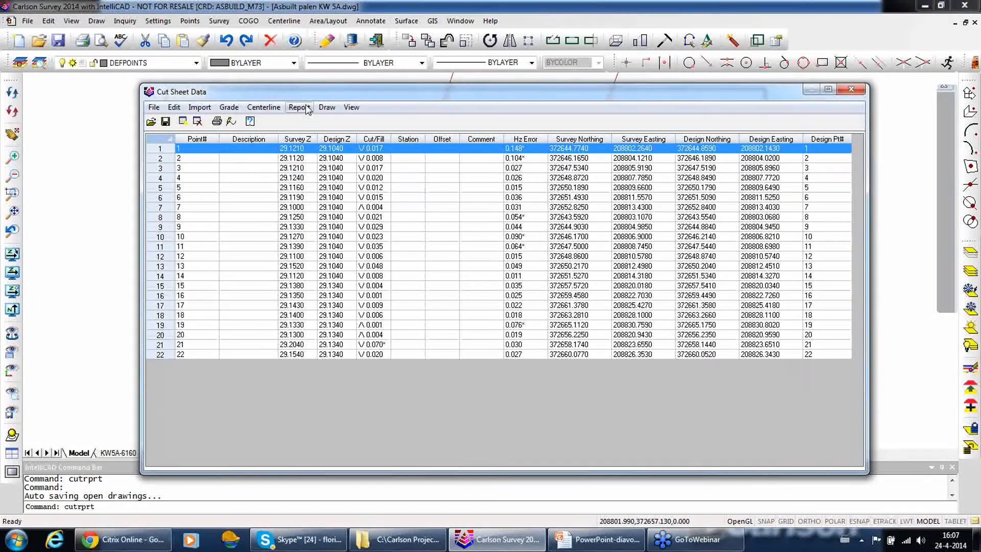
left_click(307, 108)
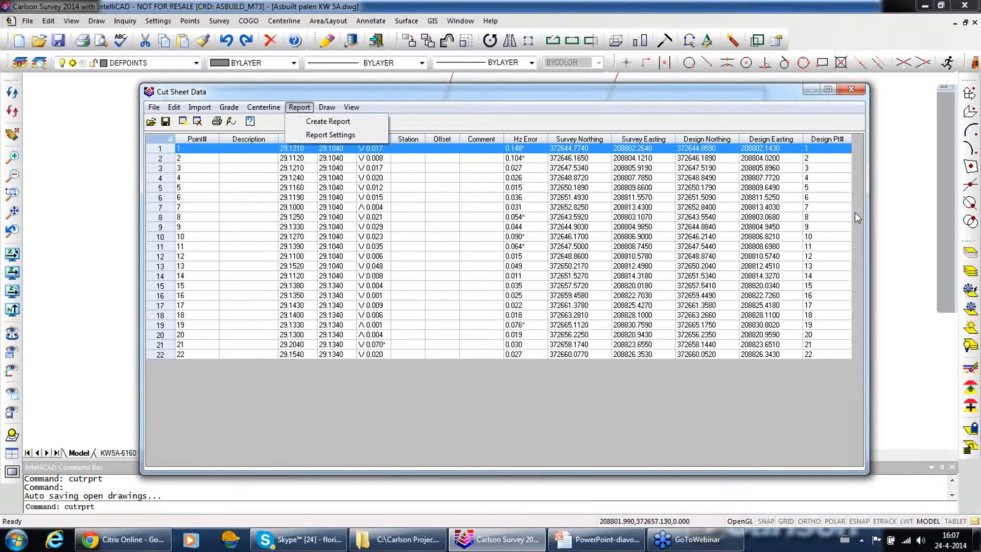
left_click(463, 109)
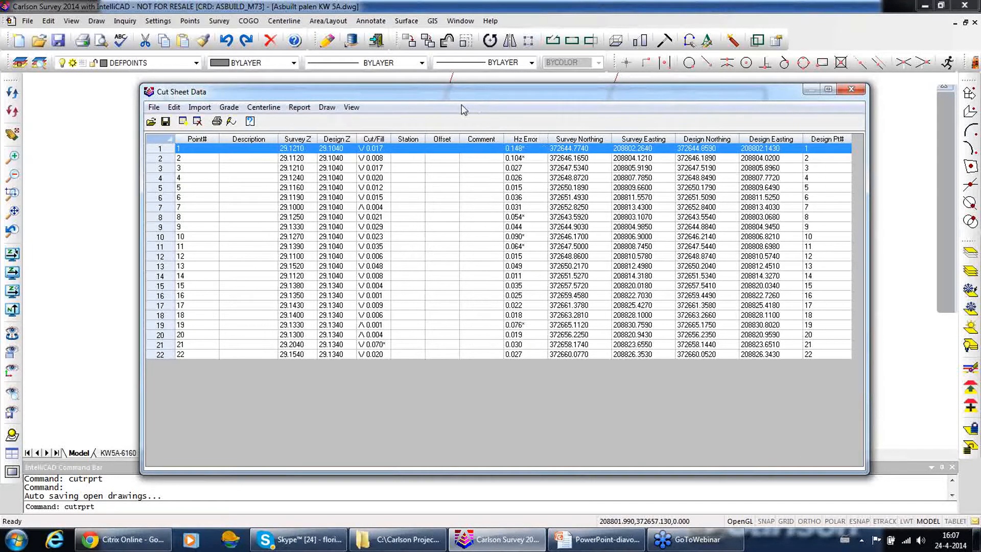
Accept the cut sheet label settings with points outside tolerance marked at size 0.10 and delta symbols drawn at size 0.20
left_click(335, 110)
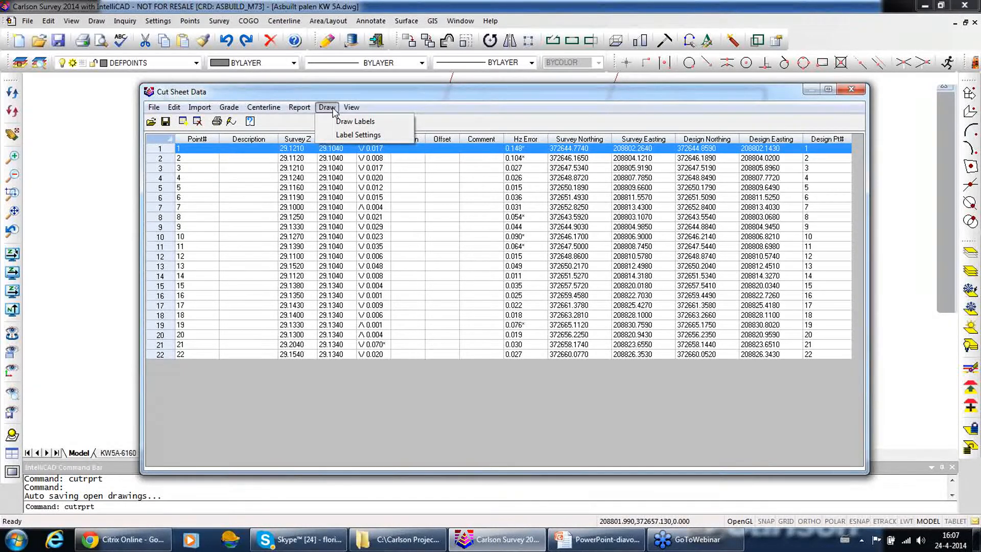
left_click(366, 135)
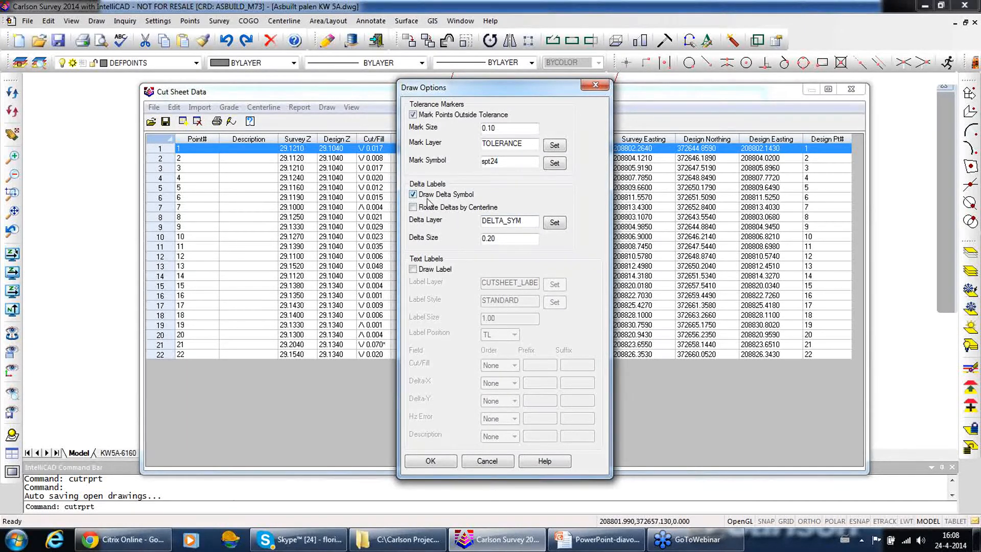
left_click(431, 461)
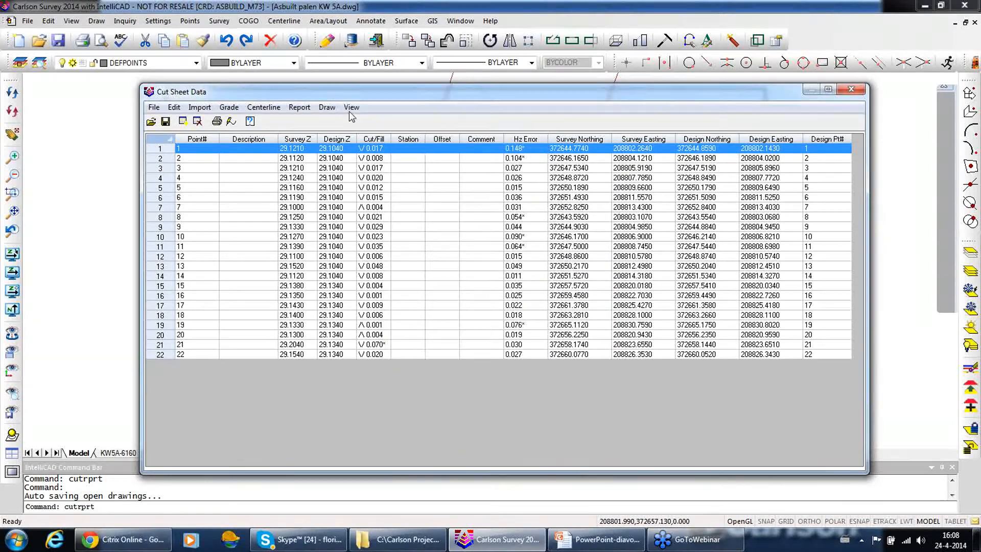
Draw the deviation labels from the cut sheet into the drawing and close the cut sheet without saving changes
left_click(333, 110)
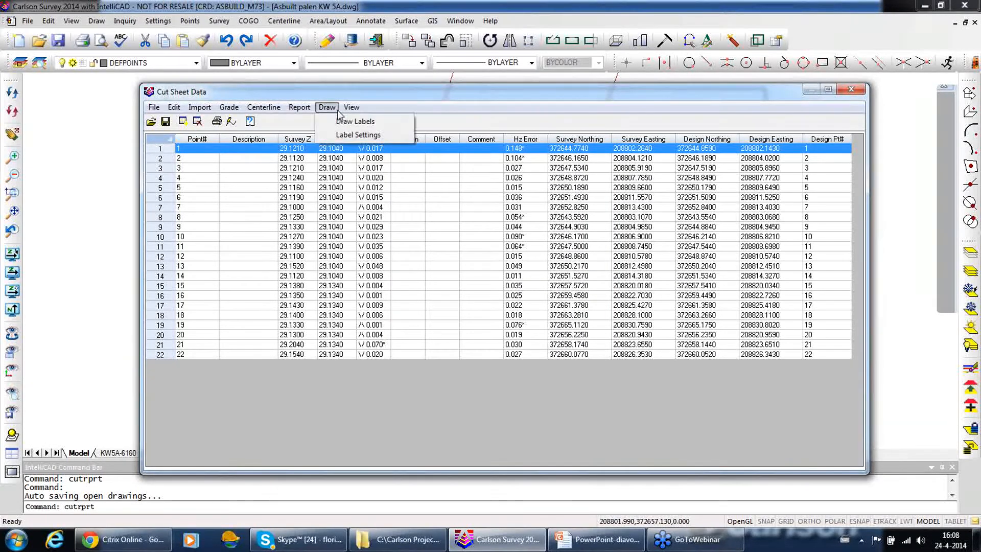
left_click(361, 123)
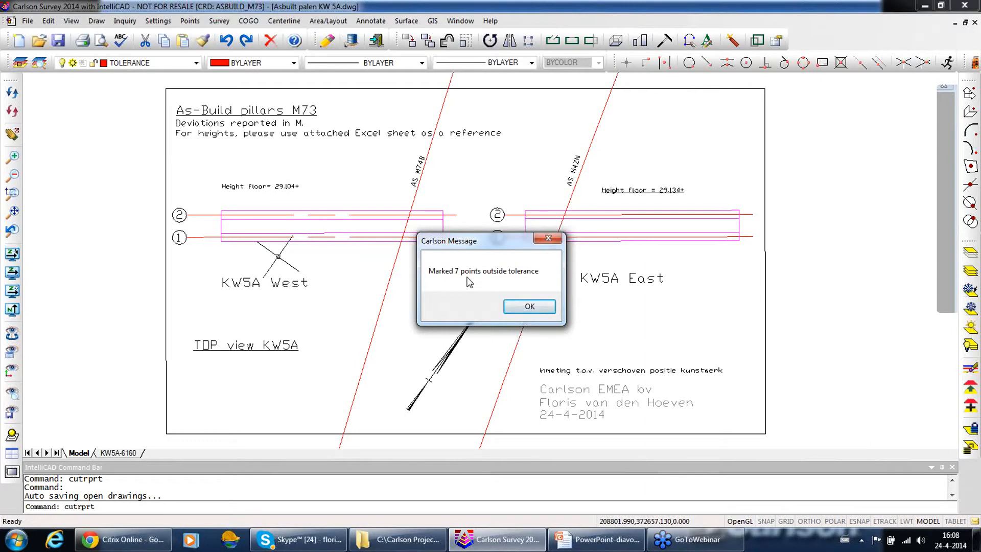
left_click(531, 308)
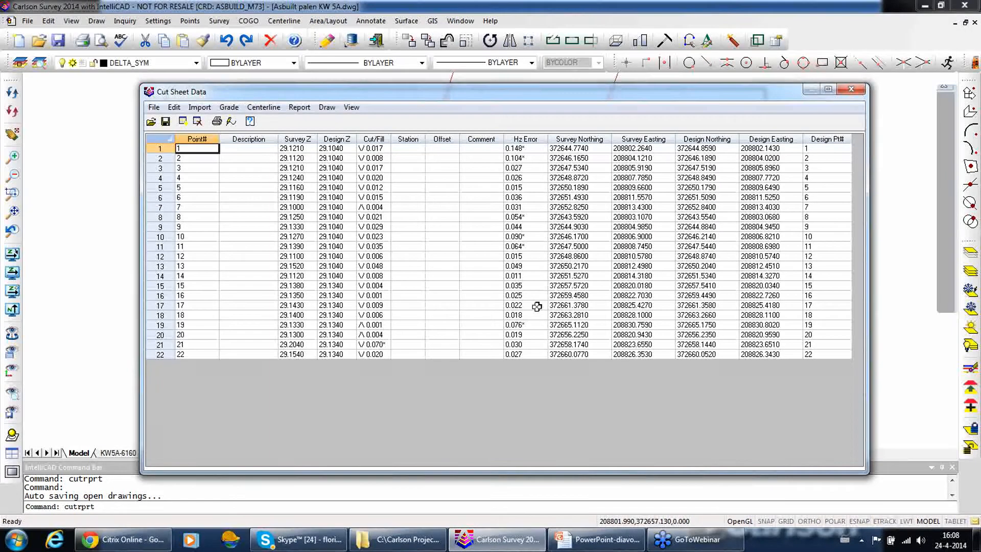
left_click(851, 90)
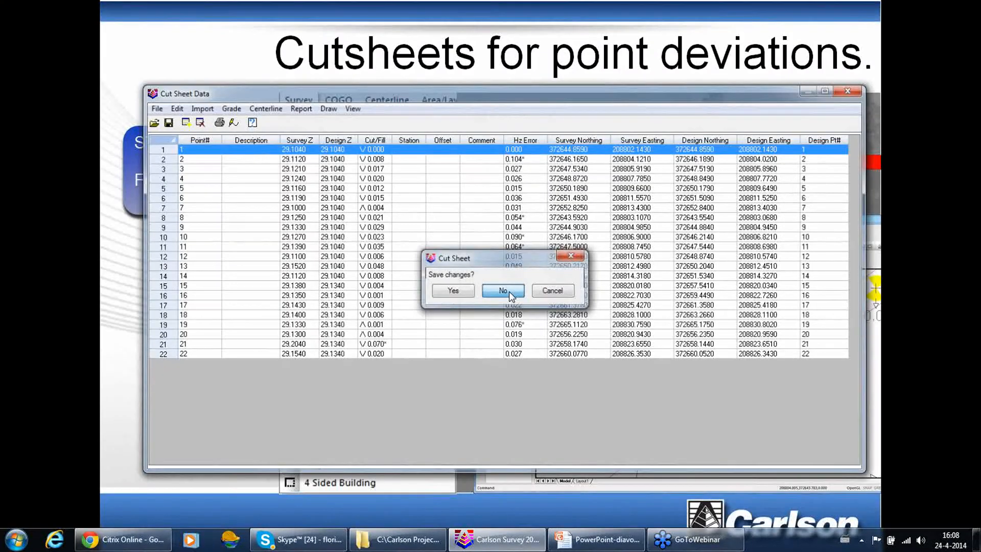
left_click(508, 291)
Switch from the presentation slide to the Carlson Survey drawing
left_click(510, 536)
left_click(507, 539)
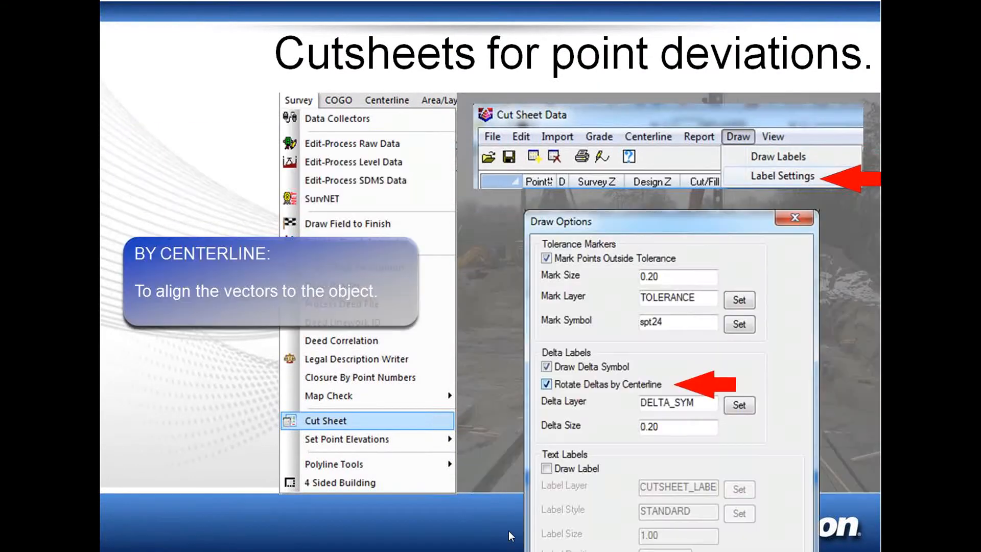
mouse_move(505, 547)
key("super")
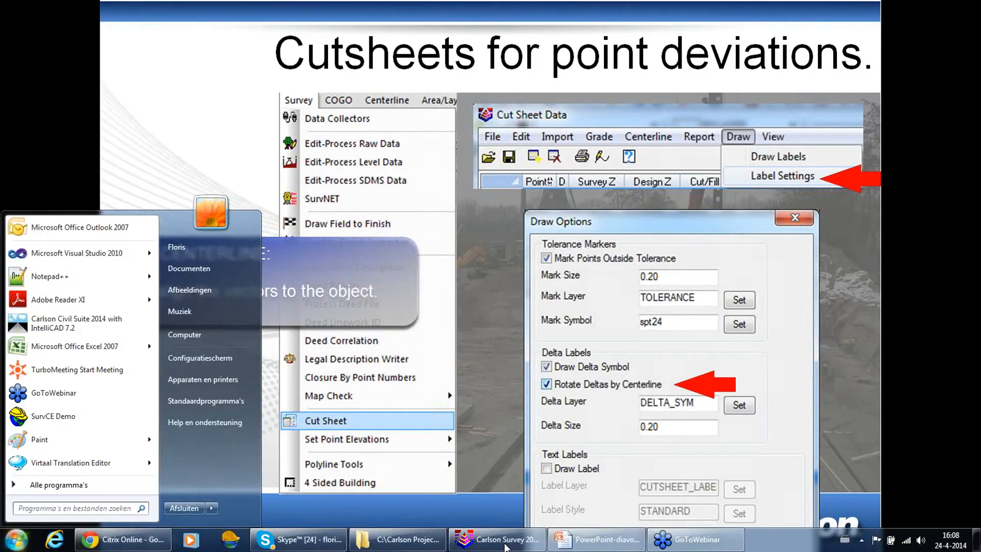
left_click(506, 545)
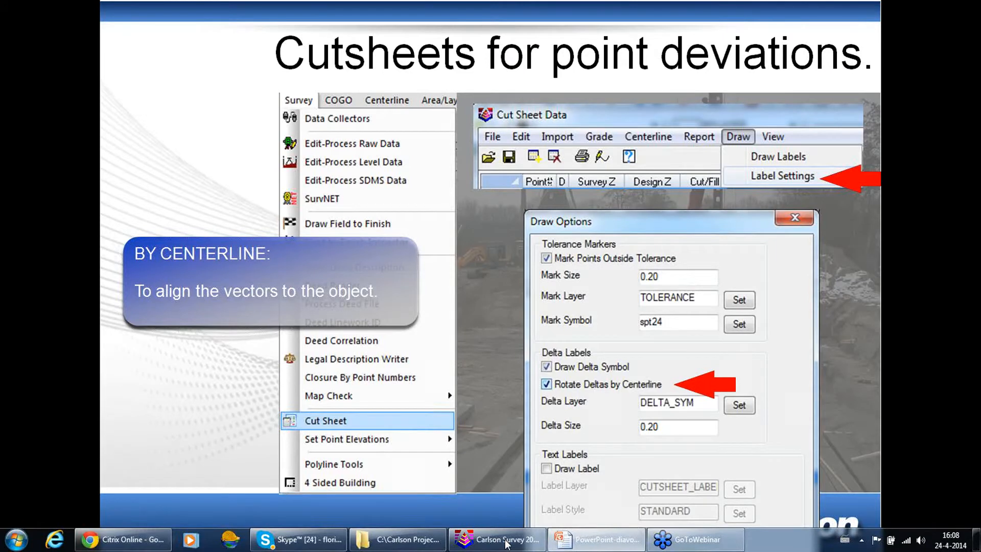
key("super")
left_click(506, 544)
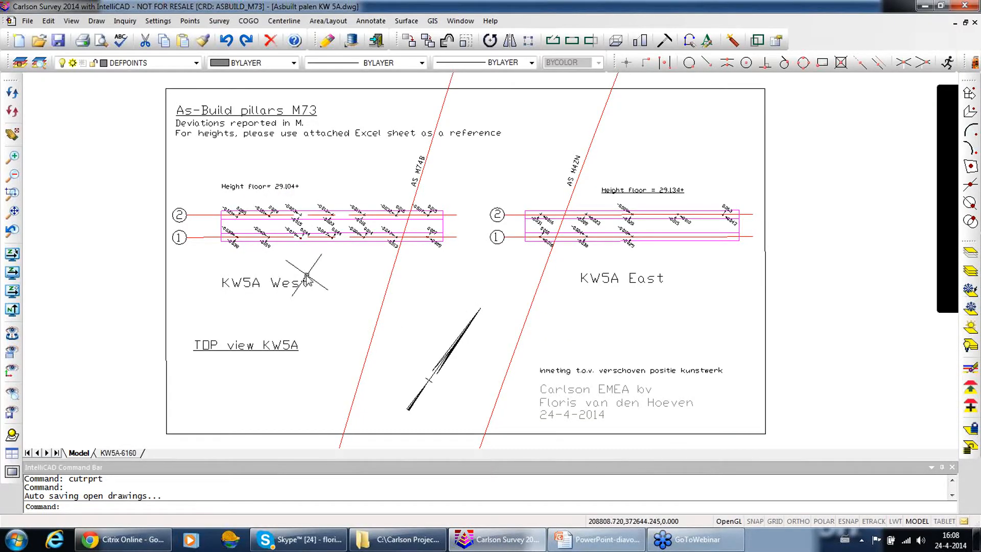
Examine the deviation labels, arrows and tolerance marks at the KW5A West pillars
scroll(305, 276, "up", 2)
scroll(305, 276, "up", 1)
middle_click_drag(313, 250, 500, 331)
scroll(314, 225, "up", 1)
mouse_move(377, 245)
middle_mouse_down()
mouse_move(411, 325)
mouse_move(445, 335)
mouse_move(447, 354)
mouse_move(138, 333)
middle_mouse_up()
scroll(360, 294, "up", 1)
scroll(361, 294, "up", 1)
mouse_move(799, 368)
middle_mouse_down()
mouse_move(588, 363)
mouse_move(326, 326)
middle_mouse_up()
mouse_move(723, 365)
middle_mouse_down()
mouse_move(628, 333)
mouse_move(356, 324)
middle_mouse_up()
scroll(591, 300, "down", 3)
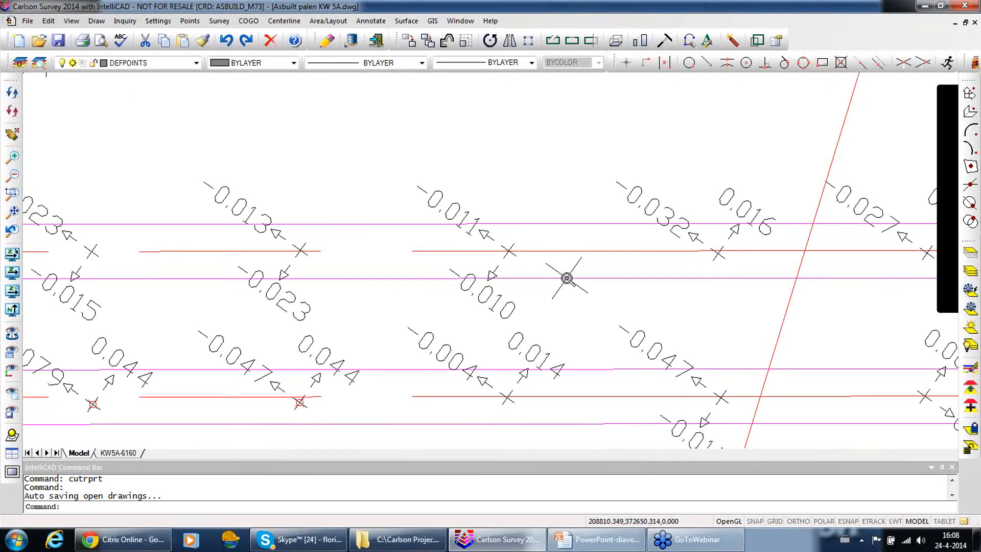
mouse_move(632, 318)
middle_mouse_down()
mouse_move(619, 320)
mouse_move(457, 172)
middle_mouse_up()
scroll(481, 265, "down", 1)
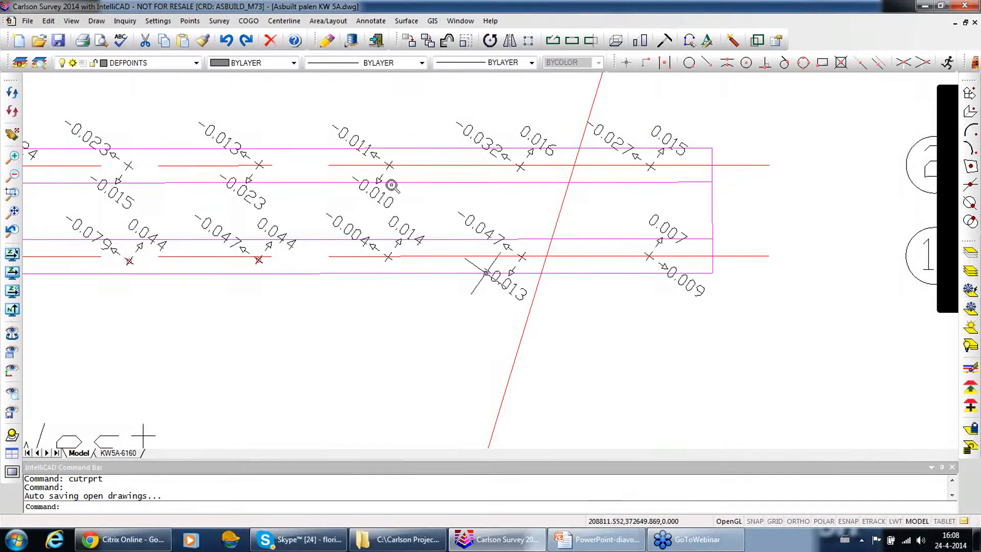
scroll(319, 148, "down", 2)
middle_click_drag(407, 235, 416, 201)
scroll(449, 274, "down", 3)
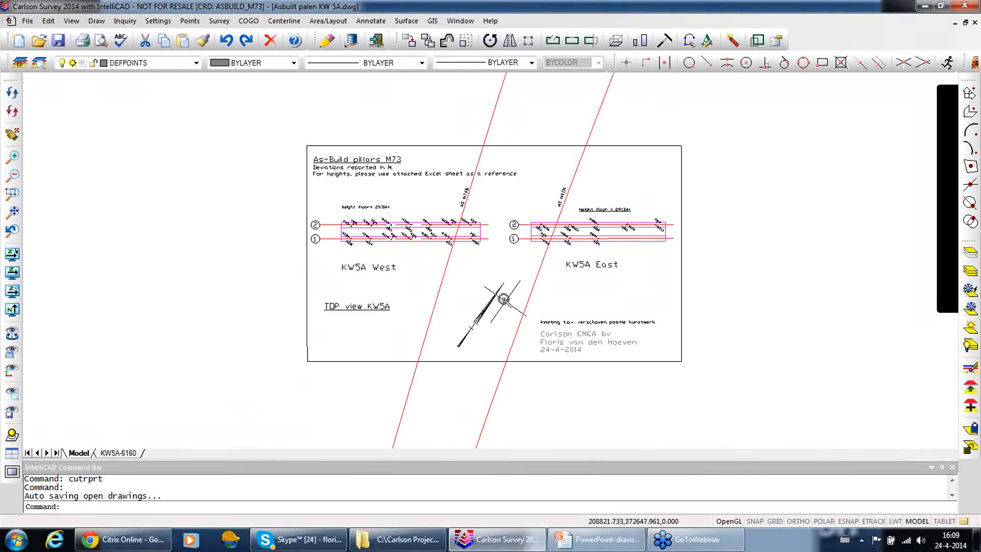
Examine the direction of the deviation arrows at the KW5A East pillars and compare them with those of KW5A West
scroll(508, 290, "up", 3)
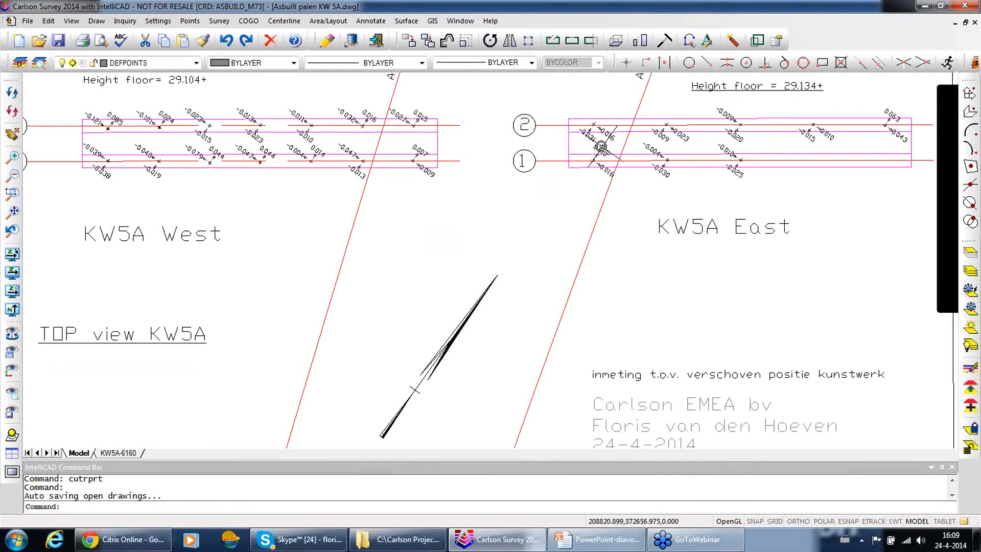
scroll(595, 130, "up", 5)
middle_click_drag(620, 186, 607, 245)
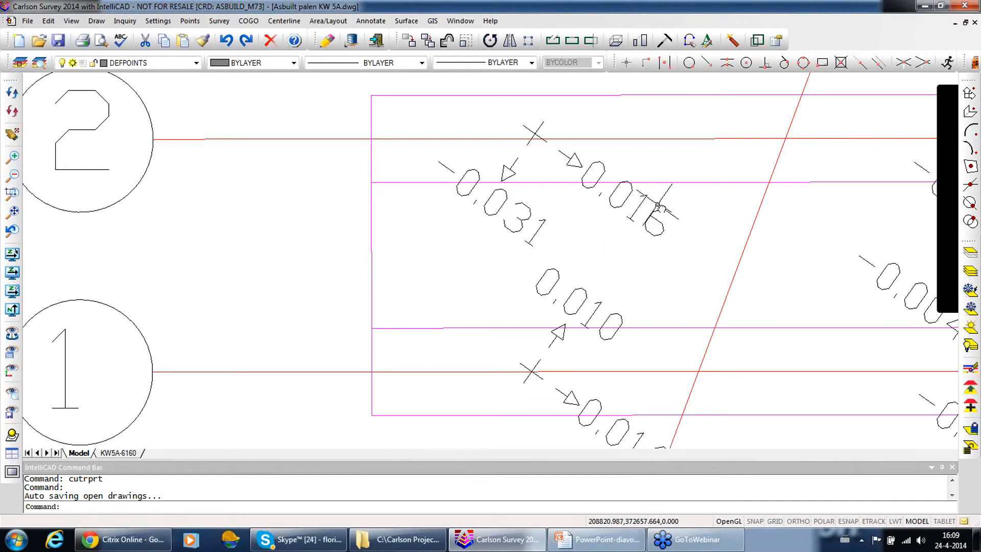
scroll(659, 206, "down", 2)
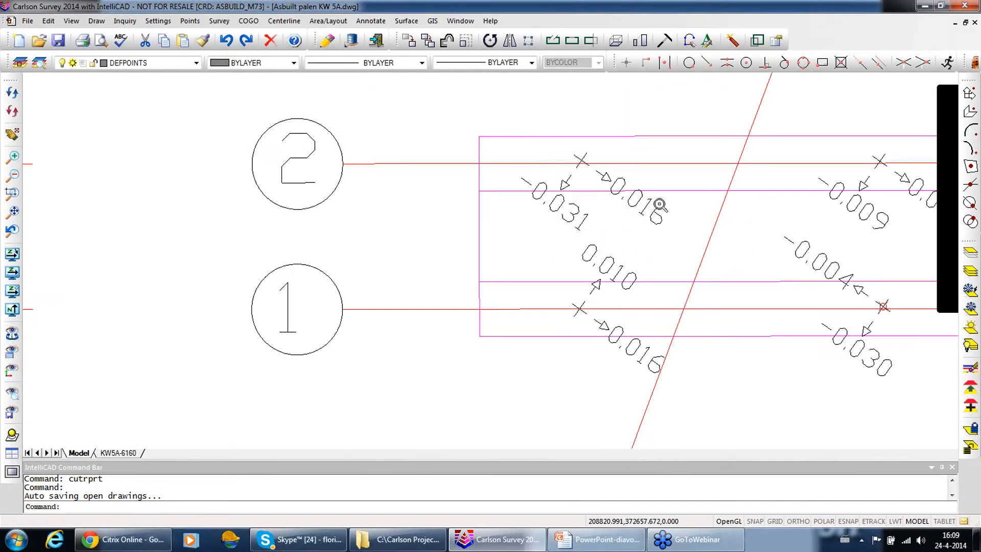
scroll(659, 204, "down", 4)
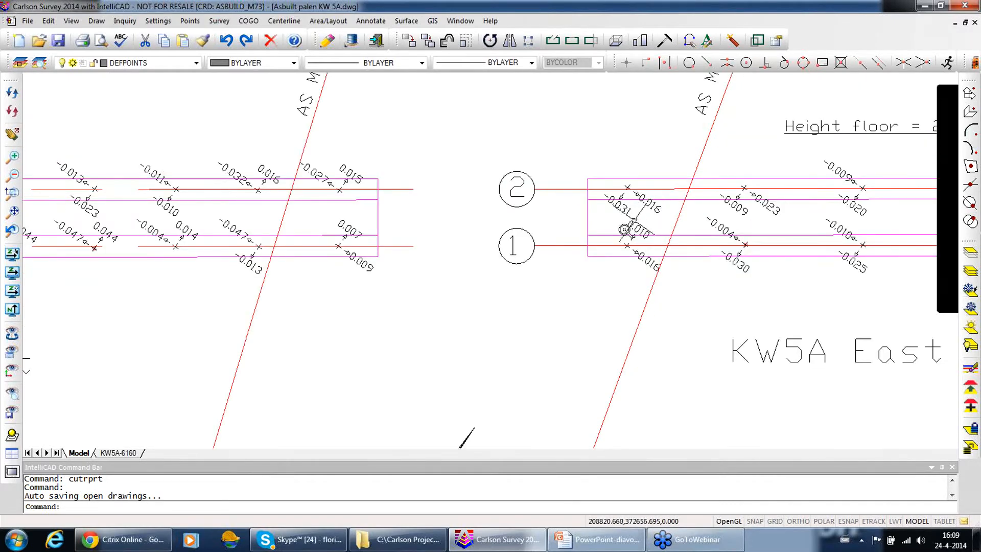
scroll(611, 261, "down", 5)
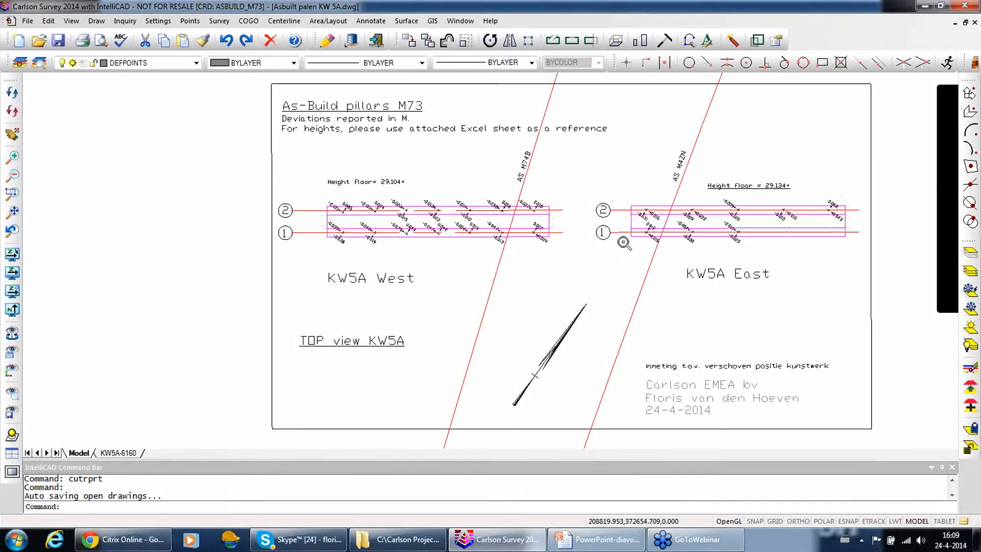
scroll(435, 213, "up", 2)
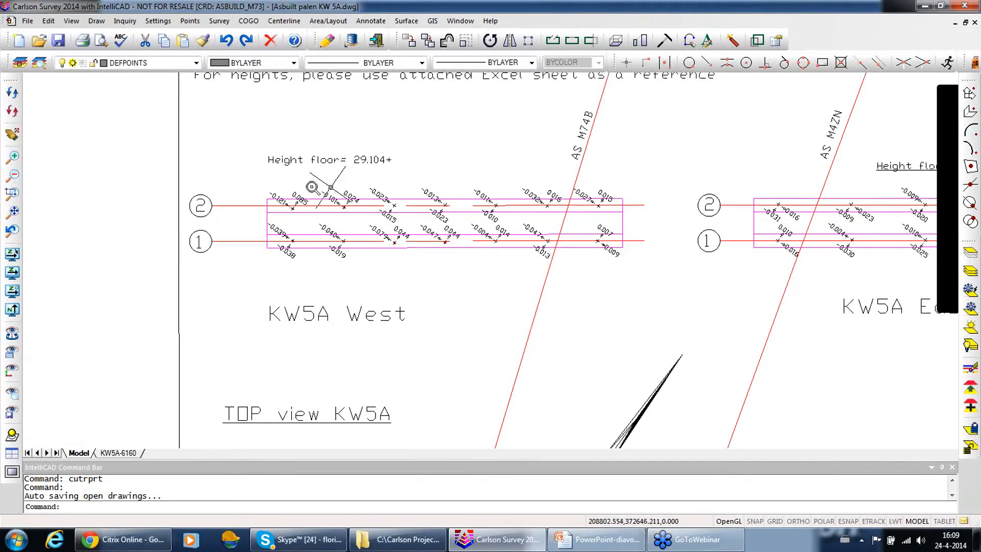
scroll(380, 204, "up", 3)
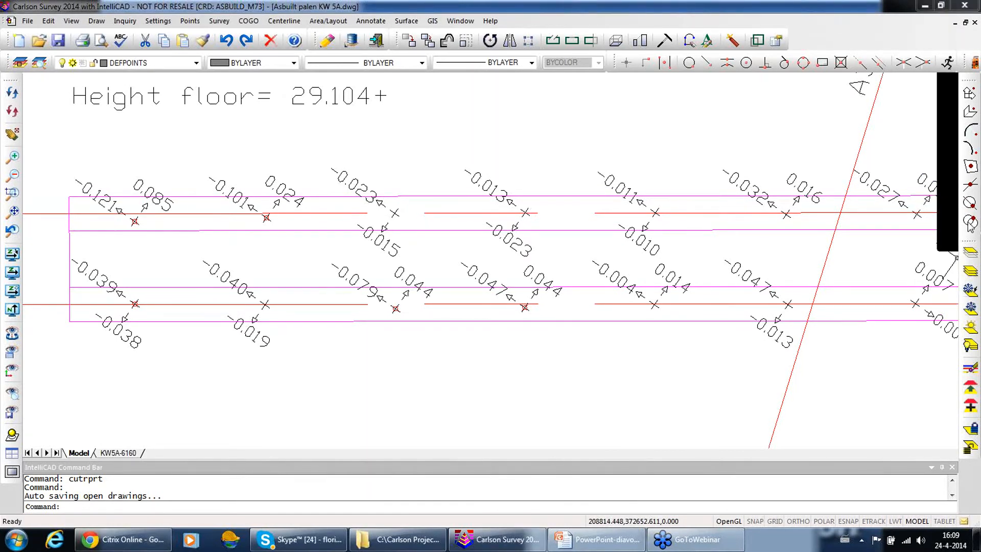
Isolate the DELTA_SYM layer by selecting one of the deviation labels in KW5A West
left_click(970, 252)
left_click(734, 176)
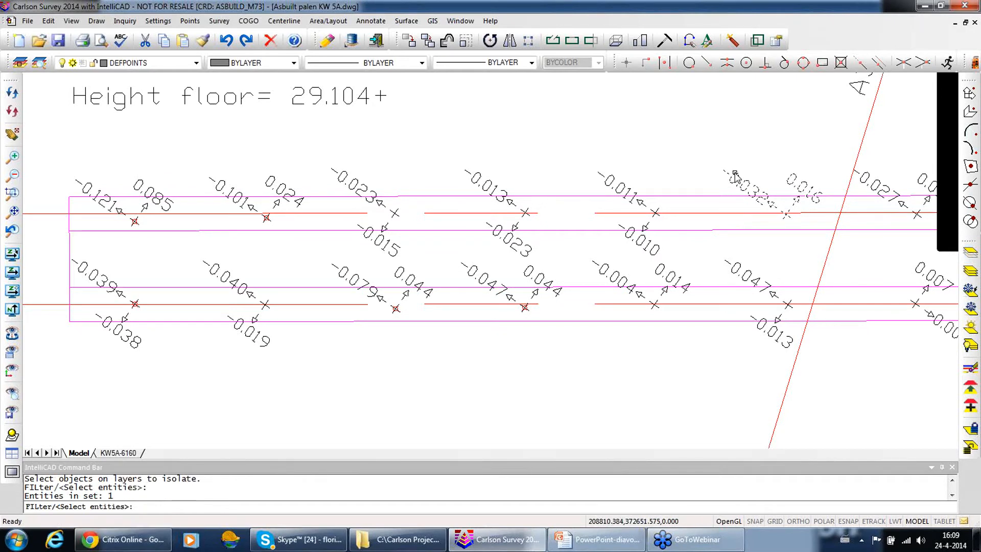
key("Return")
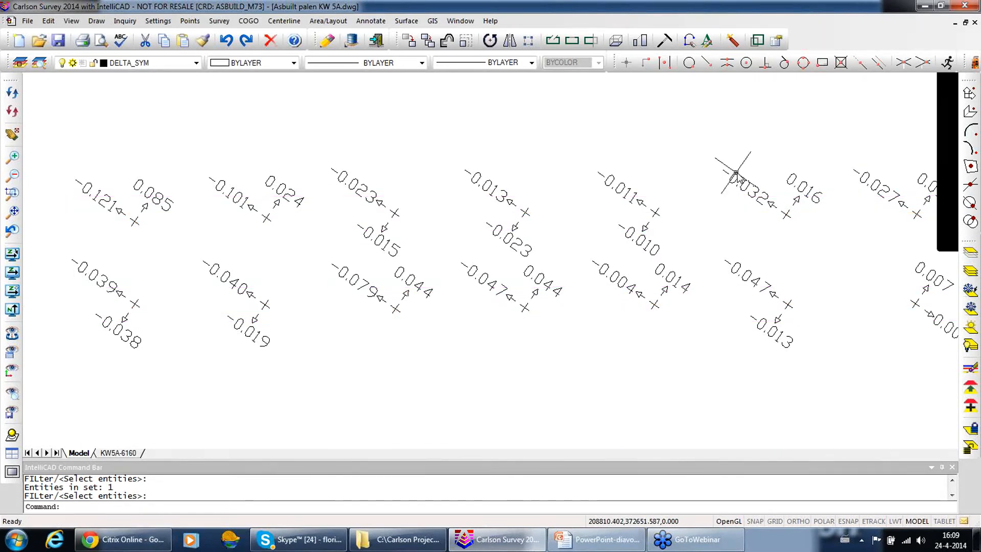
scroll(734, 175, "down", 5)
middle_click_drag(746, 212, 458, 283)
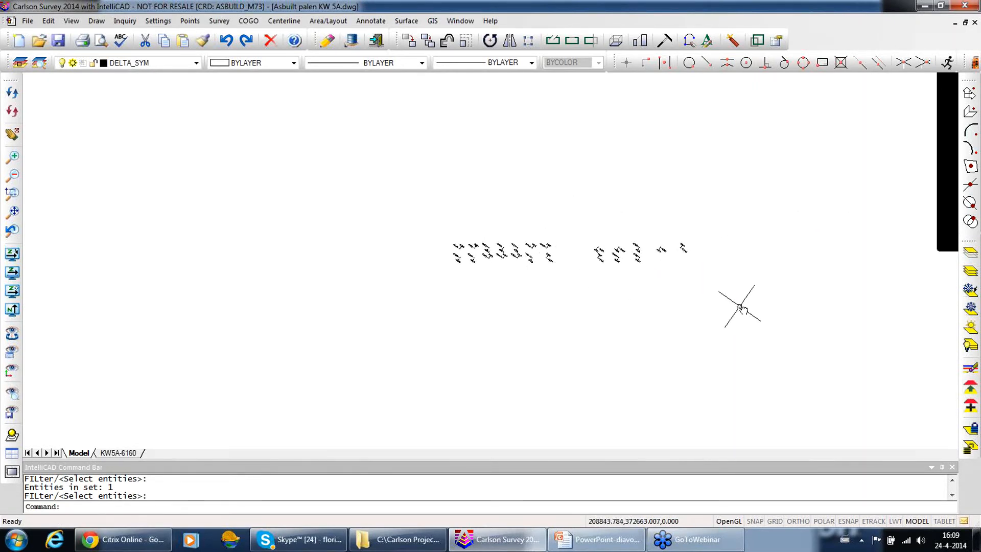
Delete all the isolated deviation labels and restore the hidden layers
left_click(740, 305)
left_click(383, 186)
key("Delete")
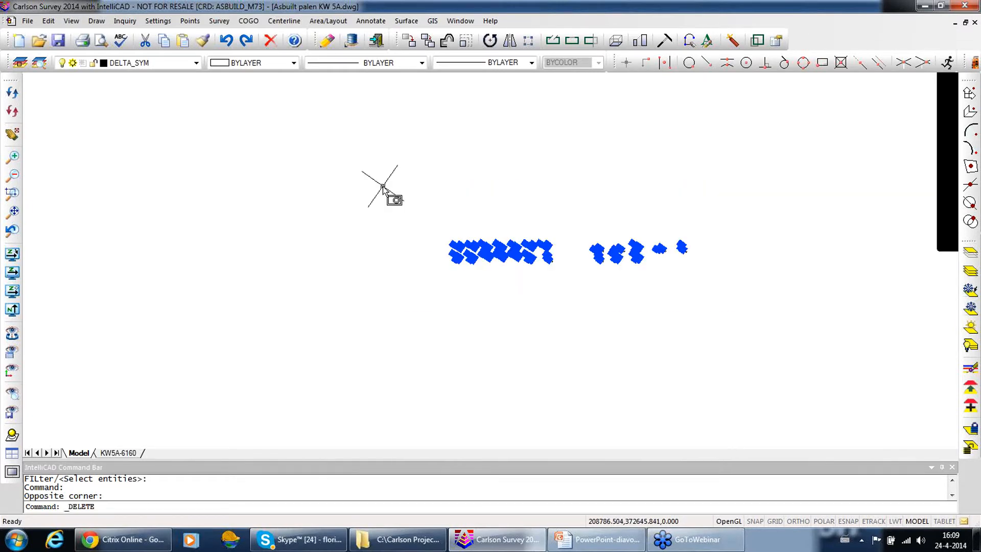
left_click(968, 276)
Start designing a roadway centerline from station 0.00, overwriting the existing centerline file Asbuilt palen M73.cl
scroll(567, 268, "up", 5)
mouse_move(573, 269)
middle_mouse_down()
mouse_move(510, 262)
mouse_move(493, 247)
middle_mouse_up()
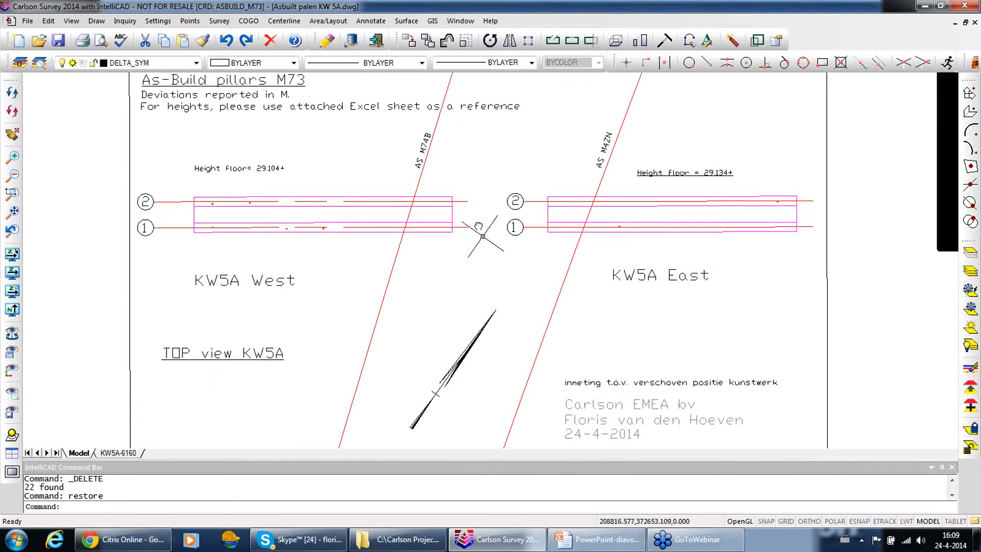
mouse_move(359, 144)
middle_mouse_down()
mouse_move(385, 144)
mouse_move(401, 132)
mouse_move(412, 153)
middle_mouse_up()
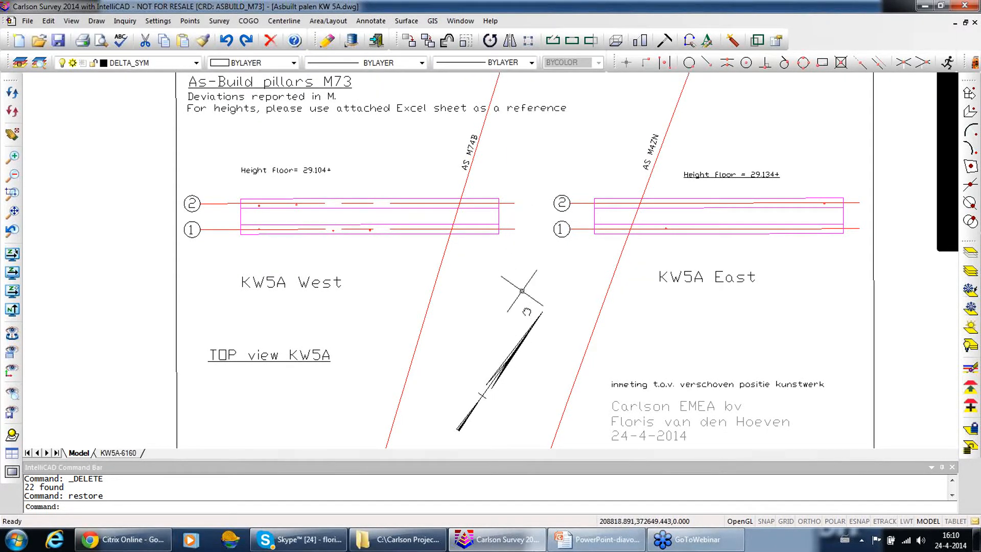
scroll(316, 201, "up", 2)
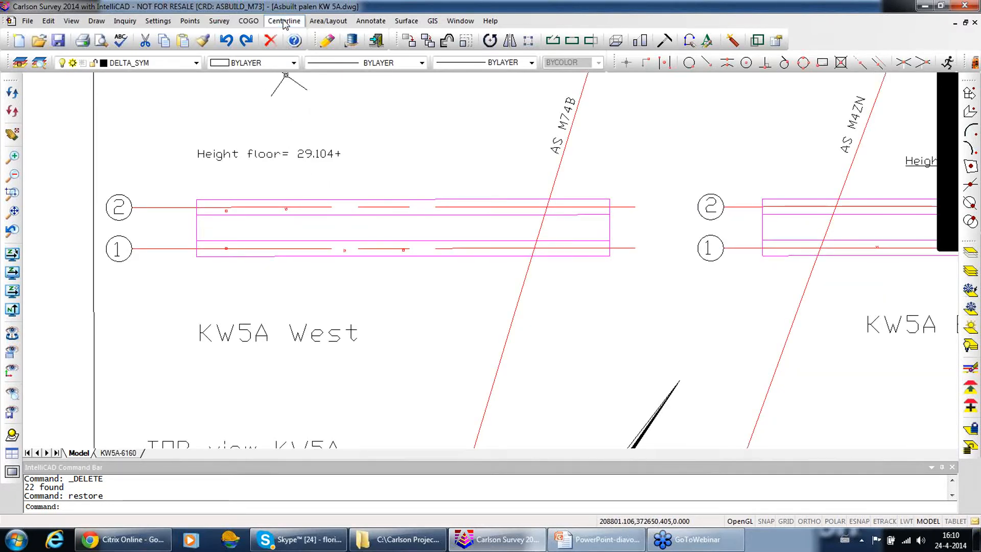
left_click(285, 23)
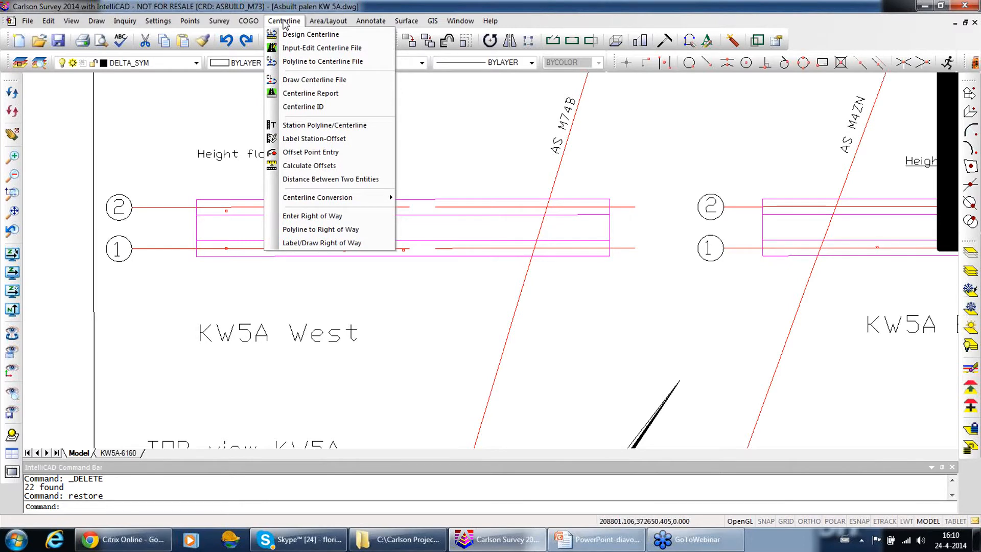
left_click(289, 35)
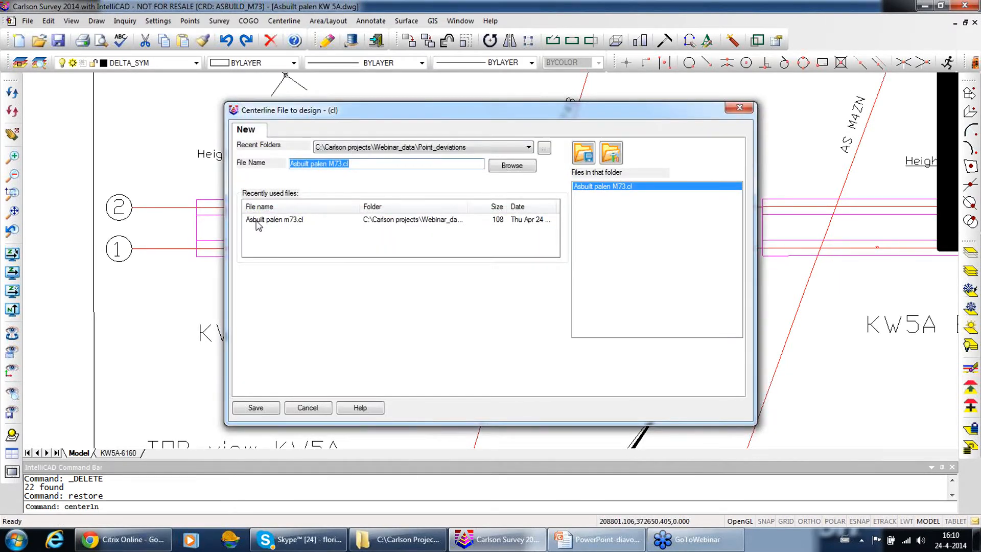
left_click(258, 220)
left_click(255, 408)
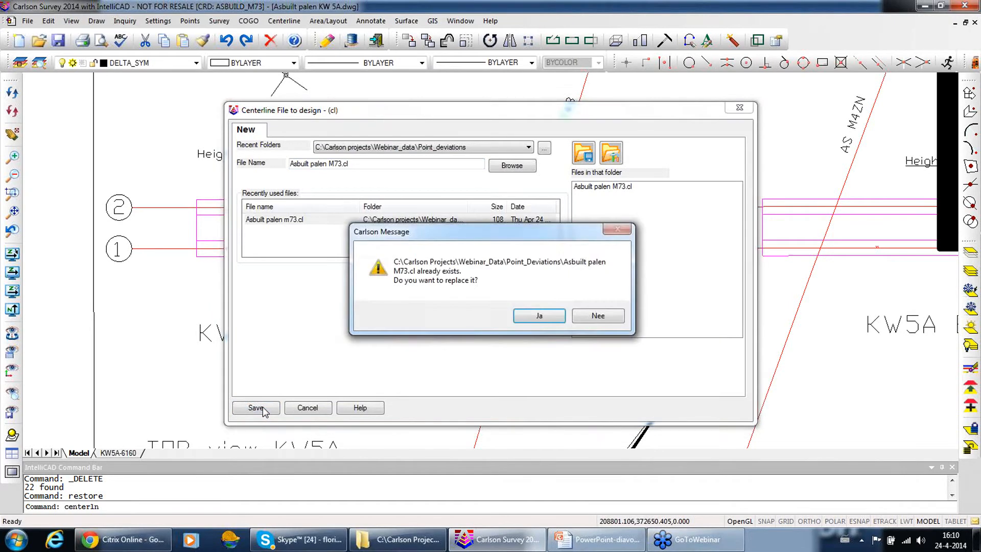
left_click(538, 316)
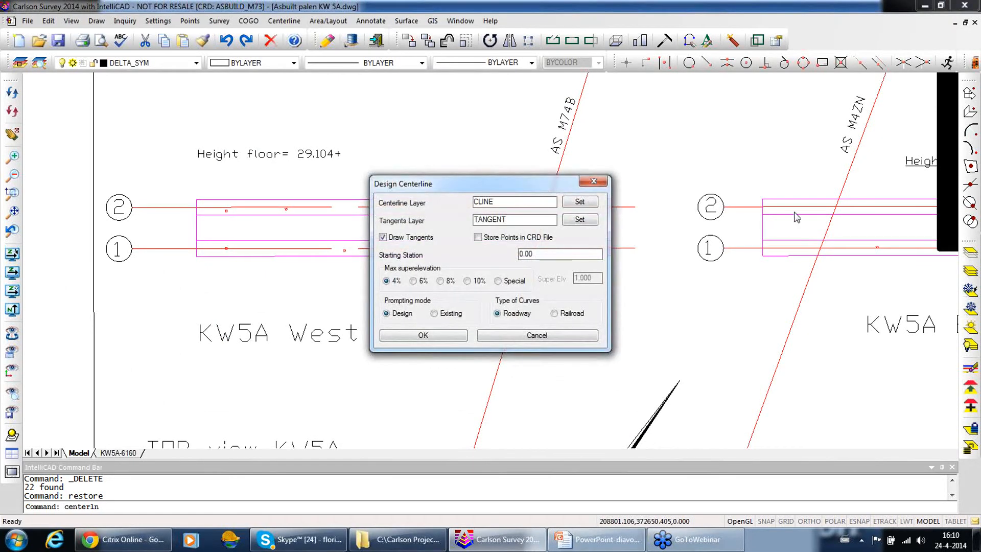
left_click(431, 339)
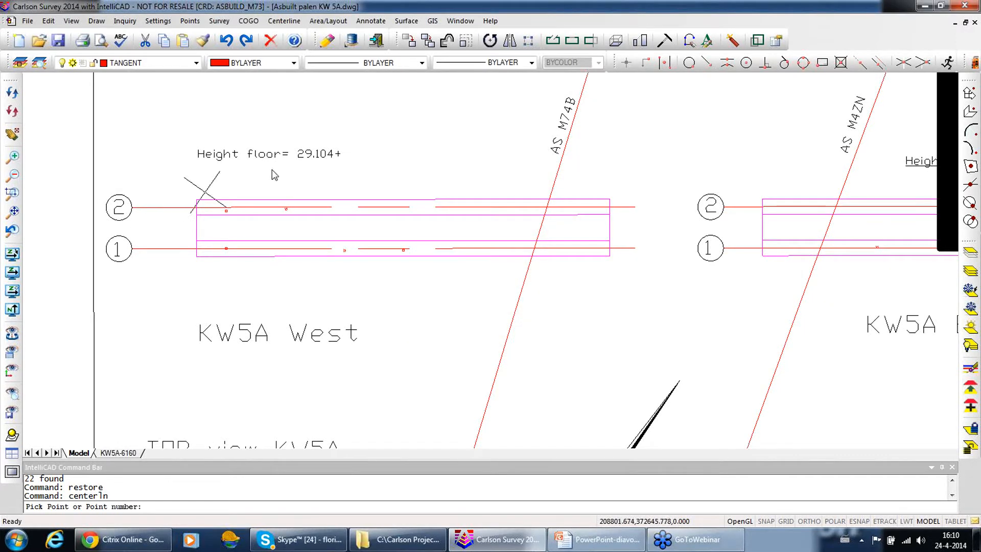
Draw the centerline from the upper-left corner endpoint of KW5A West to the upper-right corner endpoint of KW5A East
left_click(709, 65)
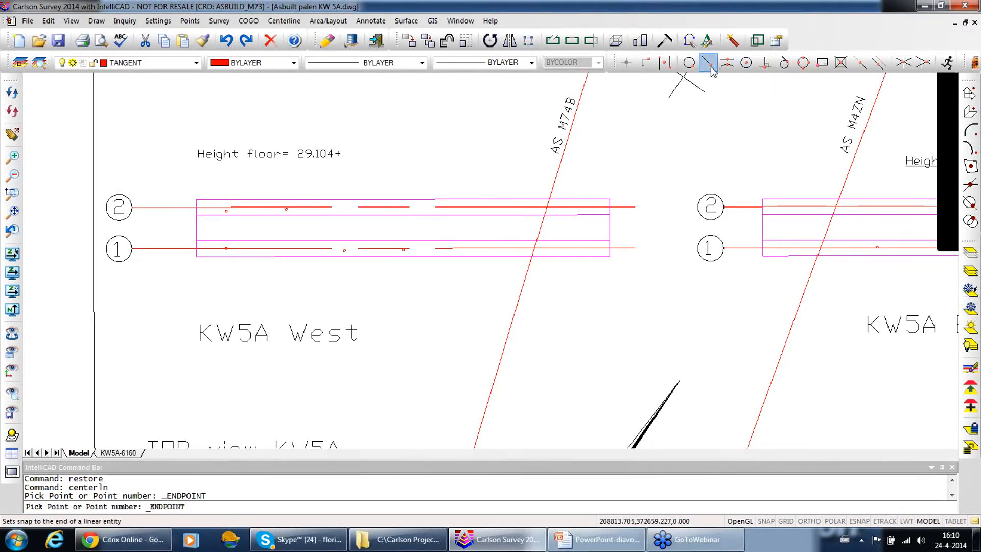
left_click(192, 200)
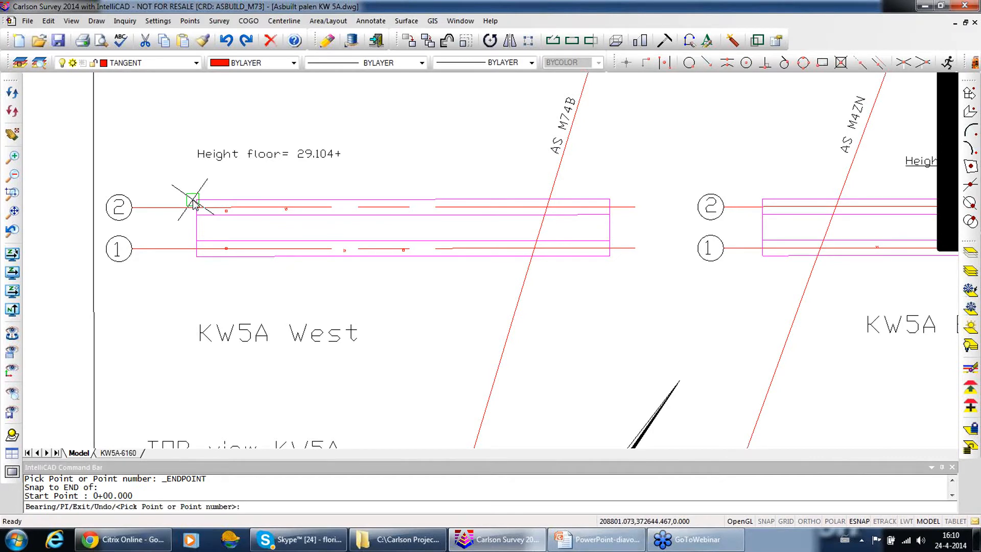
mouse_move(698, 177)
middle_mouse_down()
mouse_move(573, 202)
mouse_move(263, 226)
middle_mouse_up()
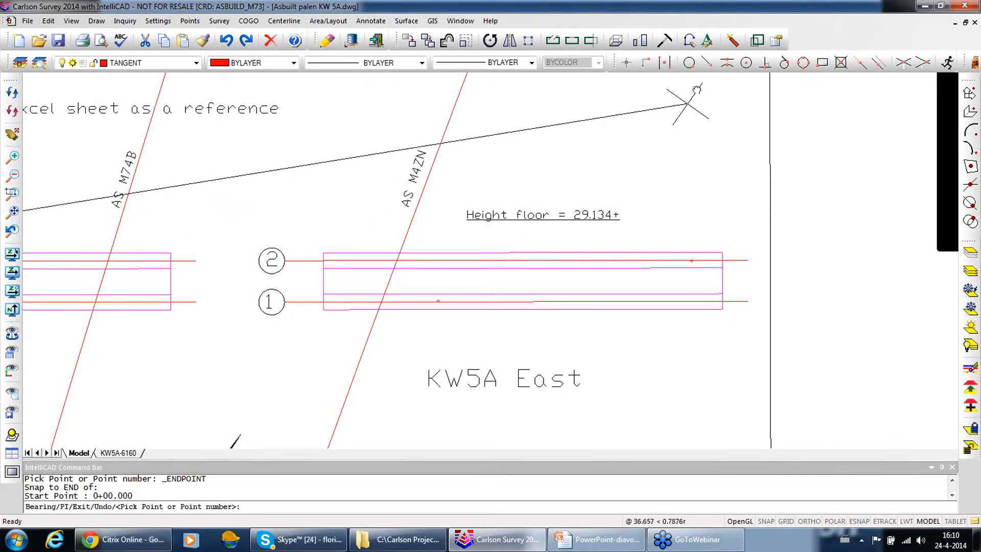
left_click(708, 62)
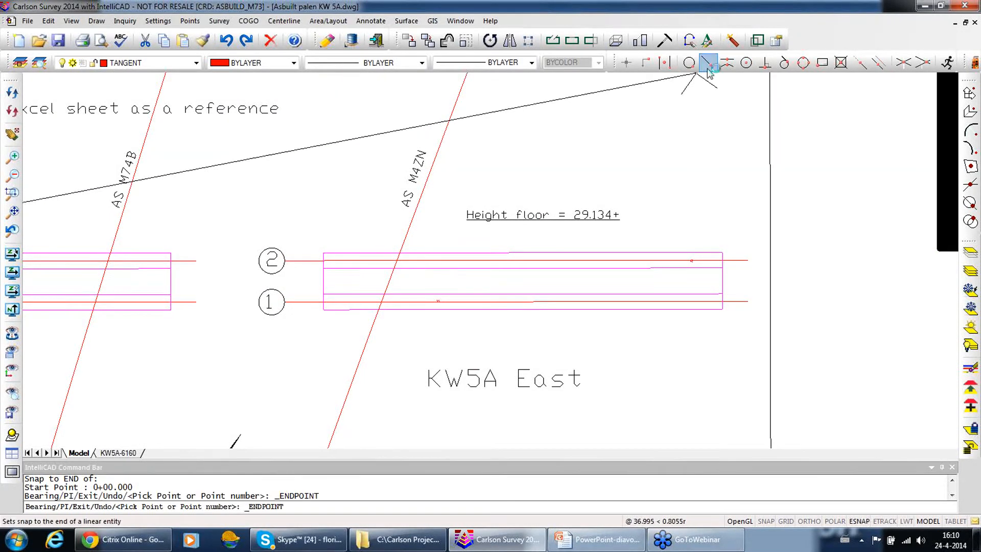
left_click(721, 252)
key("Return")
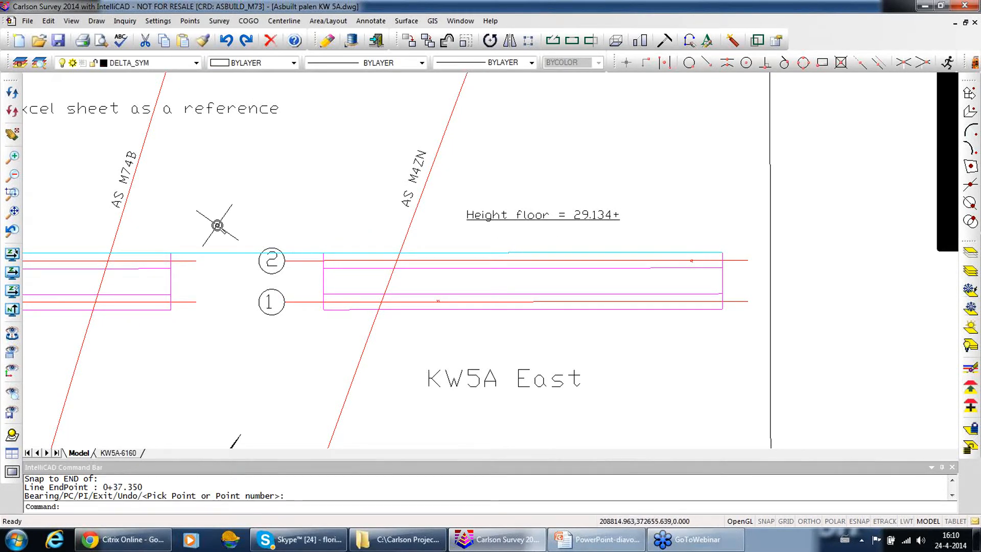
Open a new cut sheet and import points 1-22 from the as-built coordinate file AsBuild_M73.crd
scroll(218, 228, "down", 3)
middle_click_drag(227, 230, 519, 230)
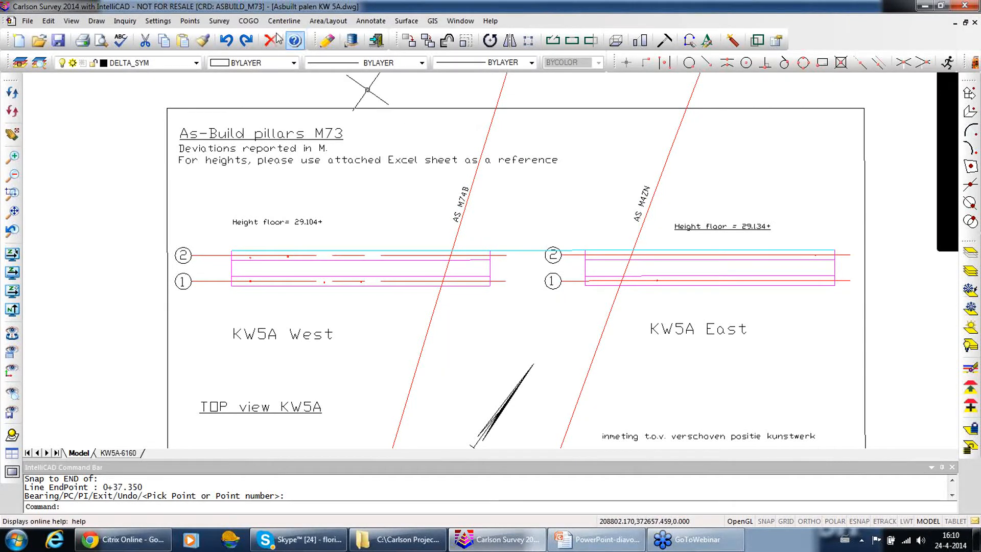
left_click(220, 20)
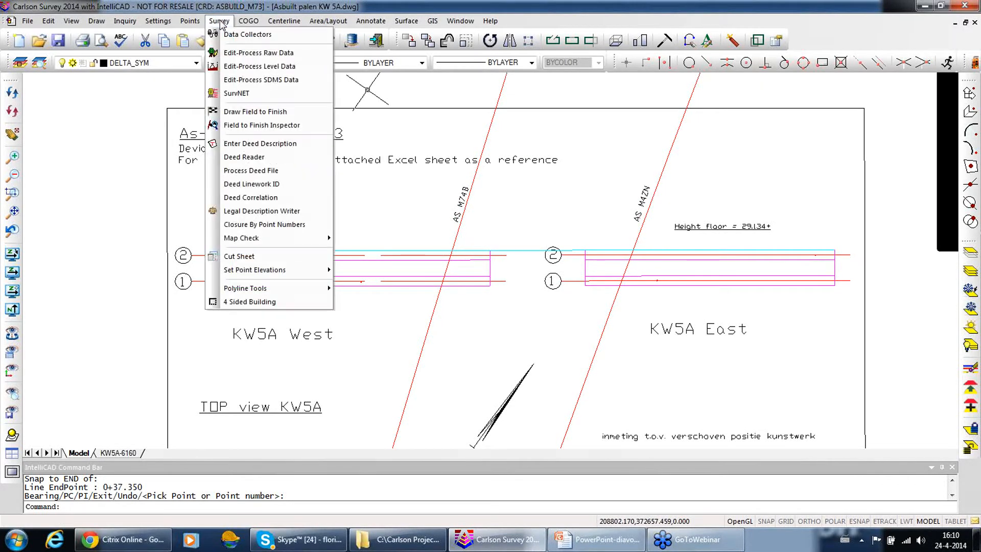
left_click(254, 257)
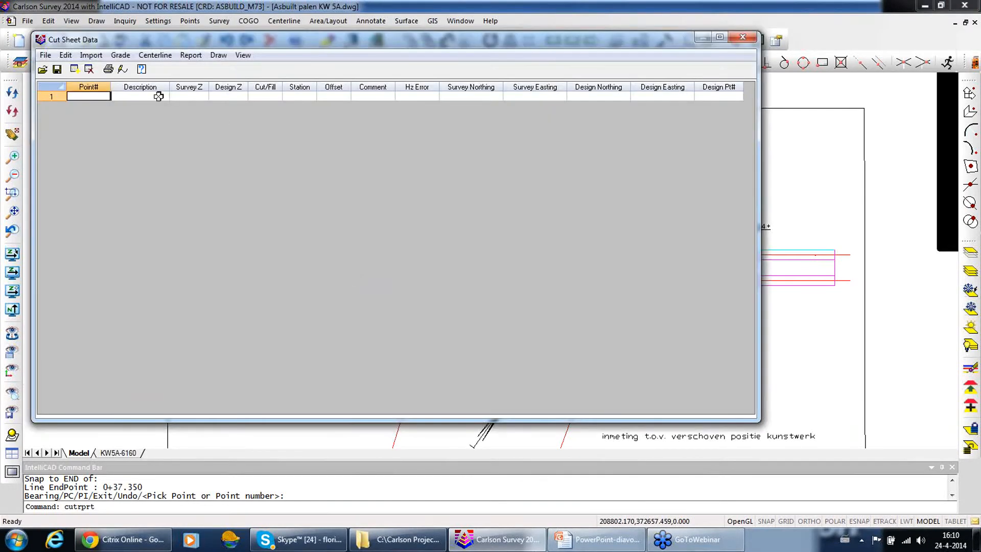
left_click(90, 55)
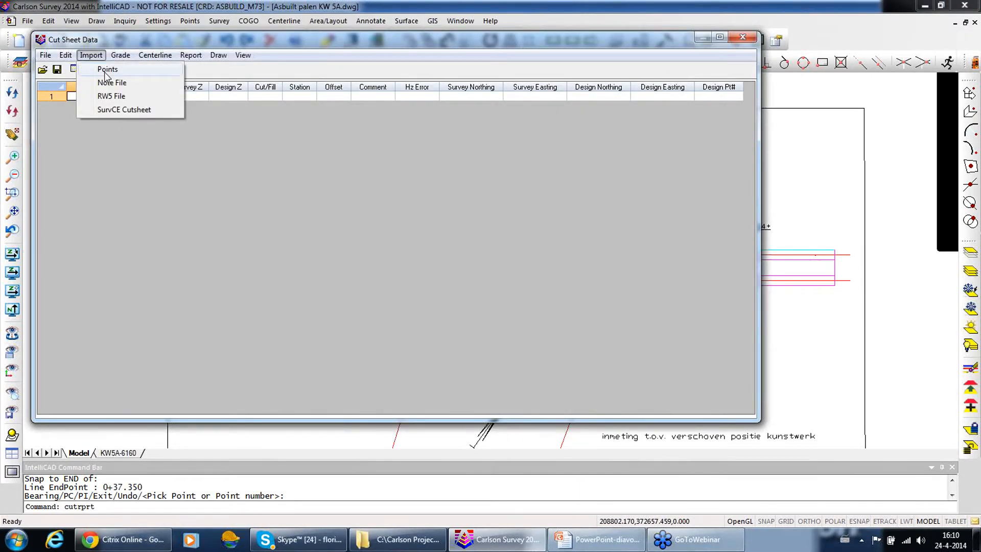
left_click(106, 73)
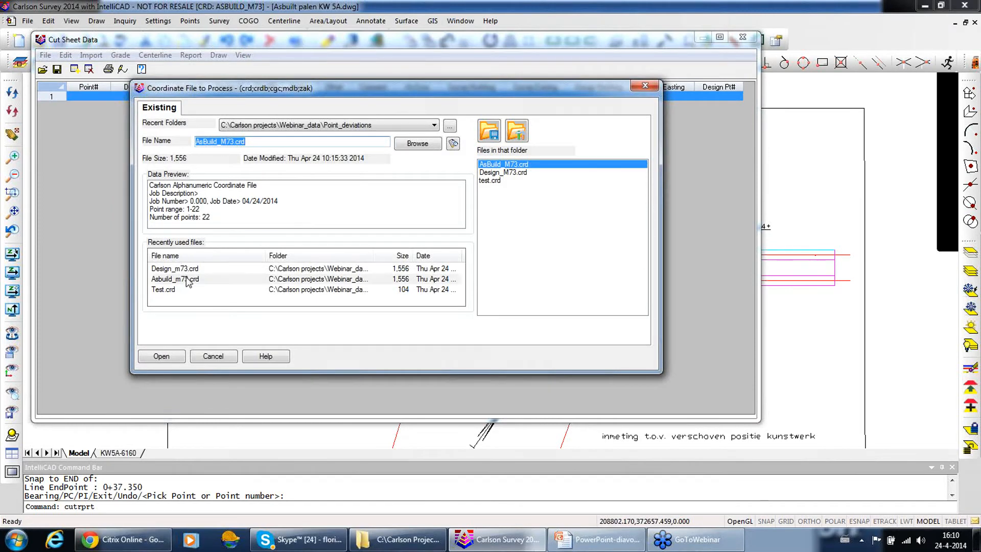
left_click(188, 280)
left_click(176, 357)
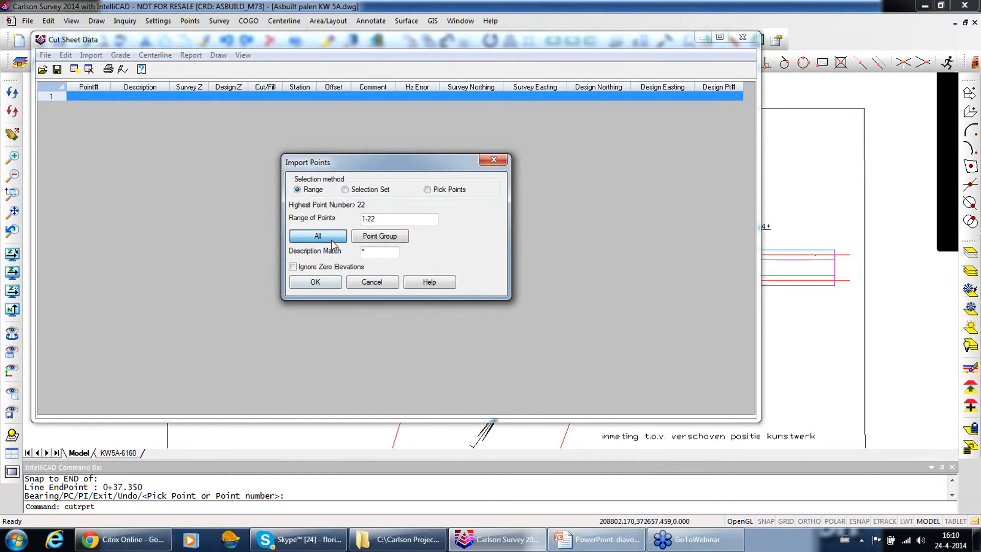
left_click(323, 282)
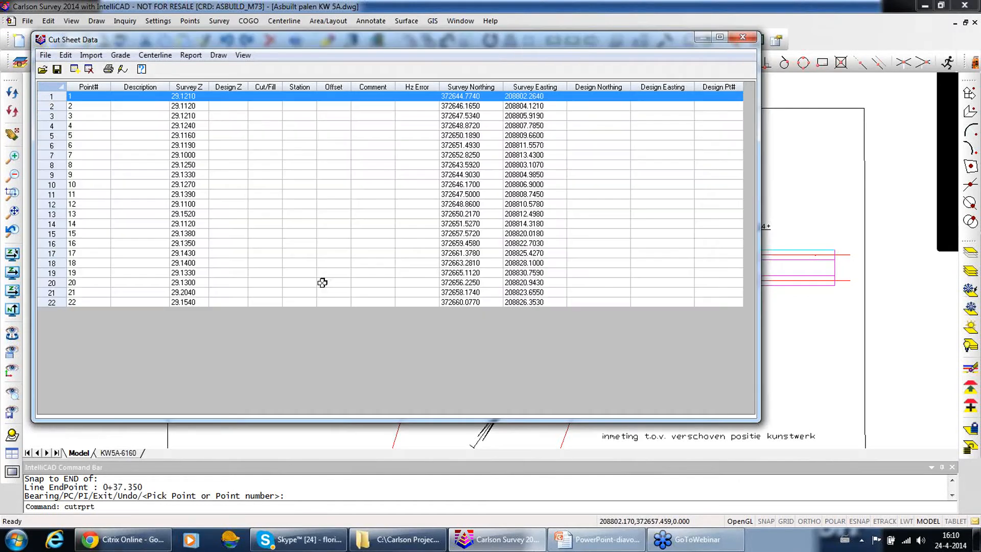
Grade the imported cut sheet points against the design points in the separate coordinate file Design_M73.crd
left_click(121, 57)
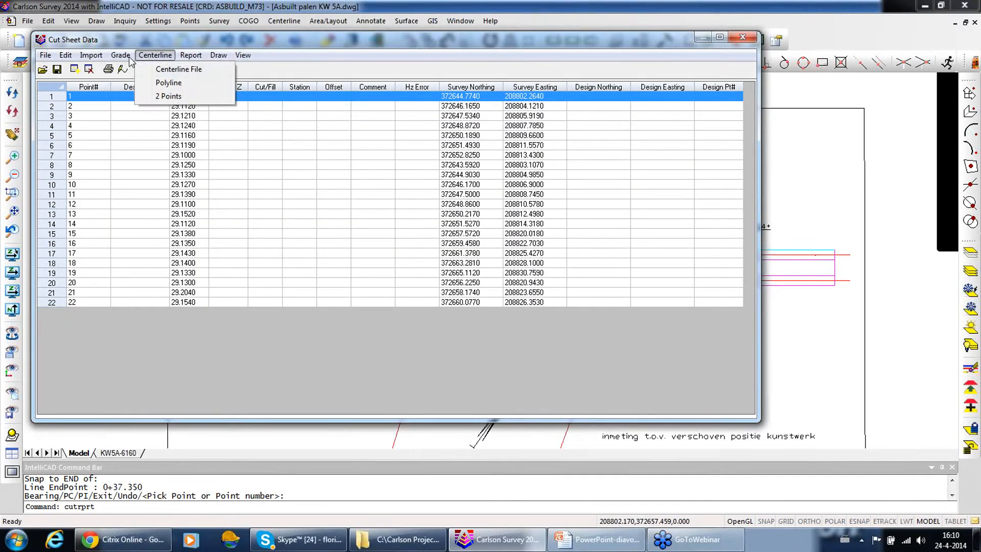
left_click(137, 71)
left_click(138, 70)
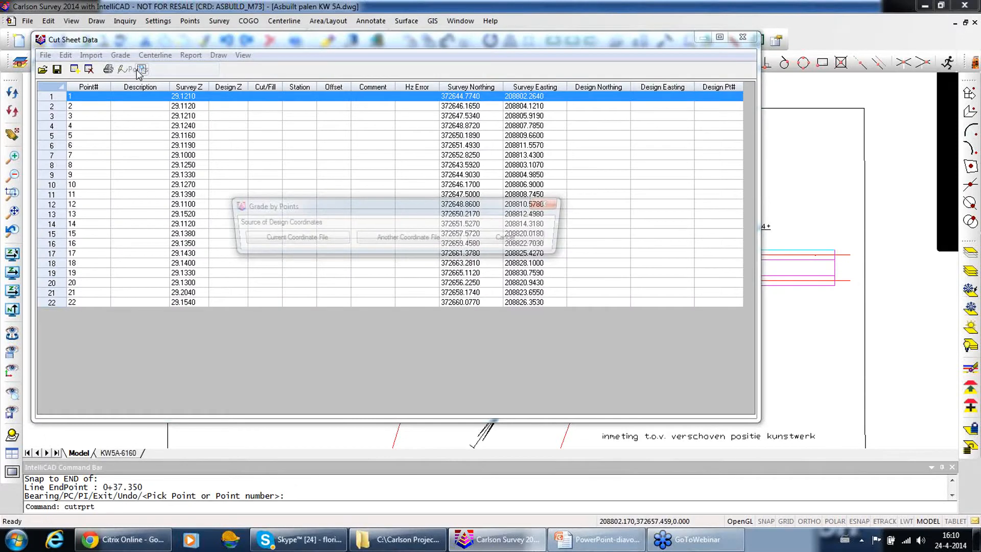
left_click(371, 242)
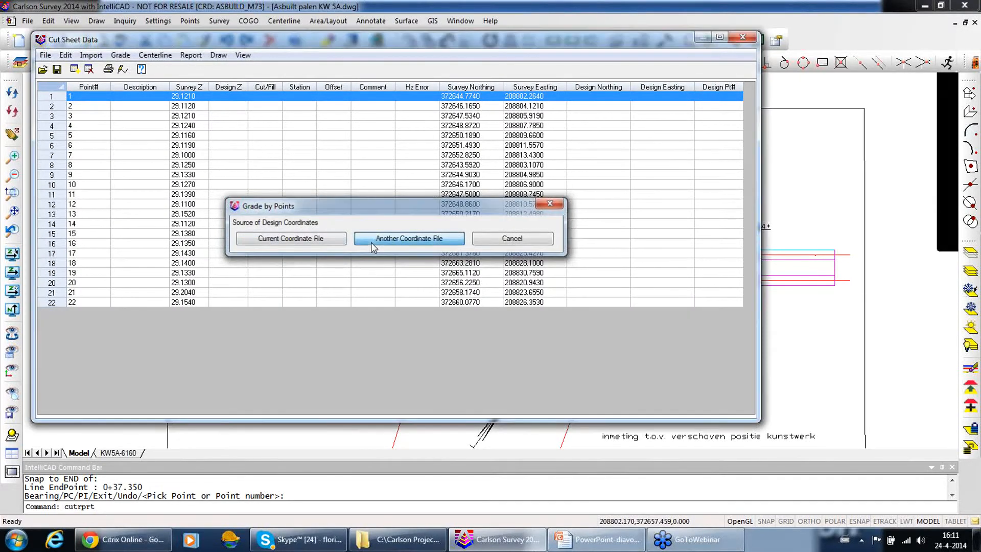
left_click(185, 279)
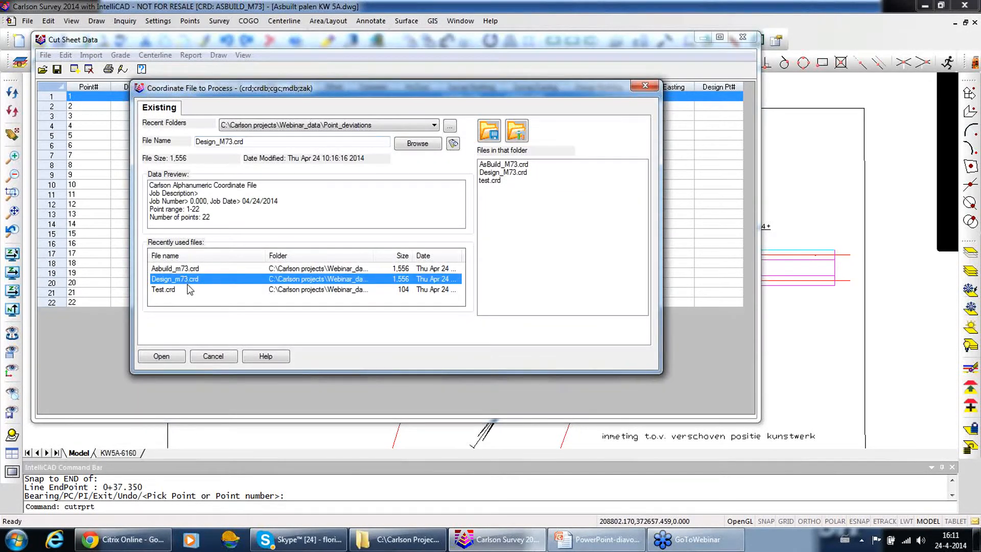
left_click(168, 356)
left_click(250, 202)
left_click(248, 304)
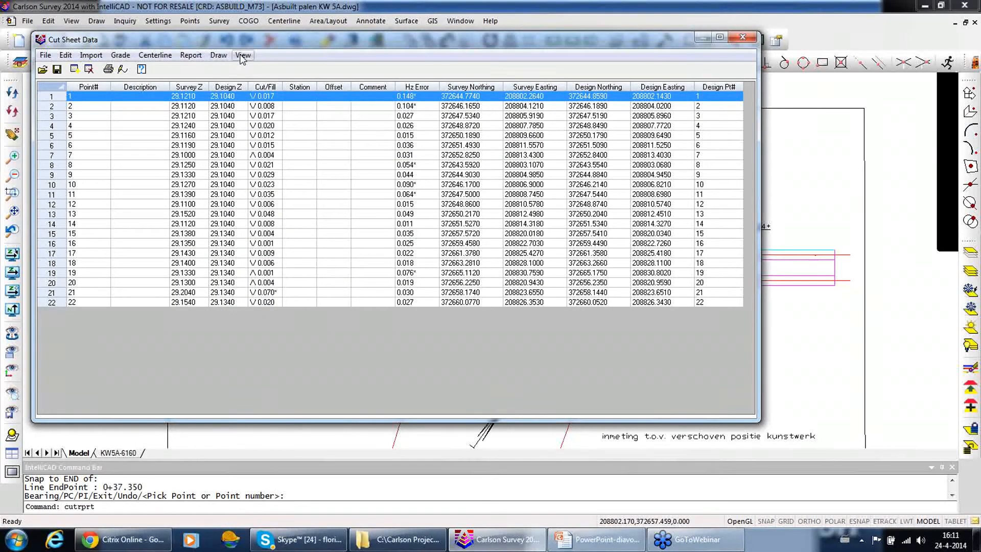
Confirm the label settings with out-of-tolerance marks and centerline-rotated delta symbols of size 0.20 on layer DELTA_SYM
left_click(217, 56)
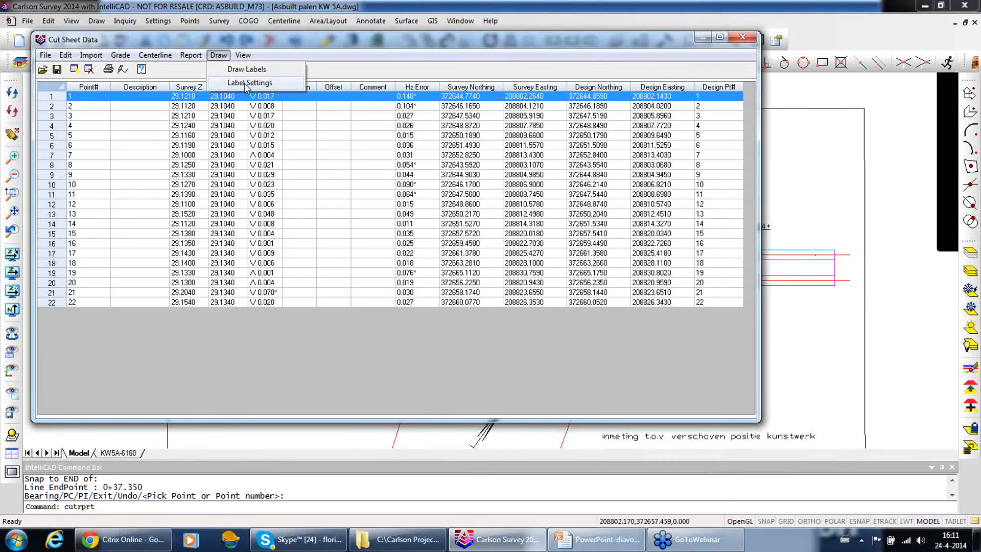
key("Return")
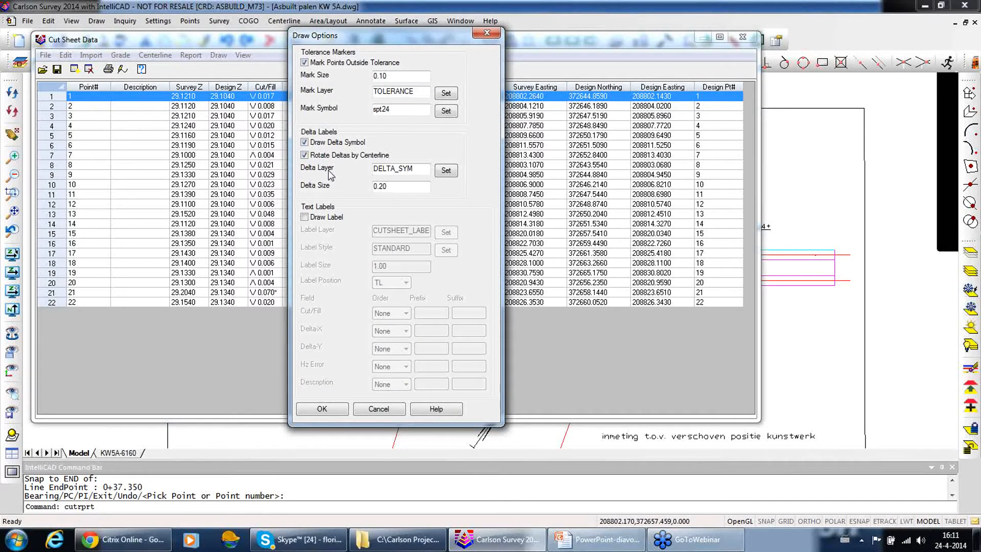
left_click(335, 411)
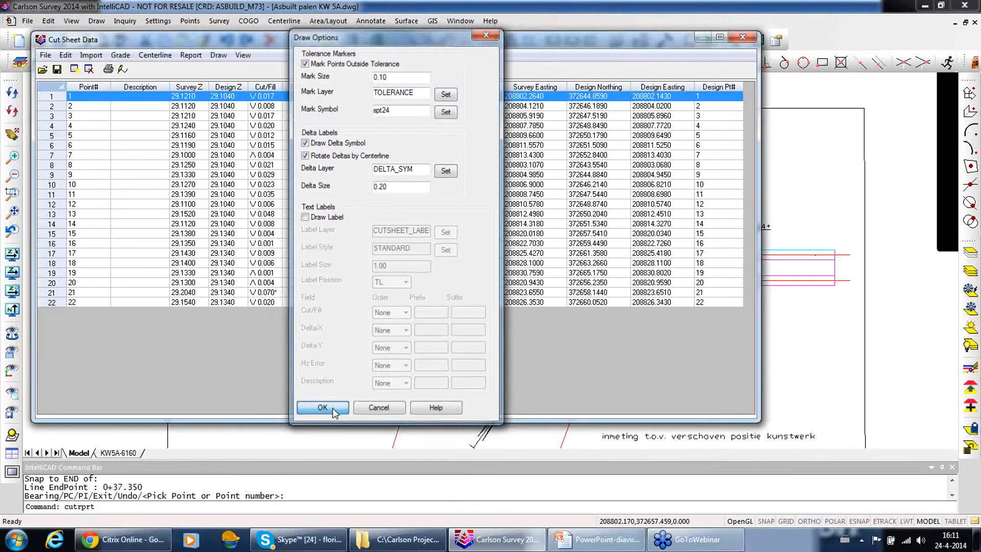
Draw the deviation labels using centerline file Asbuilt palen M73.cl, and close the cut sheet without saving changes
left_click(218, 56)
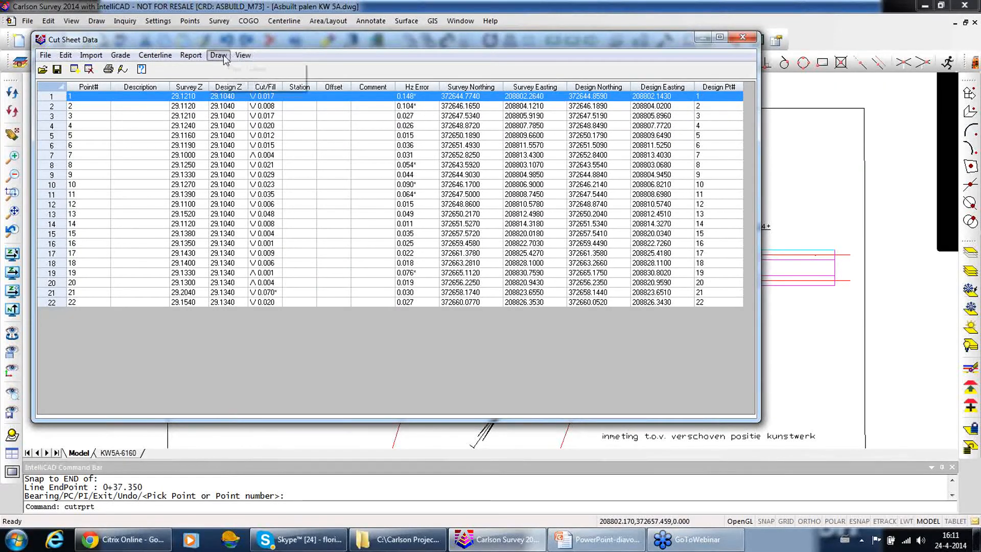
left_click(239, 73)
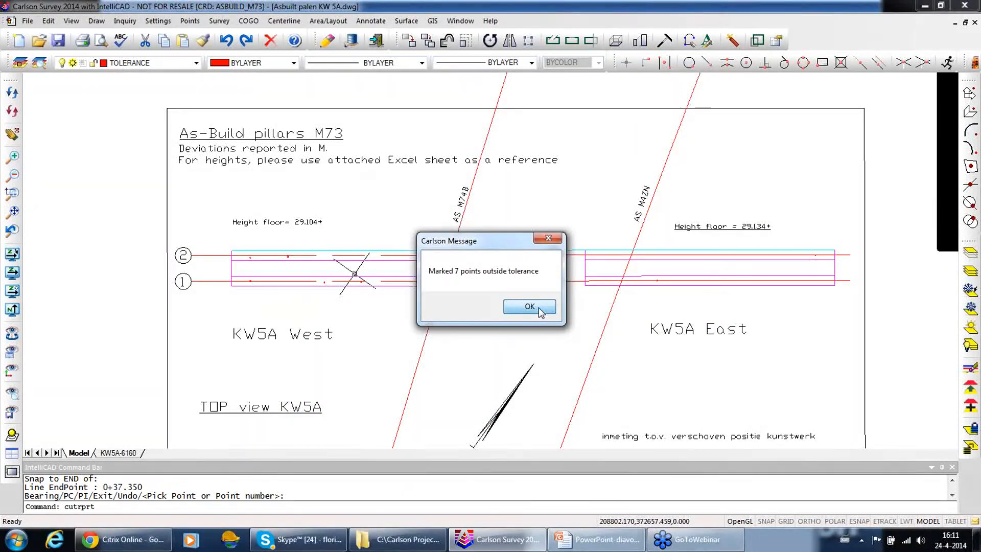
left_click(538, 307)
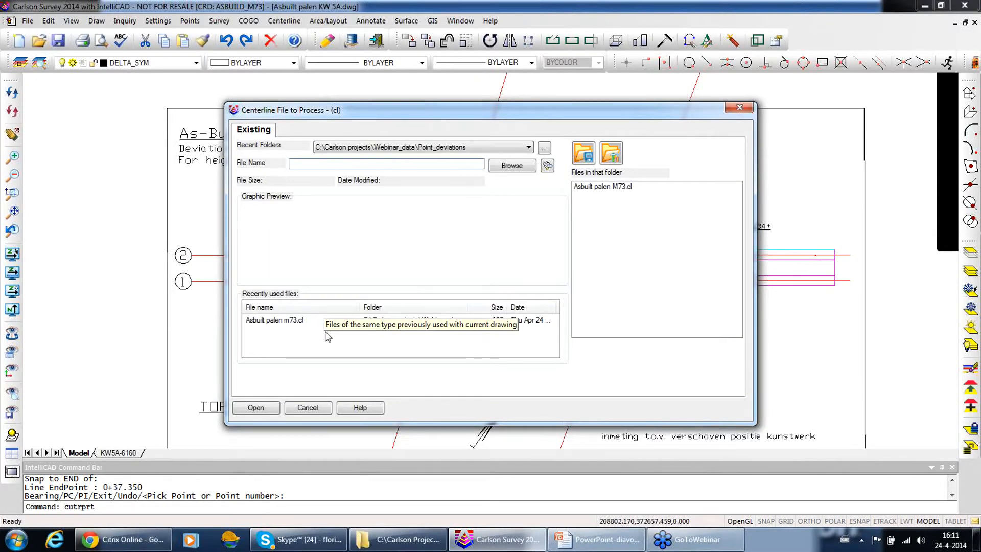
left_click(291, 321)
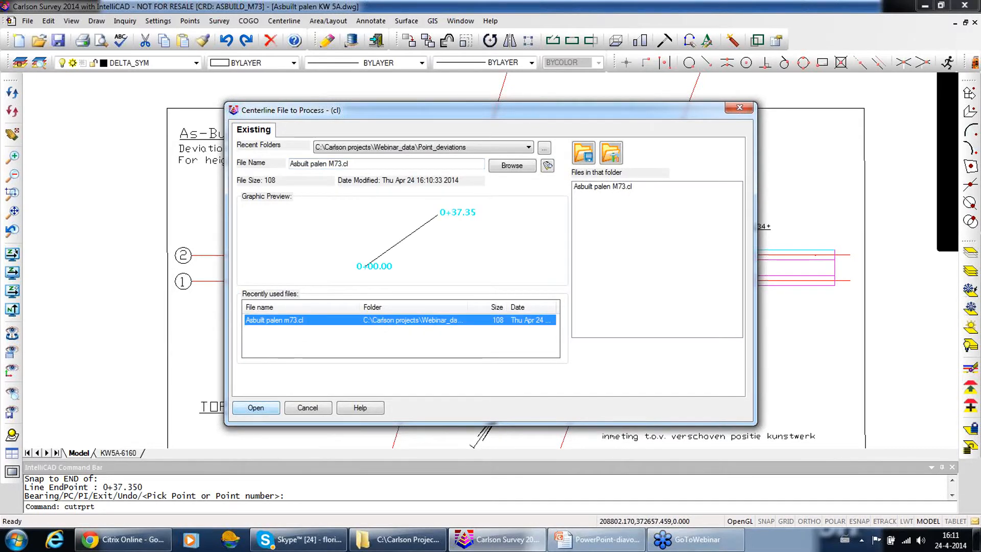
left_click(258, 410)
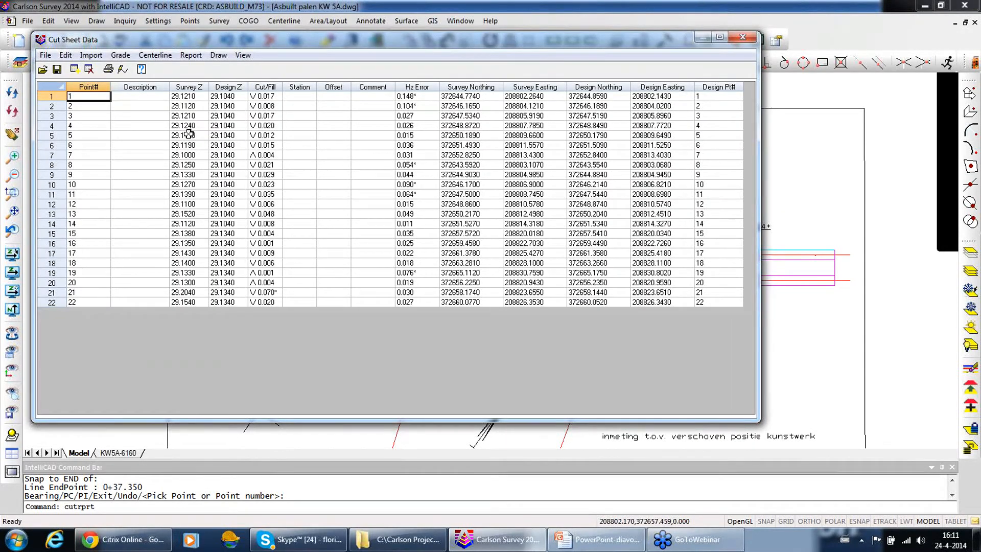
left_click(742, 40)
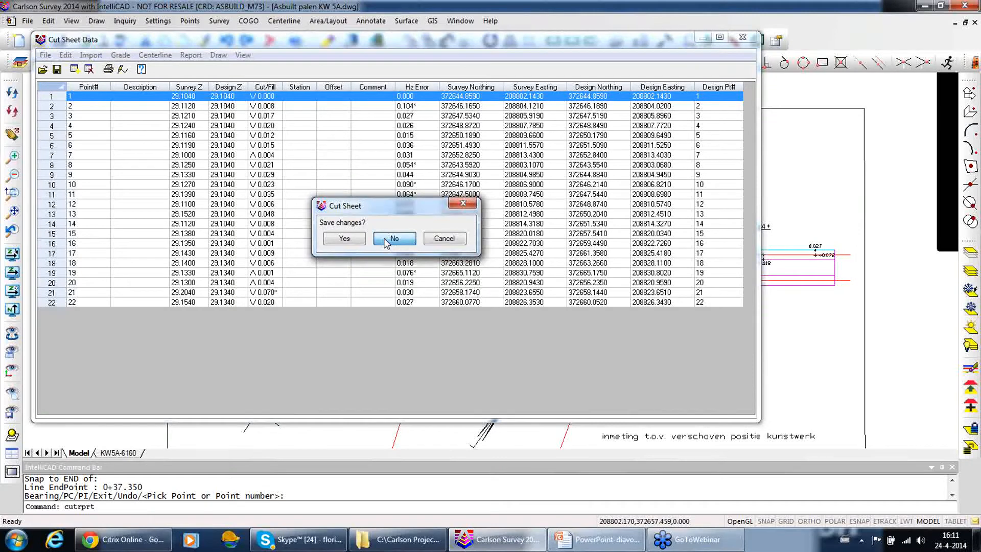
left_click(385, 240)
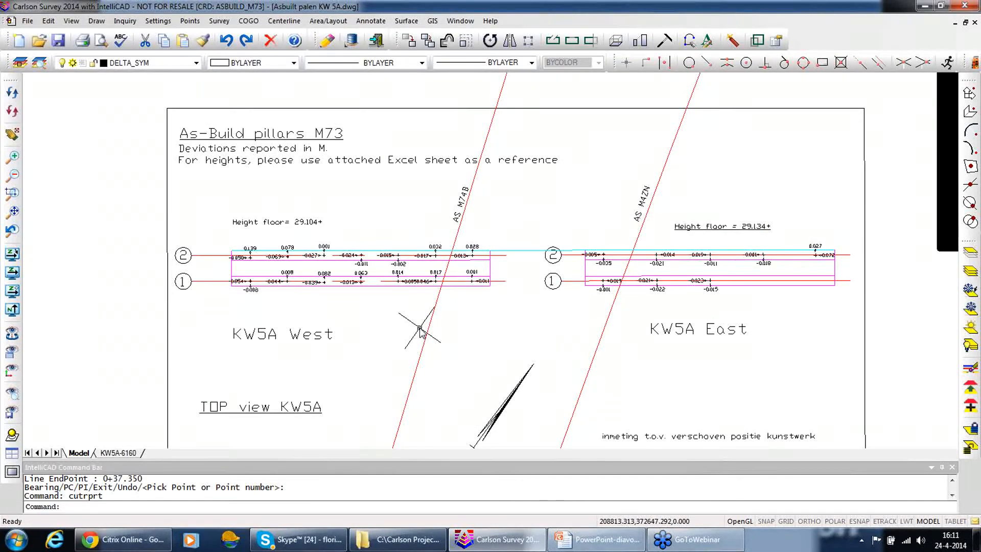
Delete the drawn centerline running along the upper edges of KW5A West and KW5A East
left_click(532, 253)
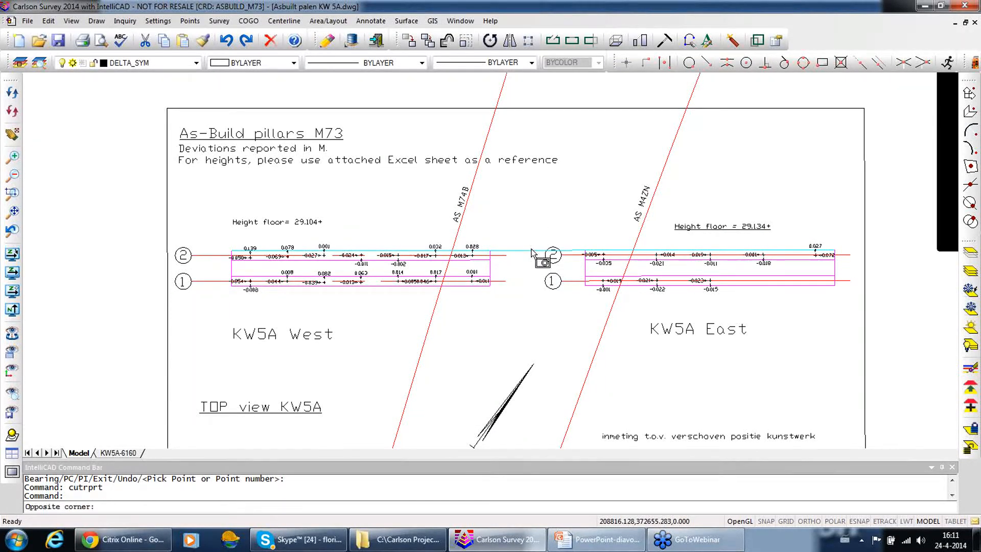
left_click(526, 268)
key("Delete")
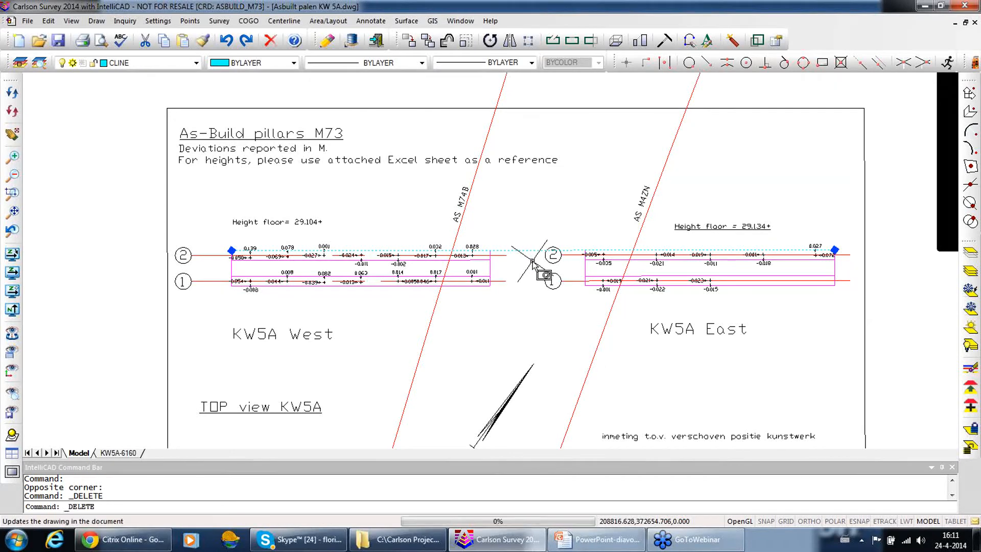
Examine the redrawn deviation labels and tolerance marks along both pillar rows of KW5A West
scroll(261, 271, "up", 6)
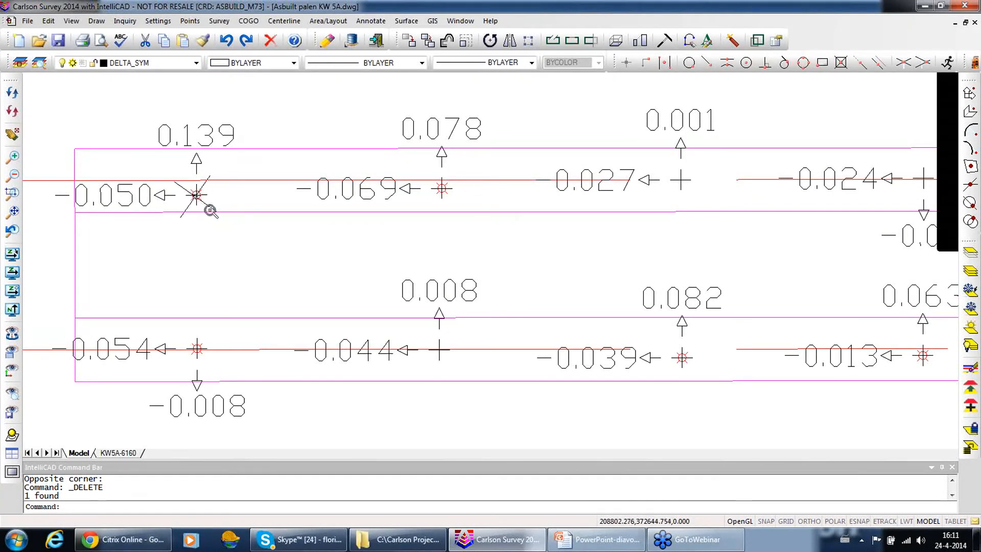
middle_click_drag(560, 281, 325, 327)
mouse_move(683, 290)
middle_mouse_down()
mouse_move(595, 293)
mouse_move(521, 278)
middle_mouse_up()
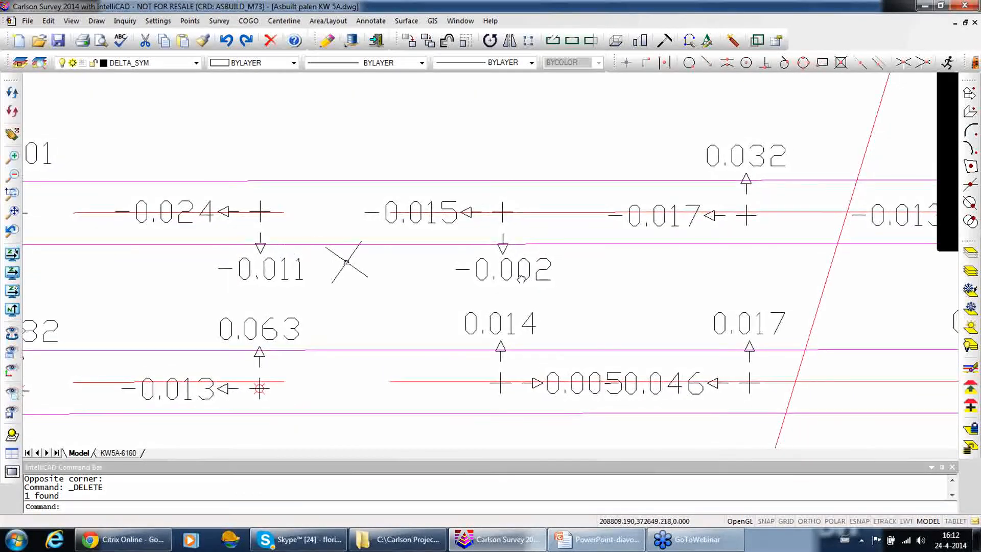
mouse_move(729, 270)
middle_mouse_down()
mouse_move(629, 274)
mouse_move(514, 259)
middle_mouse_up()
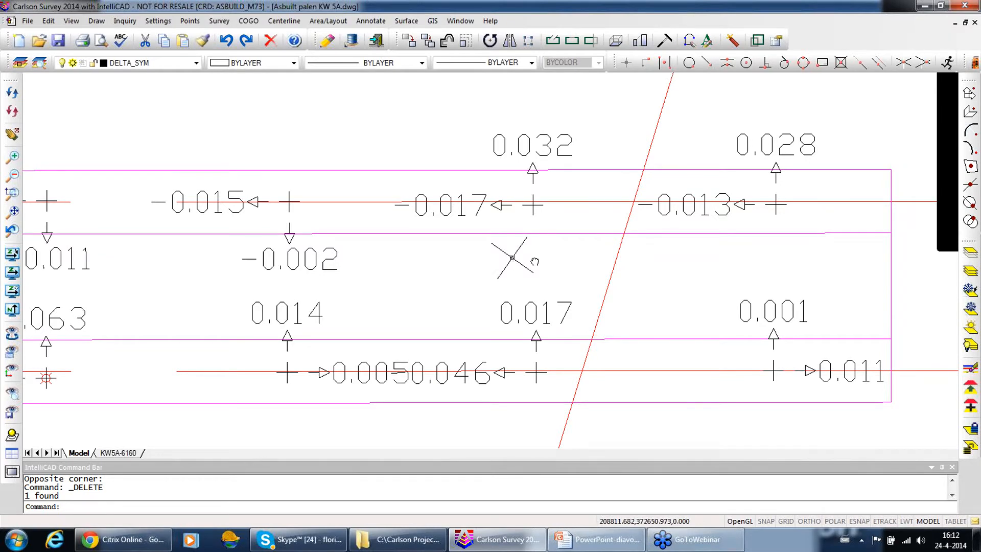
scroll(628, 238, "down", 2)
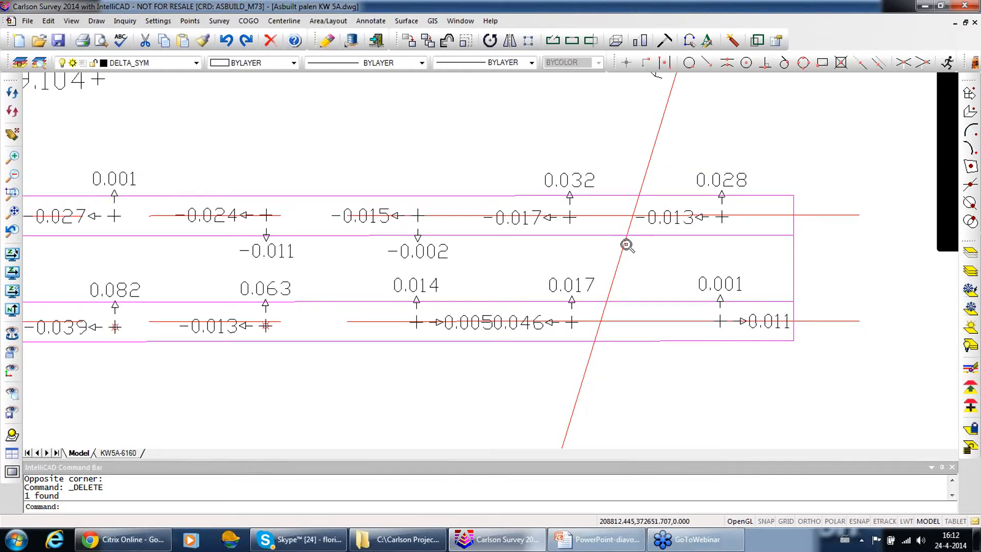
mouse_move(357, 378)
middle_mouse_down()
mouse_move(390, 386)
mouse_move(481, 351)
mouse_move(498, 312)
mouse_move(492, 301)
middle_mouse_up()
scroll(477, 339, "down", 2)
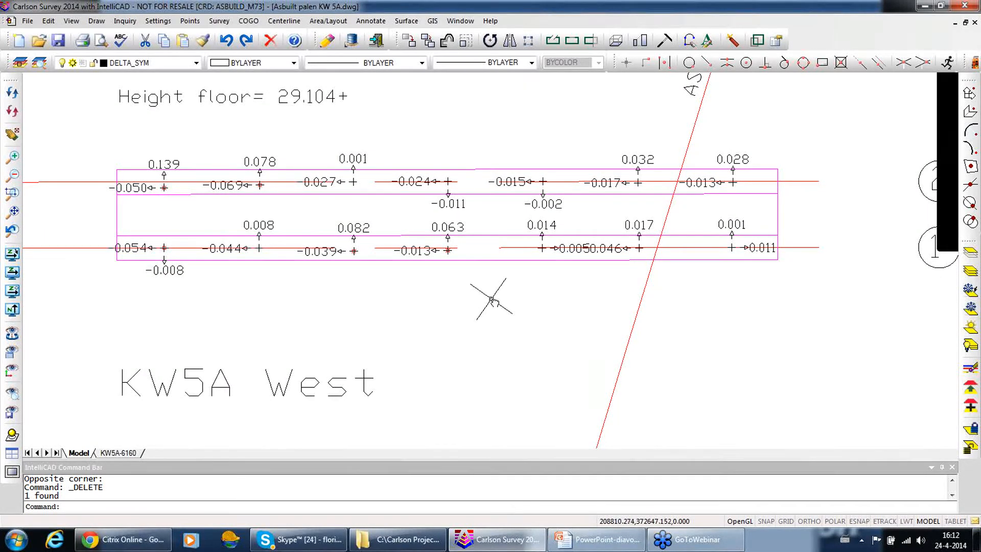
scroll(488, 296, "down", 2)
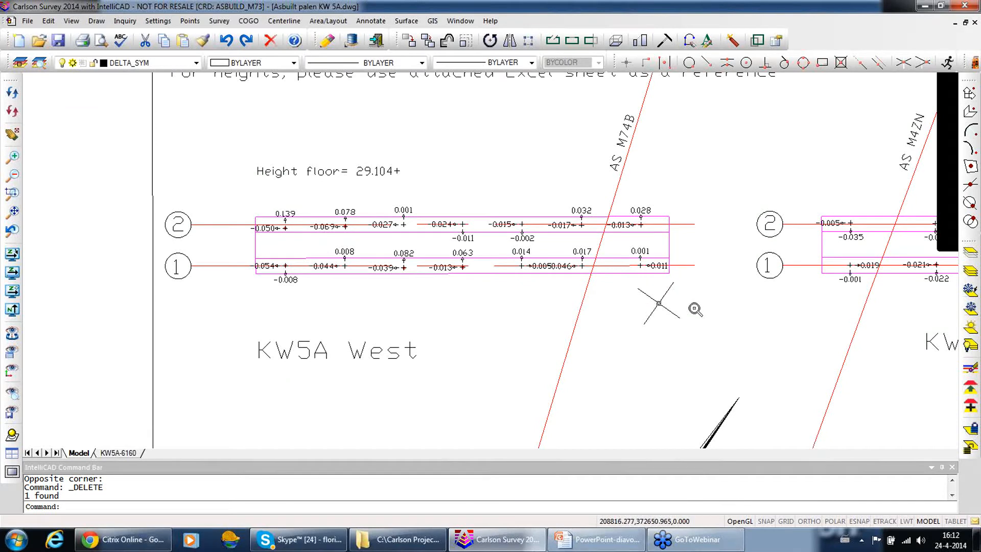
Examine the deviation labels and tolerance marks along both pillar rows of KW5A East
middle_click_drag(696, 308, 231, 314)
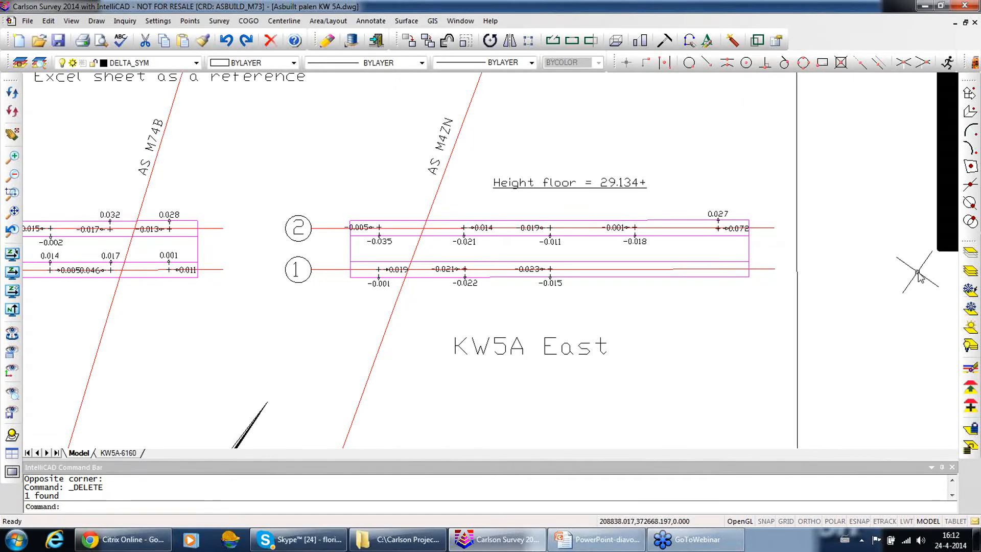
middle_click_drag(596, 278, 628, 267)
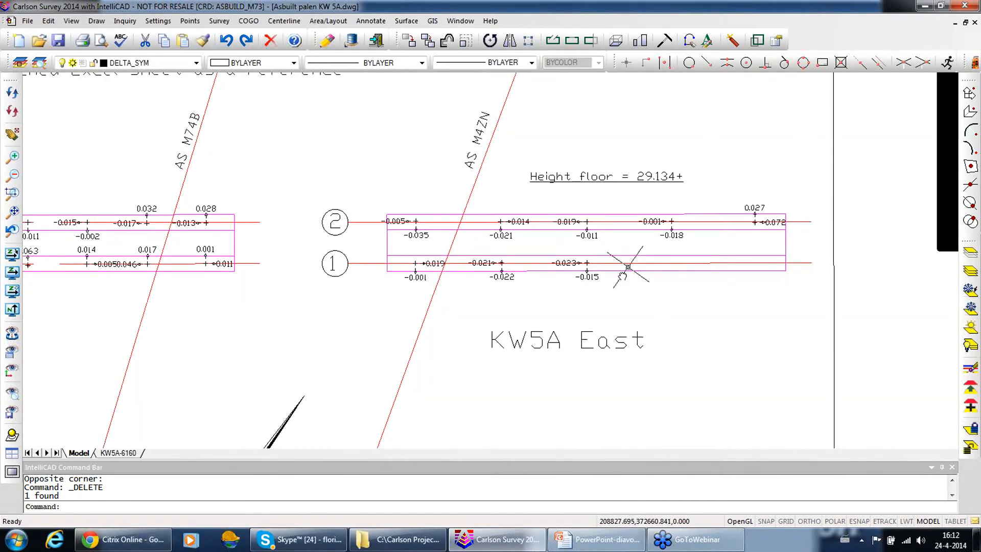
scroll(508, 249, "up", 3)
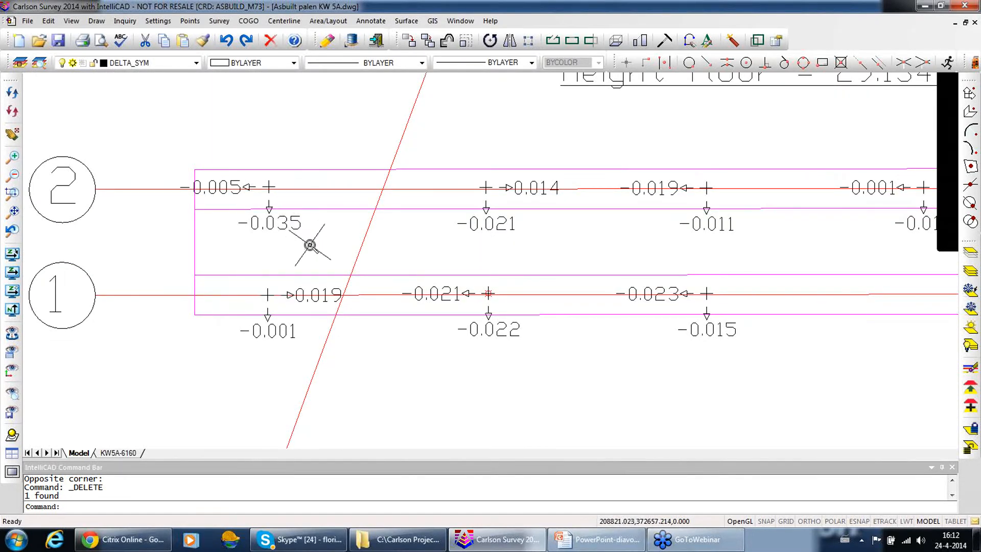
middle_click_drag(586, 383, 500, 402)
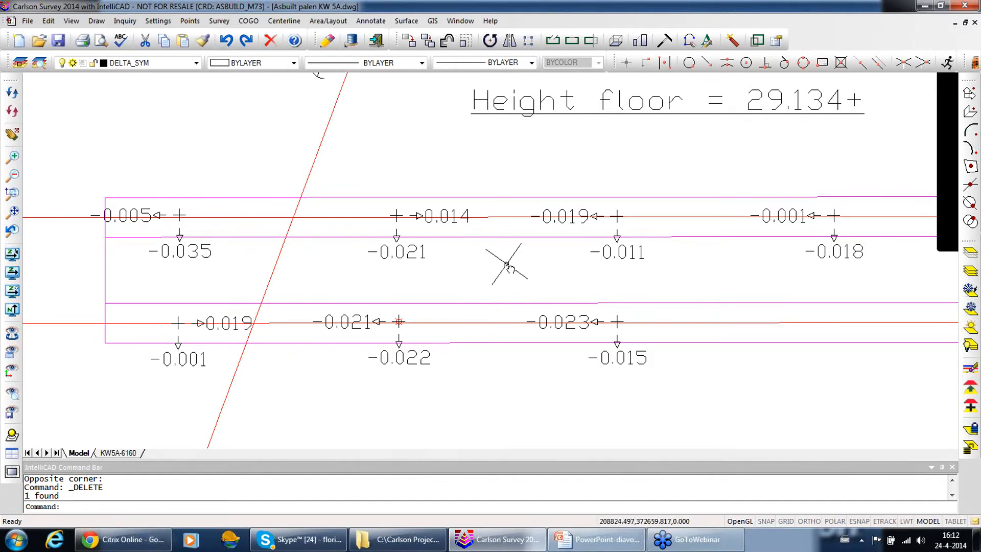
scroll(629, 295, "down", 3)
scroll(629, 295, "down", 4)
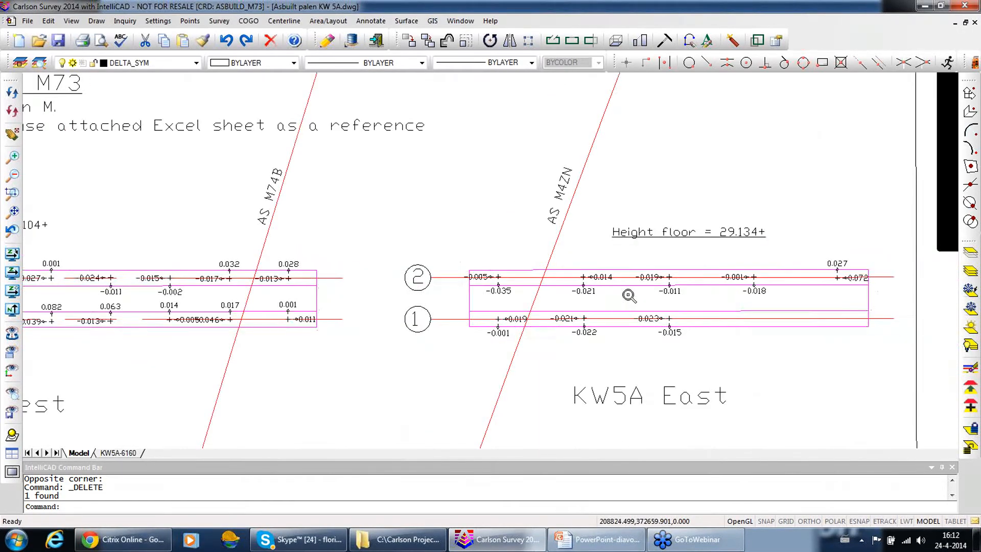
Switch to the PowerPoint presentation and advance through the slides to "Cutsheets for alignment reports"
mouse_move(510, 344)
middle_mouse_down()
mouse_move(535, 330)
mouse_move(558, 275)
mouse_move(551, 284)
middle_mouse_up()
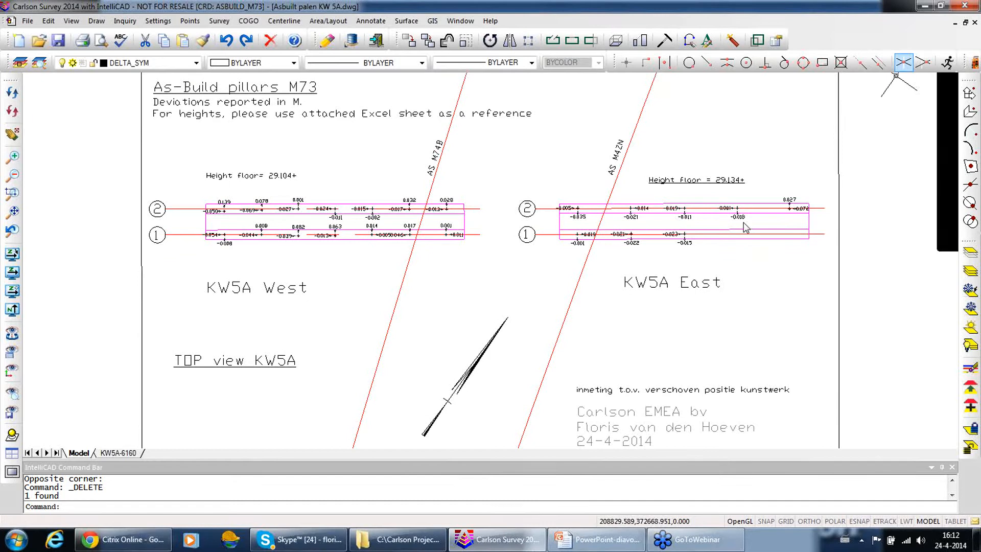
left_click(608, 542)
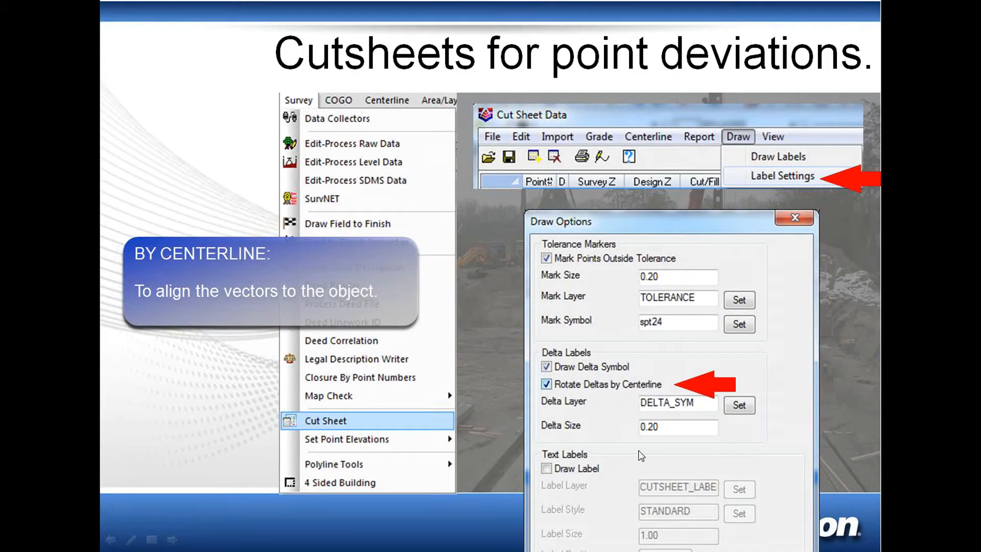
left_click(641, 455)
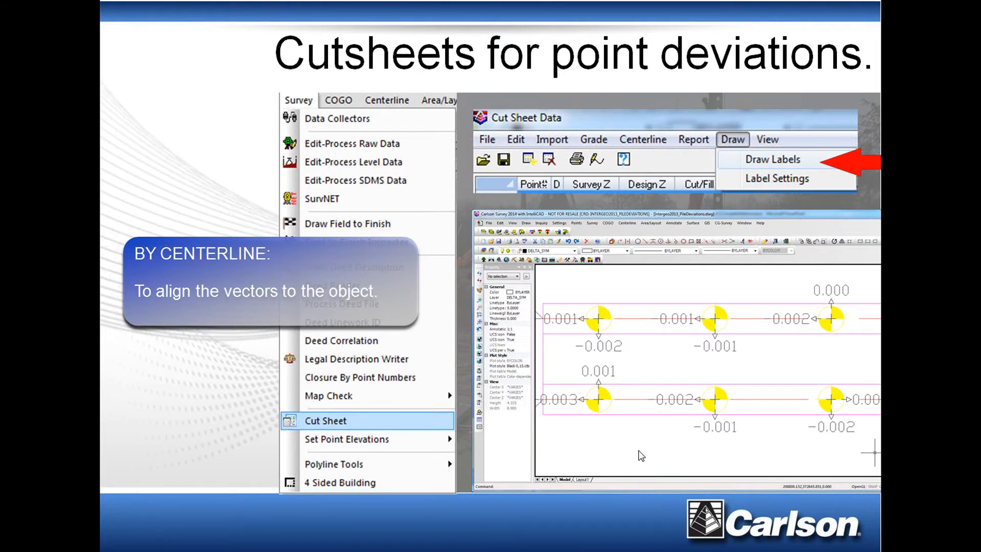
left_click(641, 456)
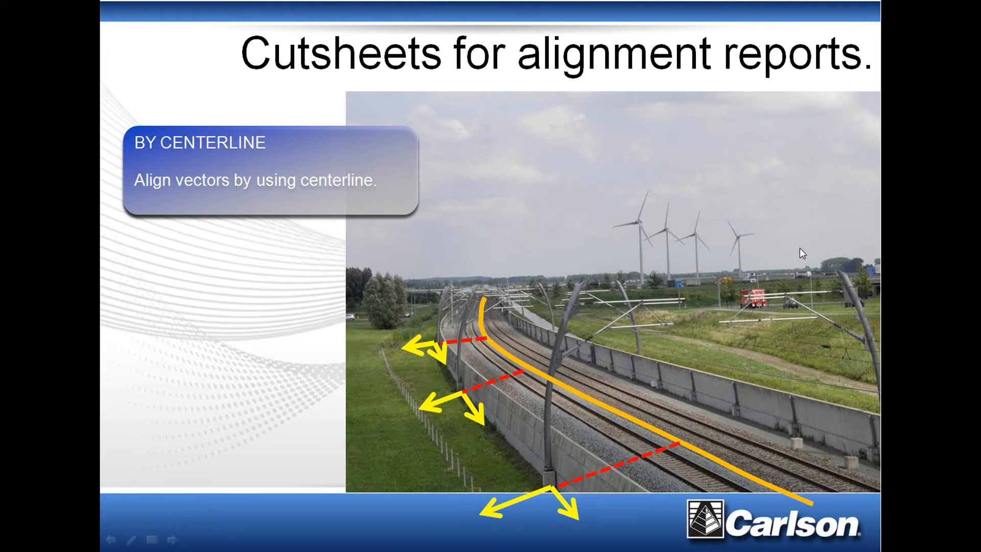
Switch back to Carlson Survey and close the drawings Asbuilt palen KW 5A.dwg and A74-KW5A-TEK-6160.dwg without saving changes
key("super")
key("super")
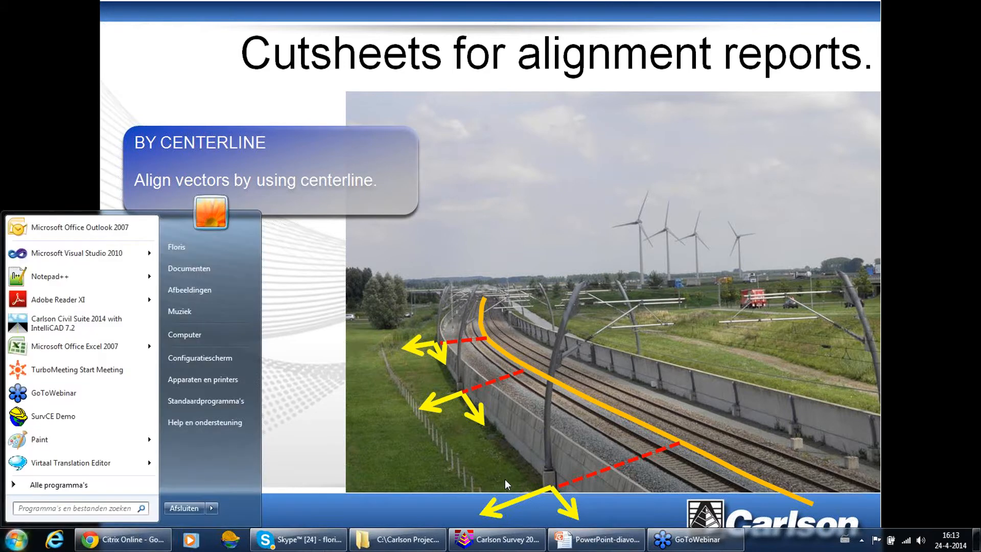
left_click(515, 548)
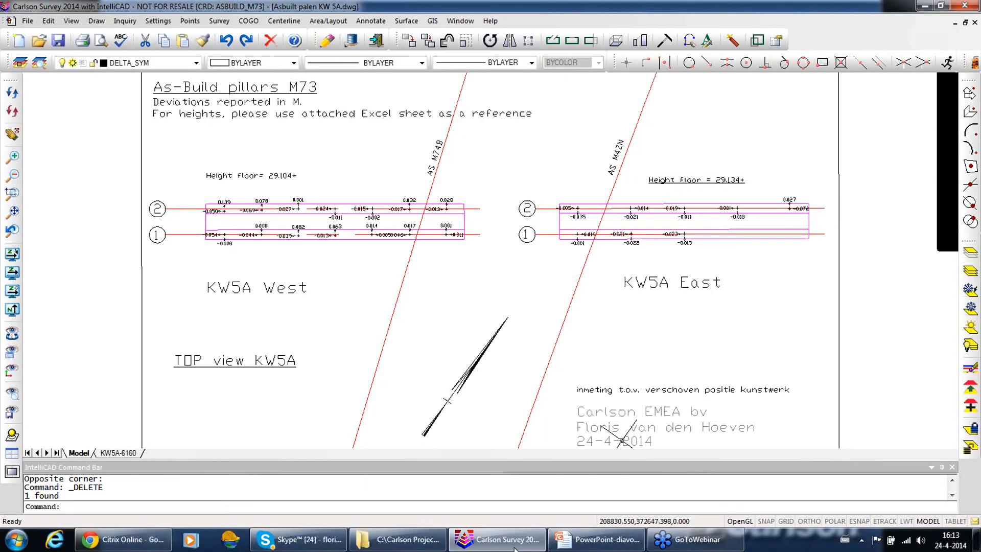
mouse_move(816, 301)
middle_mouse_down()
mouse_move(734, 299)
mouse_move(800, 236)
middle_mouse_up()
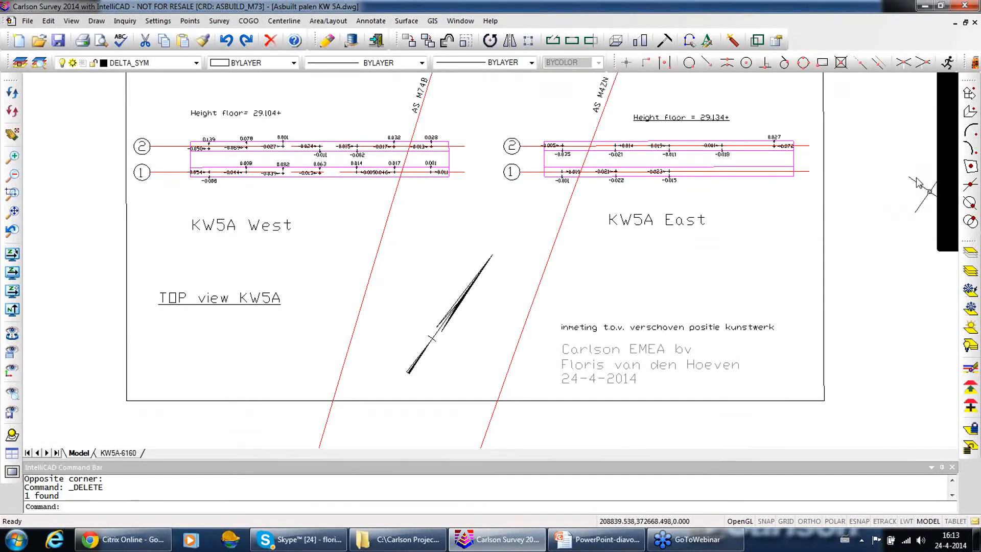
left_click(965, 22)
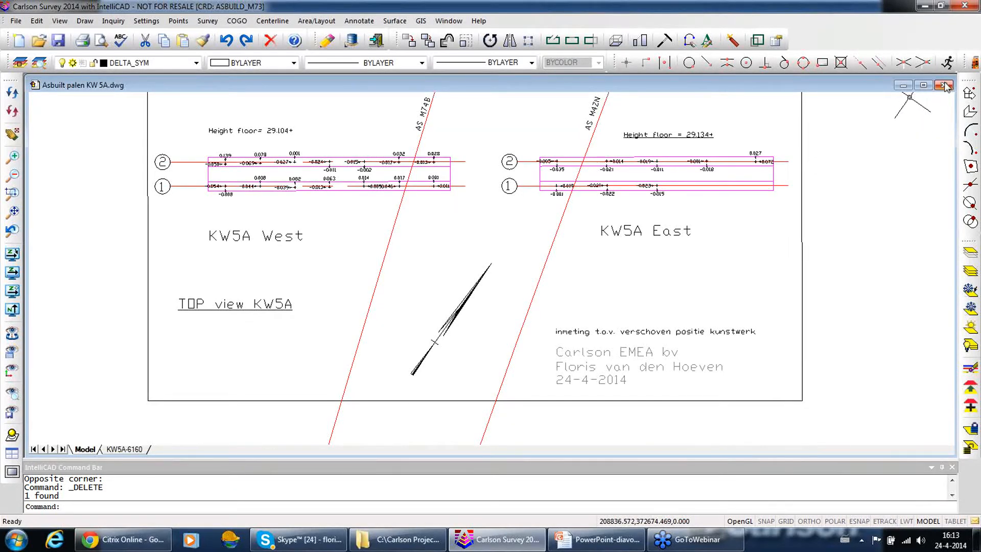
left_click(944, 85)
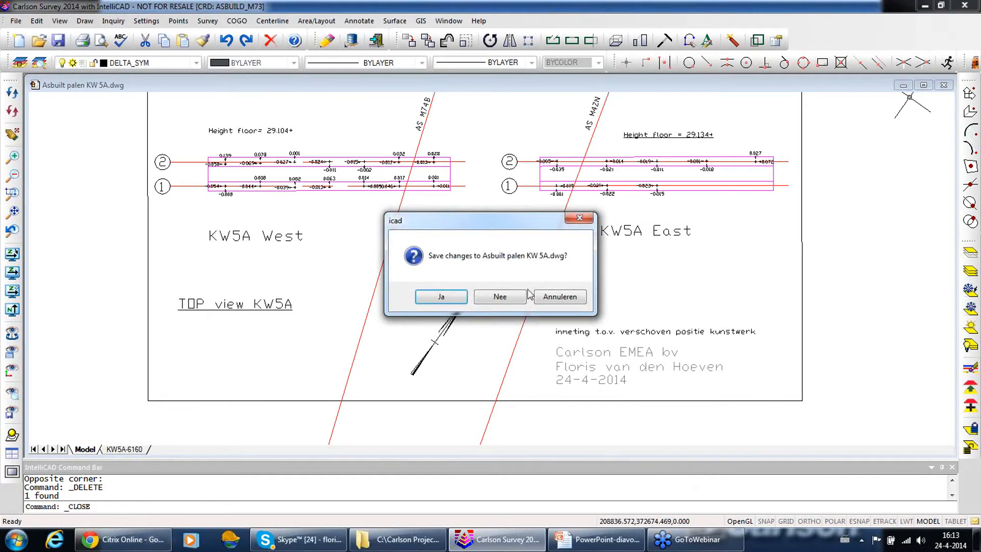
left_click(495, 296)
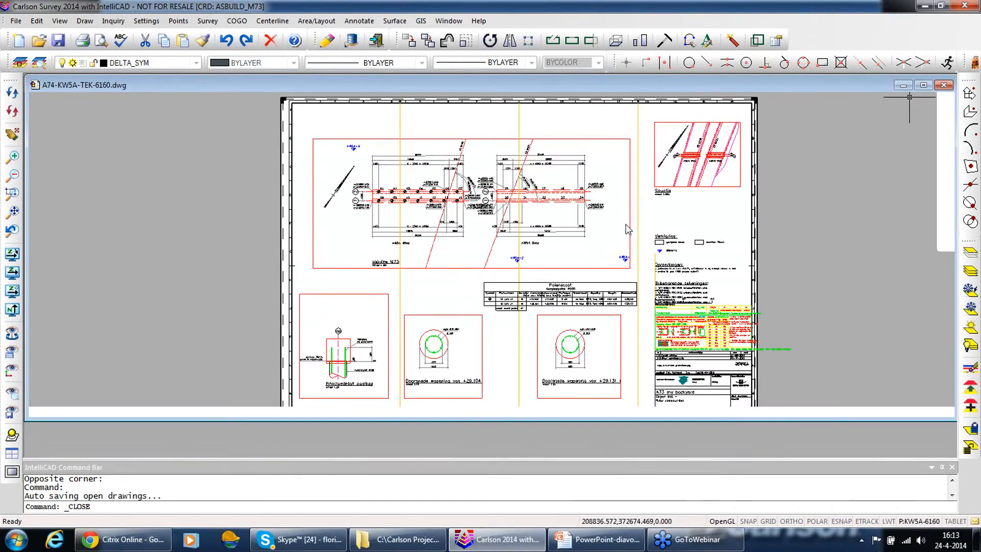
left_click(944, 86)
left_click(505, 299)
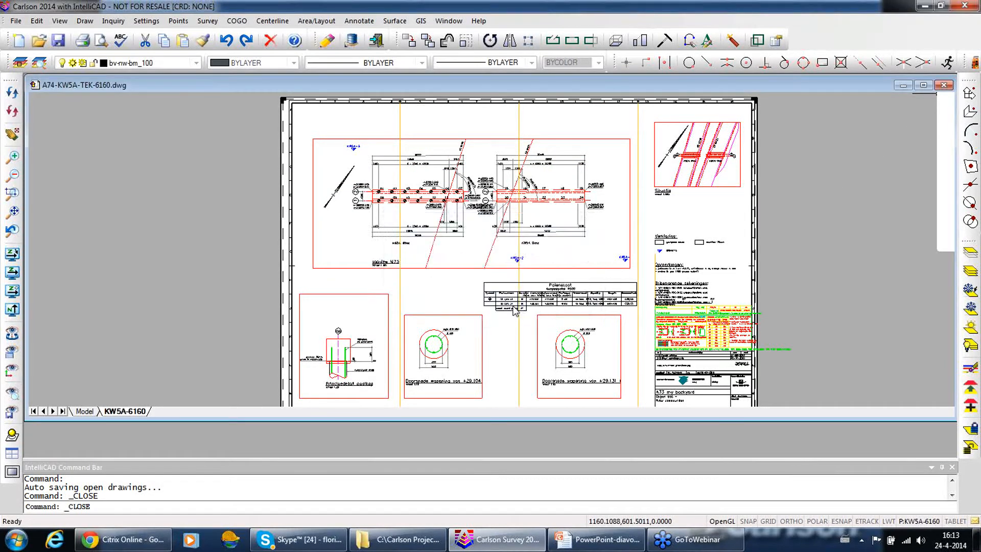
Open the recent drawing Intergeo2013_BarrierDesign.dwg and examine the course of its curved line
left_click(16, 21)
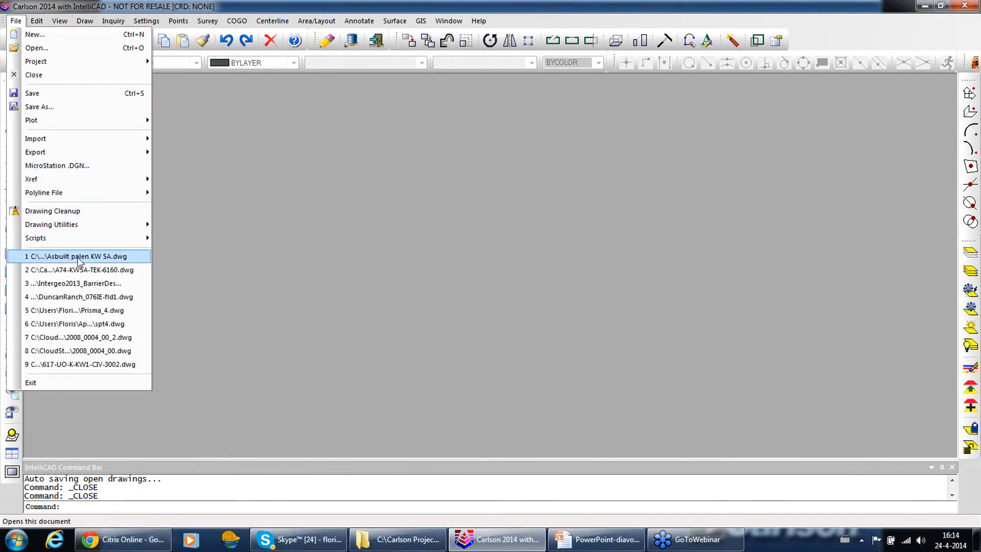
left_click(87, 283)
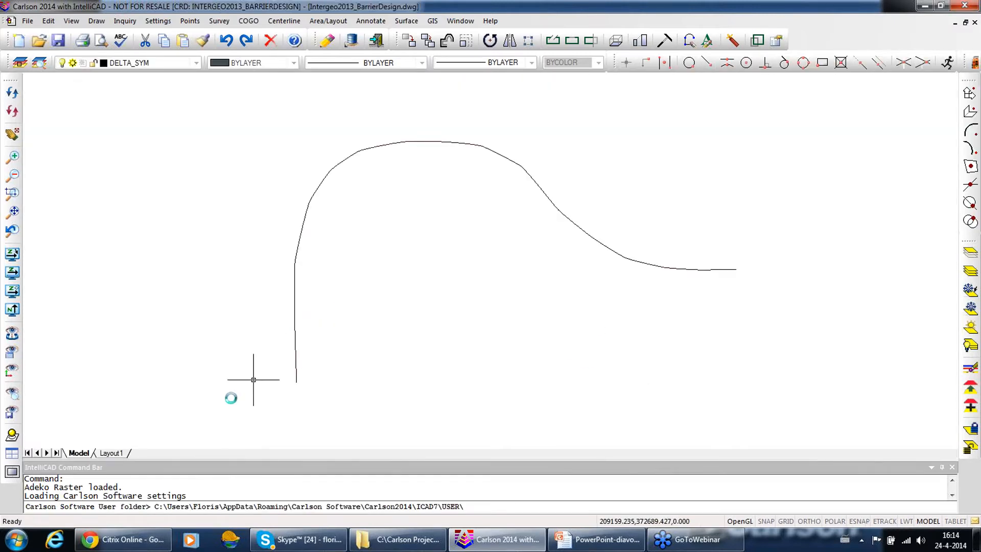
middle_click_drag(392, 177, 494, 254)
middle_click_drag(377, 416, 379, 359)
scroll(391, 368, "up", 2)
middle_click_drag(510, 205, 446, 364)
mouse_move(657, 179)
middle_mouse_down()
mouse_move(597, 238)
mouse_move(405, 333)
mouse_move(281, 293)
mouse_move(204, 232)
mouse_move(426, 268)
mouse_move(421, 302)
mouse_move(385, 317)
mouse_move(553, 271)
middle_mouse_up()
scroll(388, 245, "down", 5)
scroll(387, 246, "up", 2)
mouse_move(490, 263)
middle_mouse_down()
mouse_move(525, 280)
mouse_move(497, 253)
middle_mouse_up()
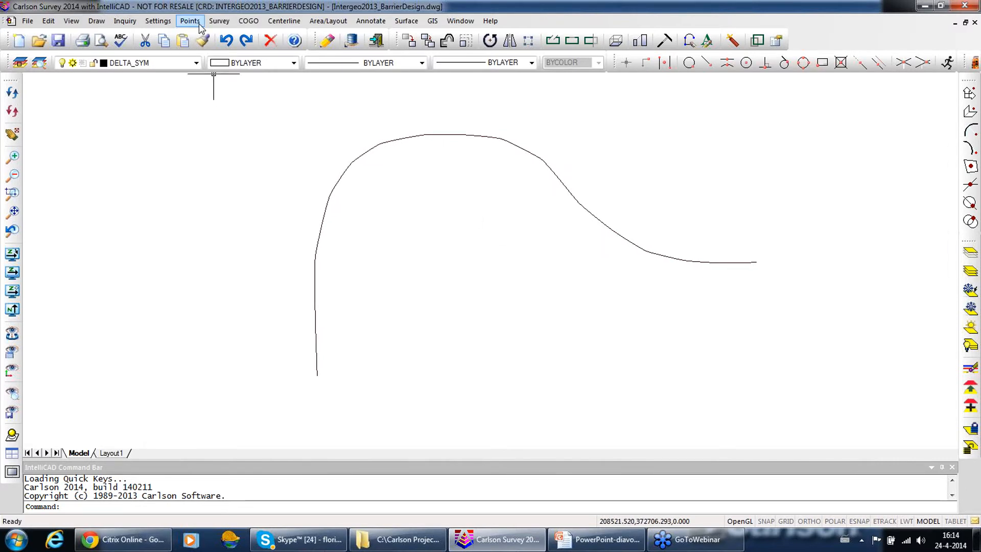
Start a new cut sheet and import all points from the coordinate file Intergeo2013_BarrierDesign.crd
left_click(219, 21)
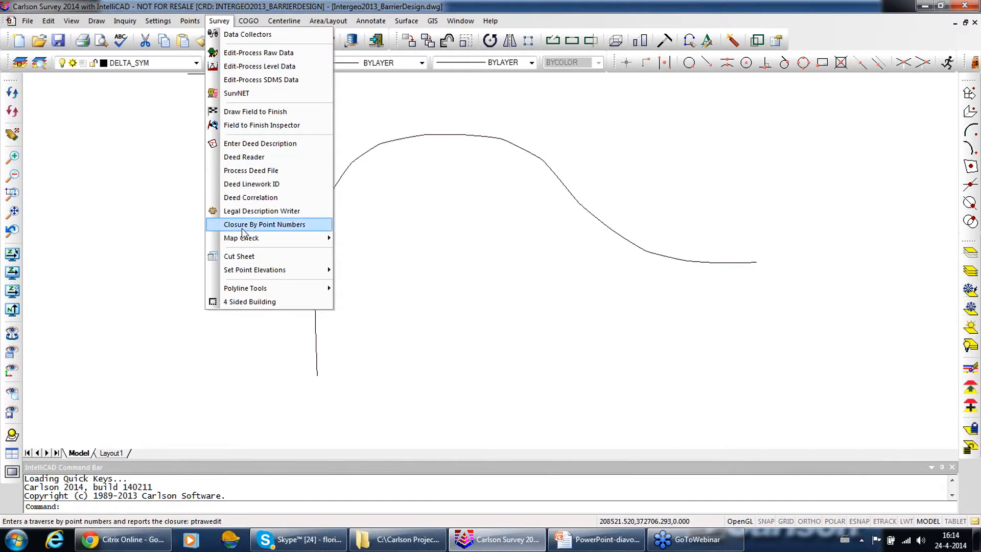
left_click(254, 257)
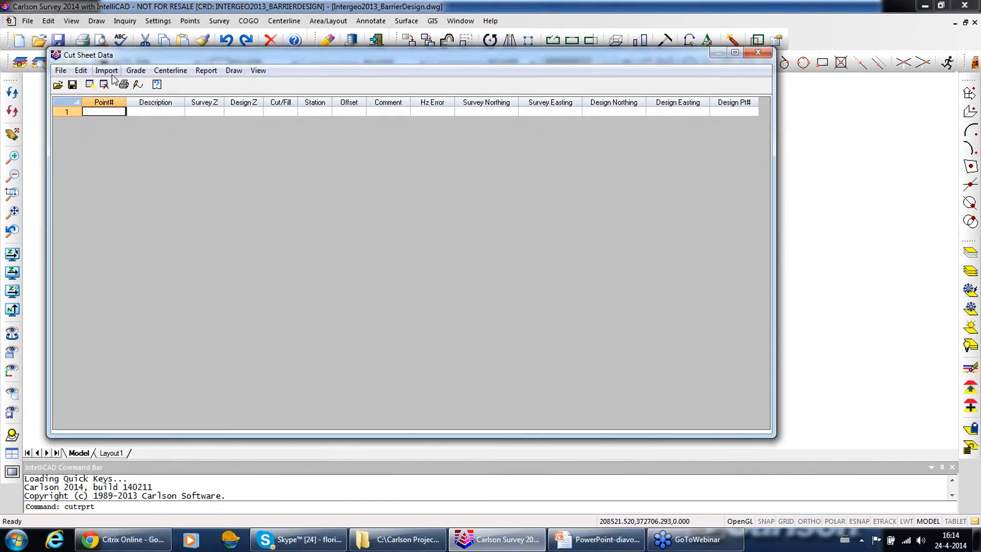
left_click(106, 70)
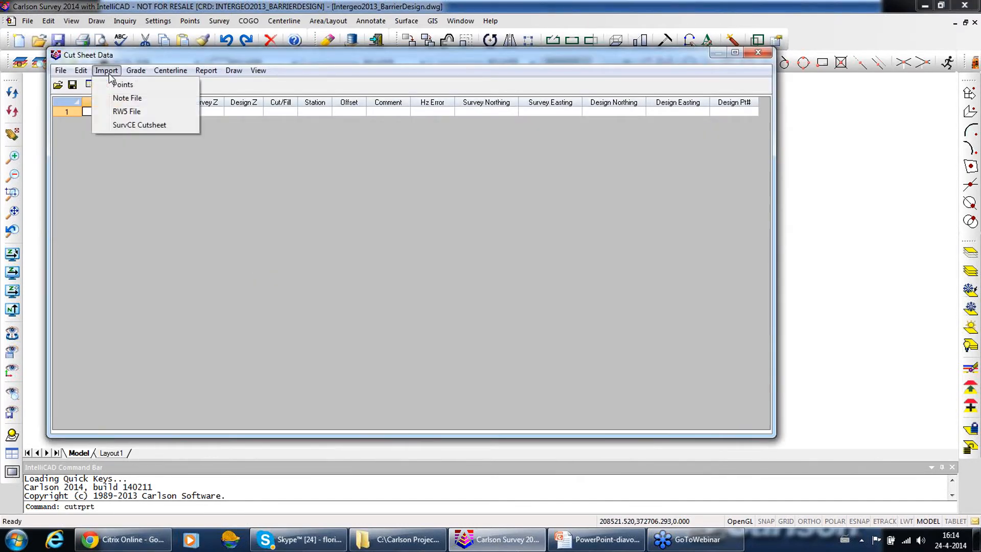
left_click(120, 85)
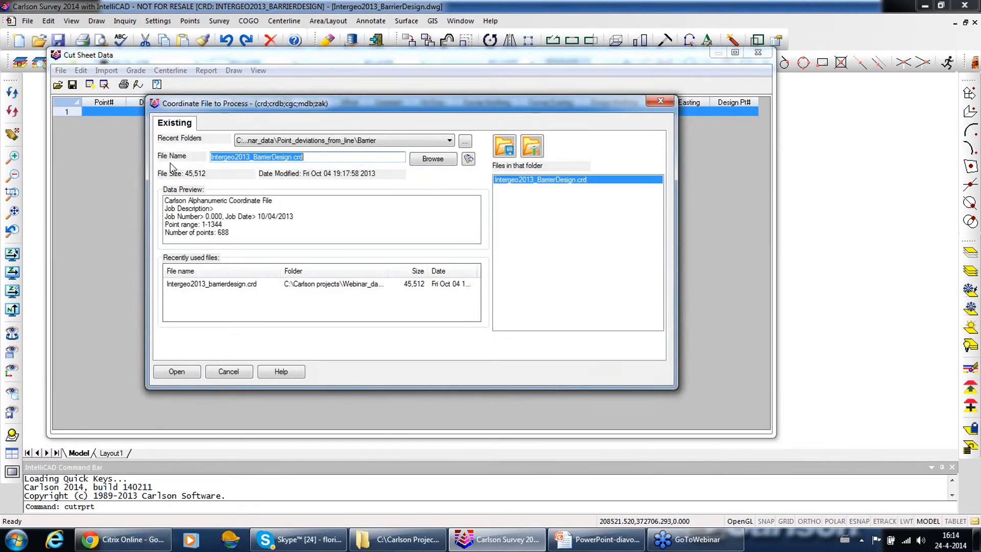
left_click(207, 285)
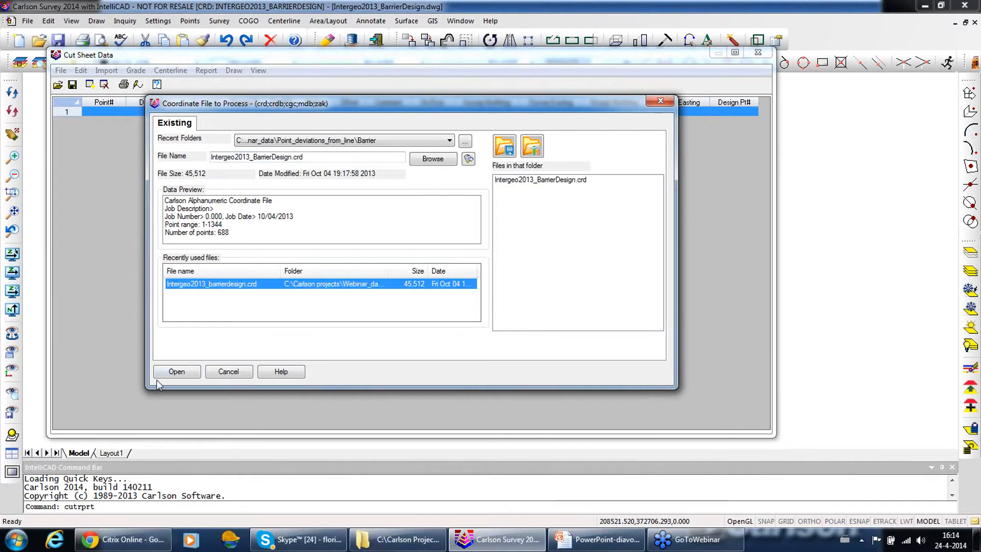
left_click(188, 373)
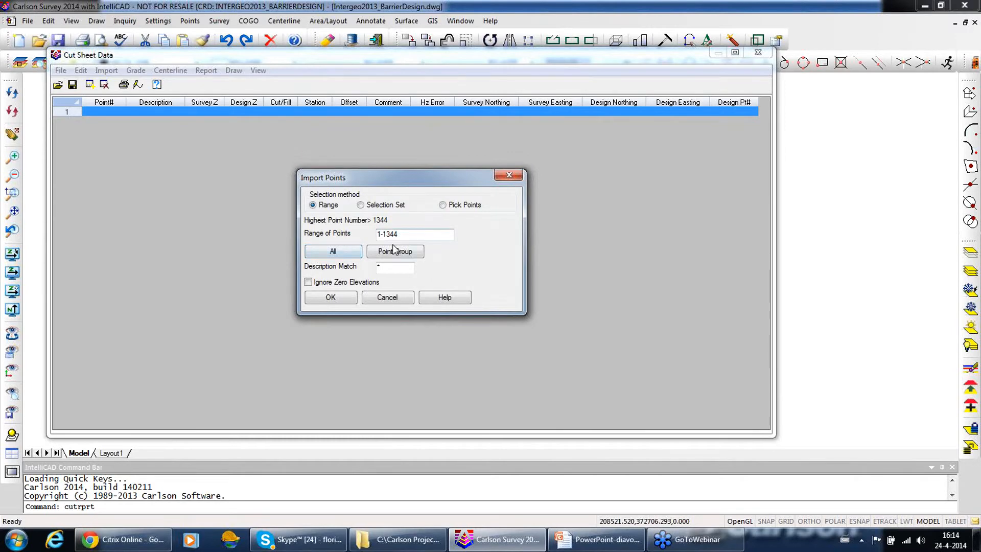
left_click(346, 255)
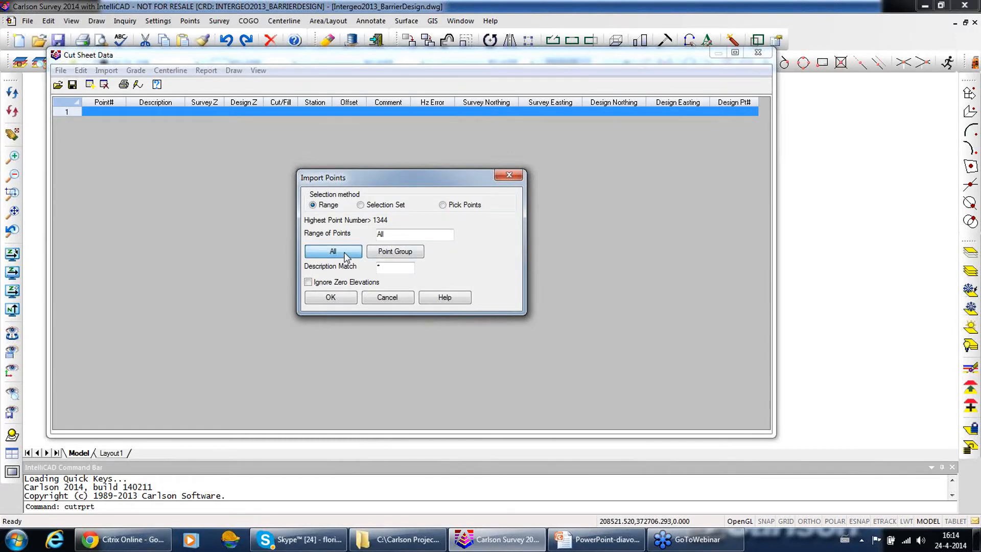
left_click(339, 300)
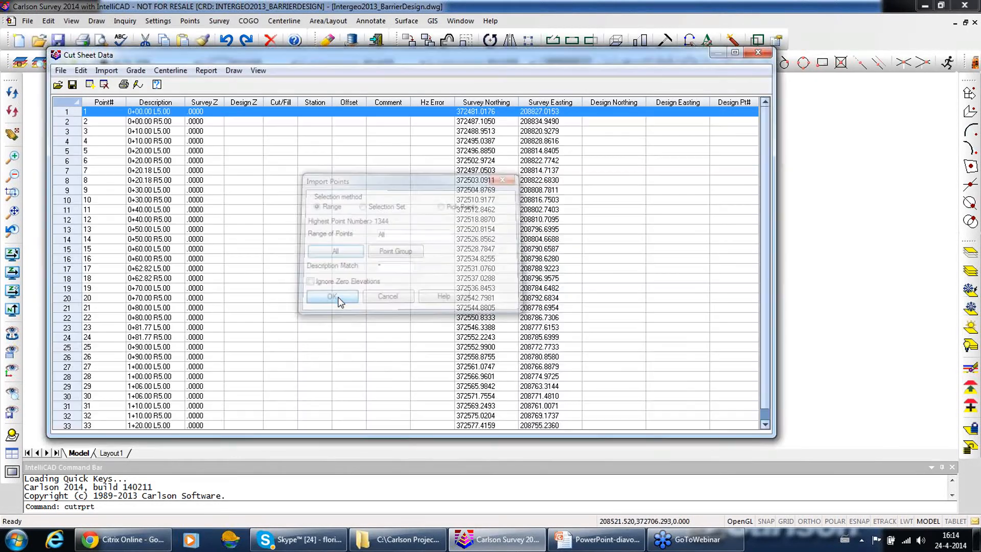
Examine the imported cut sheet rows, comparing the station-and-offset points starting at 1 with the undescribed points starting at 1001
left_click_drag(766, 118, 769, 260)
left_click(764, 271)
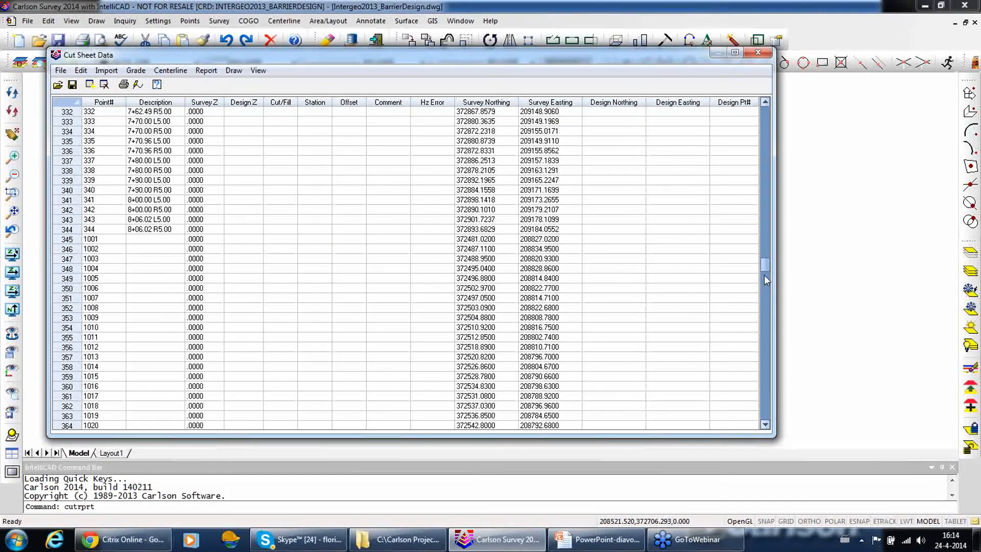
left_click(764, 285)
left_click(767, 297)
left_click(764, 323)
left_click(765, 326)
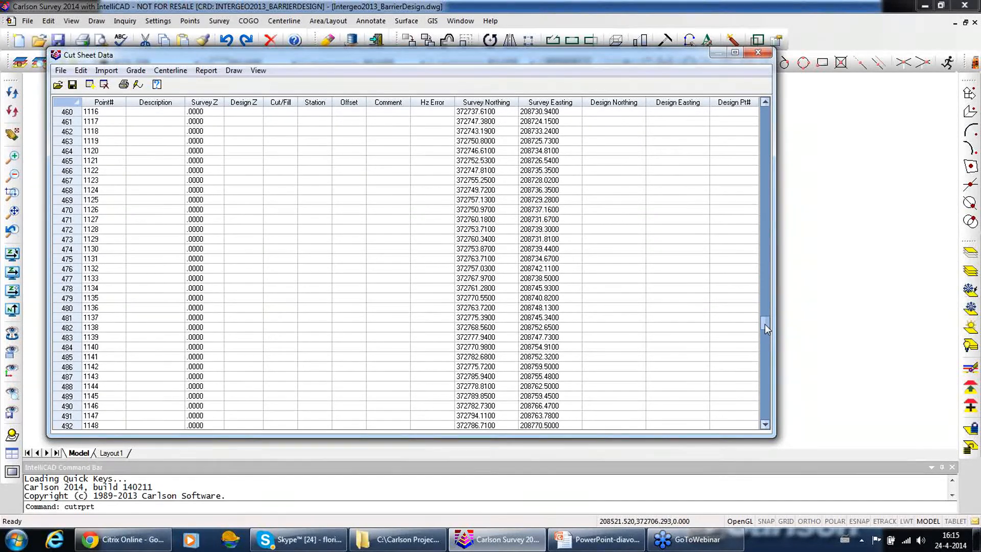
left_click_drag(765, 294, 766, 294)
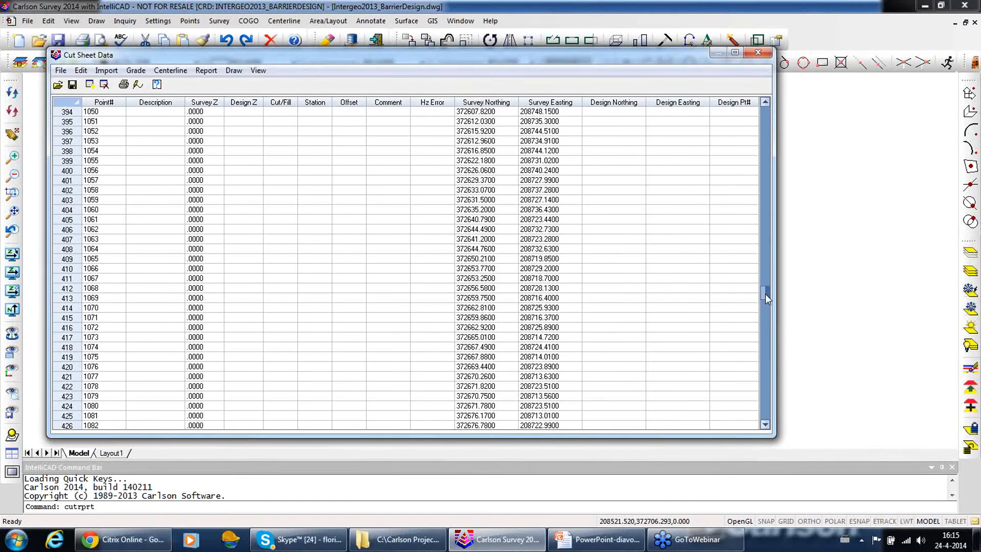
left_click_drag(767, 259, 767, 164)
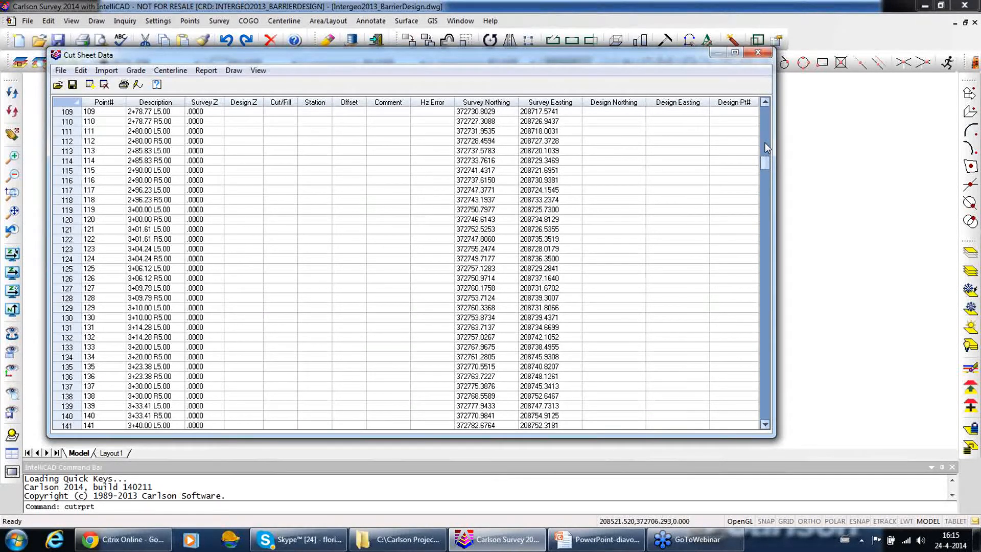
left_click(763, 144)
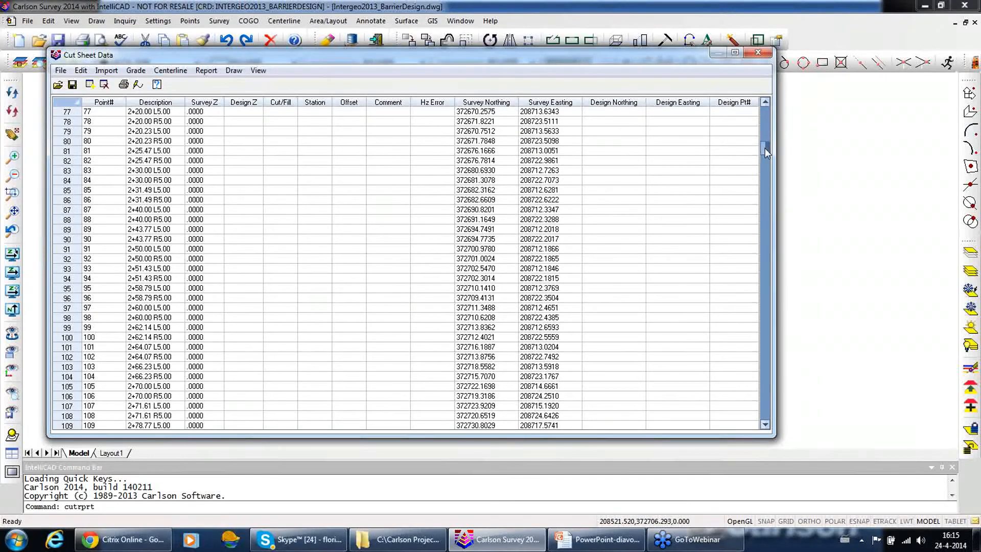
left_click_drag(761, 118, 762, 105)
left_click_drag(618, 56, 750, 44)
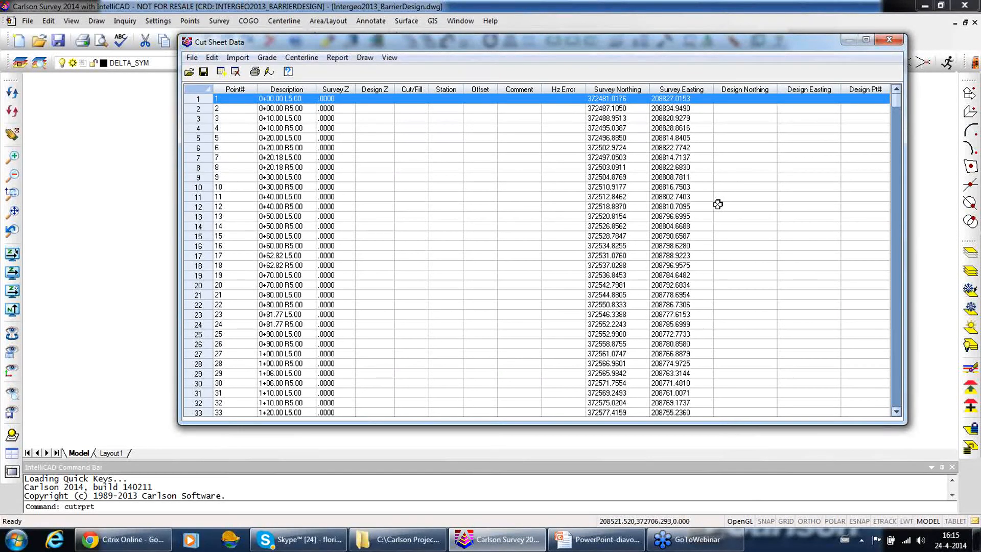
scroll(900, 152, "down", 20)
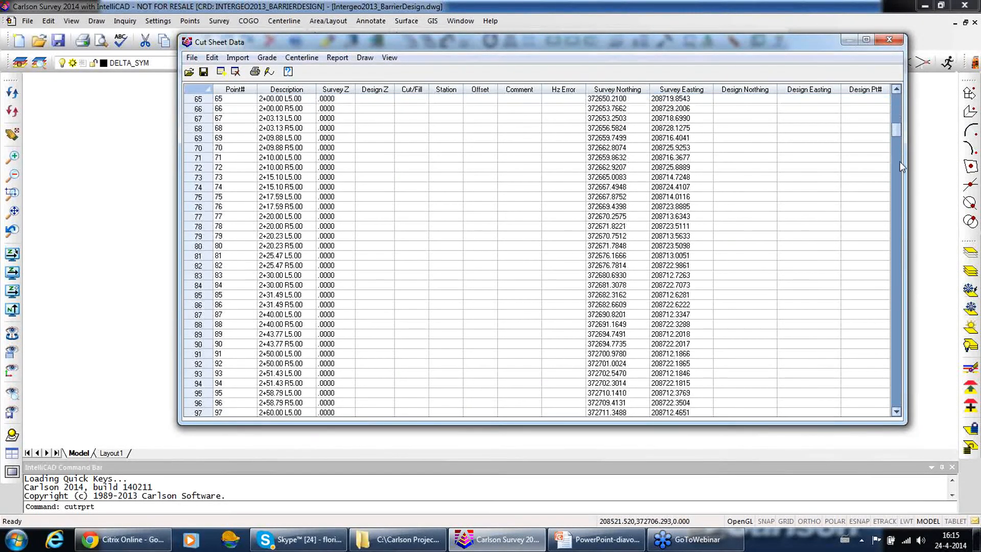
left_click_drag(904, 276, 872, 142)
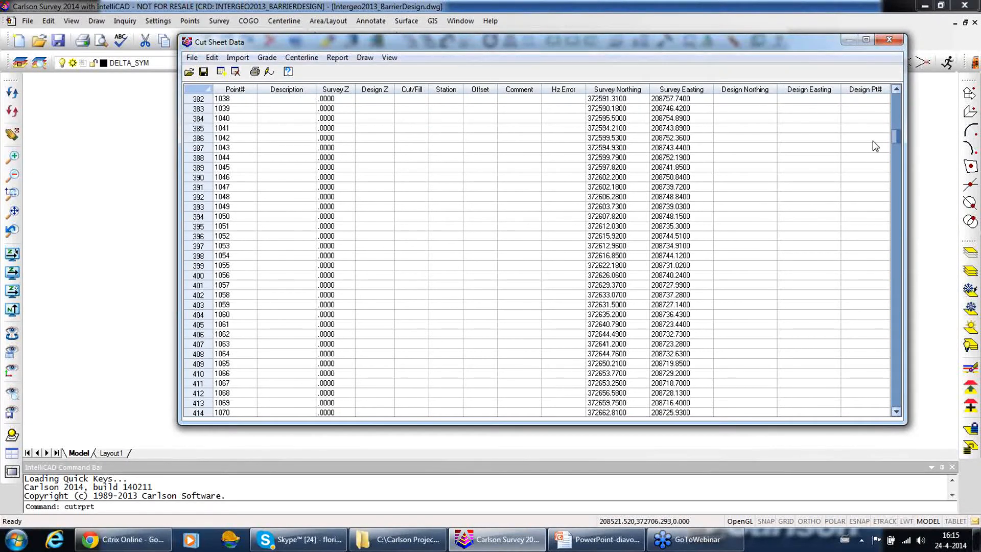
left_click_drag(879, 175, 869, 94)
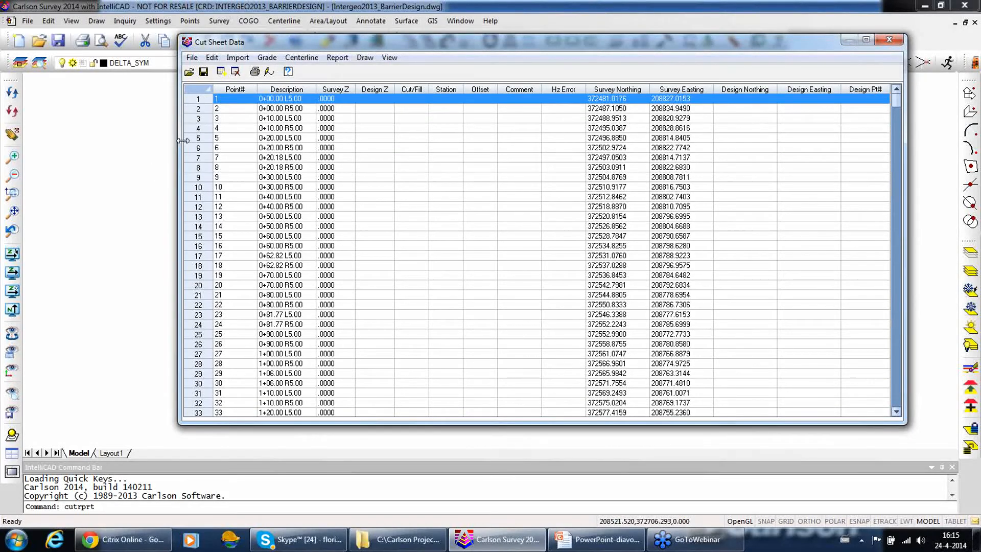
Grade the cut sheet by points, matching all design points of the current coordinate file with a 0.40 distance tolerance
left_click(262, 58)
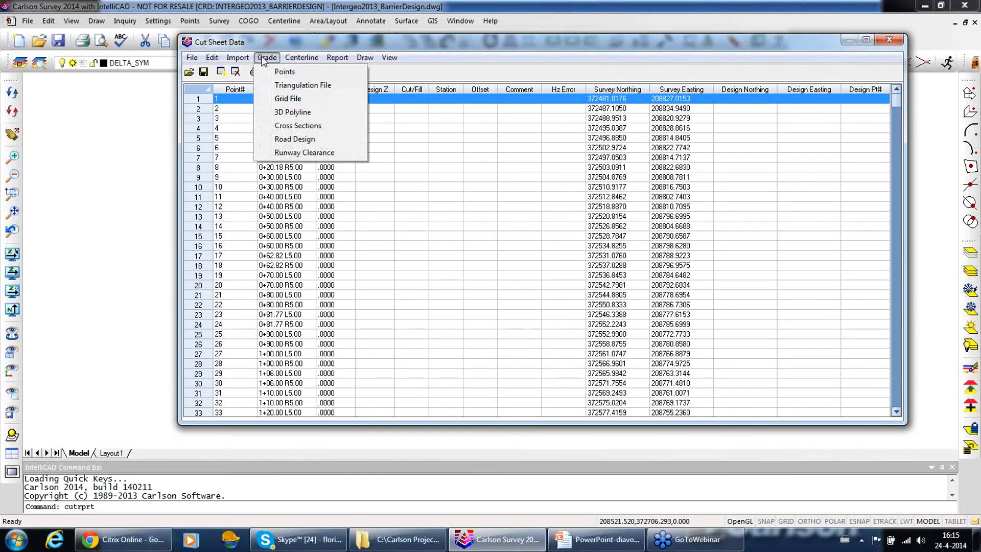
left_click(281, 73)
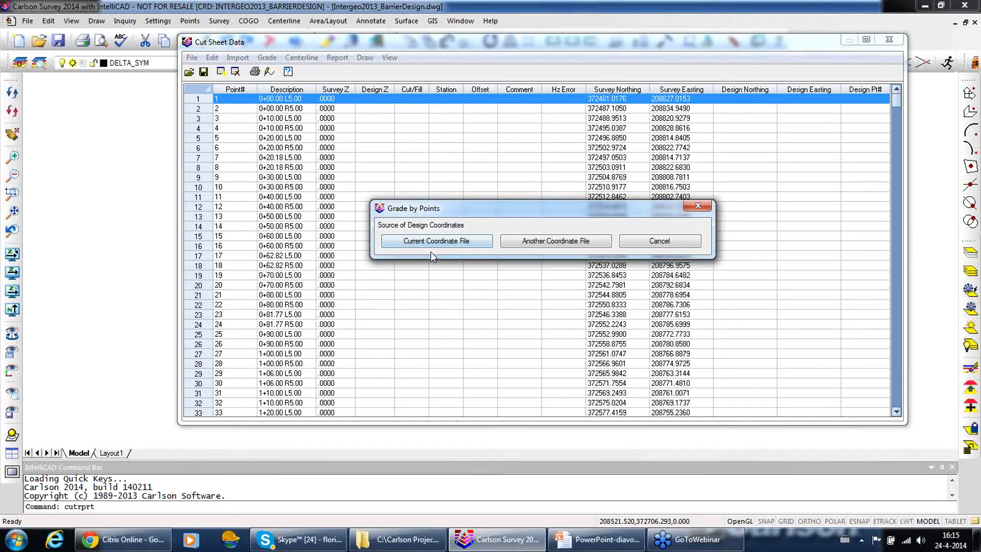
left_click(442, 246)
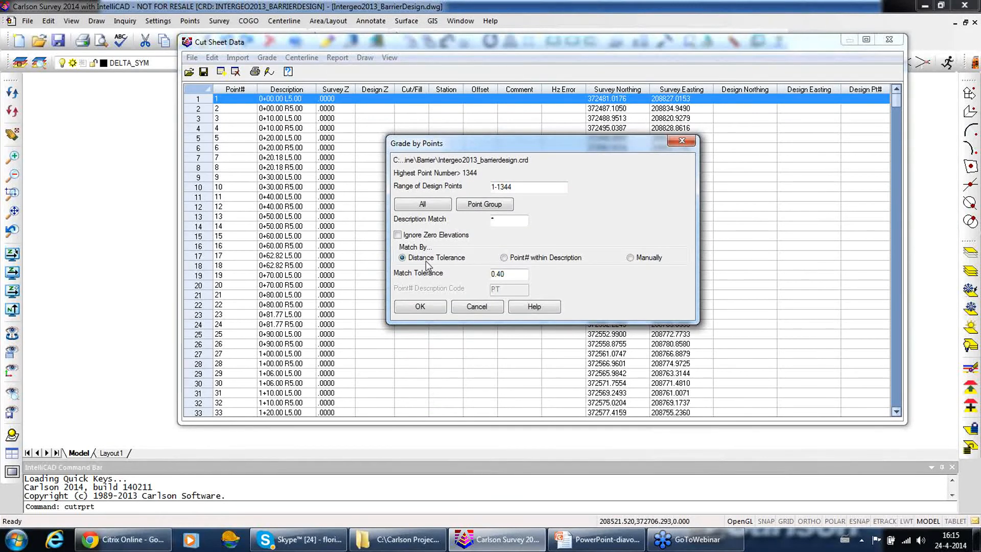
left_click(427, 204)
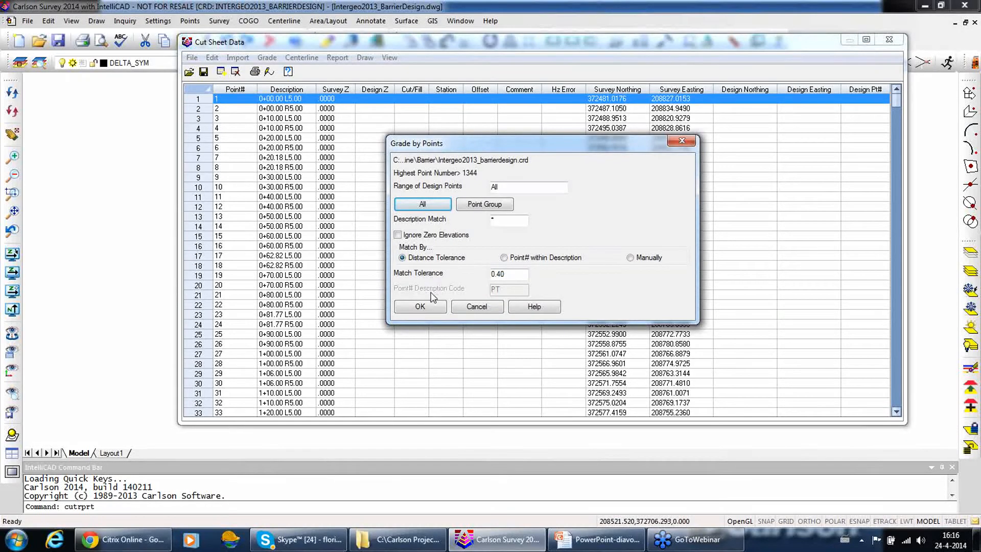
left_click(421, 307)
Delete the undescribed rows from point 1001 onward in the cut sheet, keeping the described station-and-offset points
left_click(897, 147)
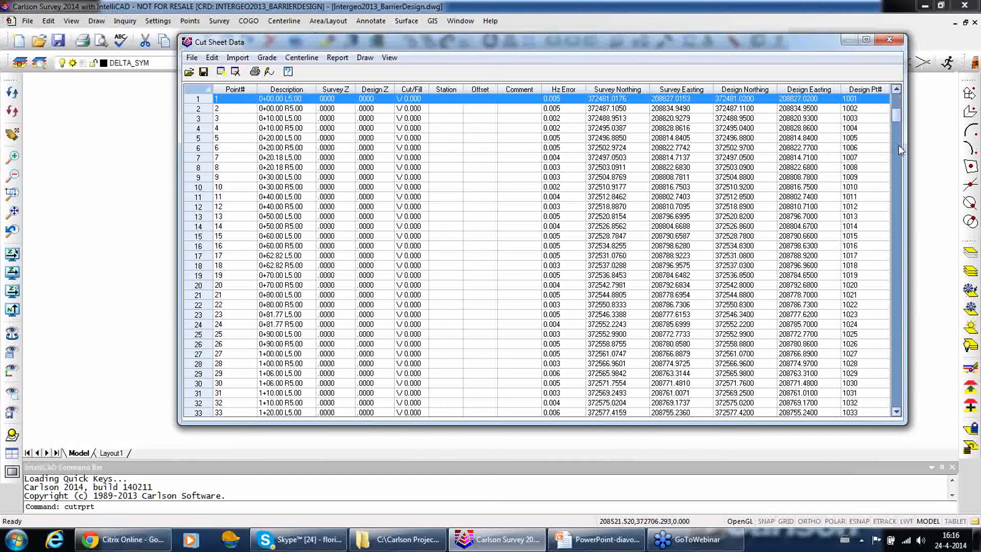
left_click_drag(898, 151, 894, 261)
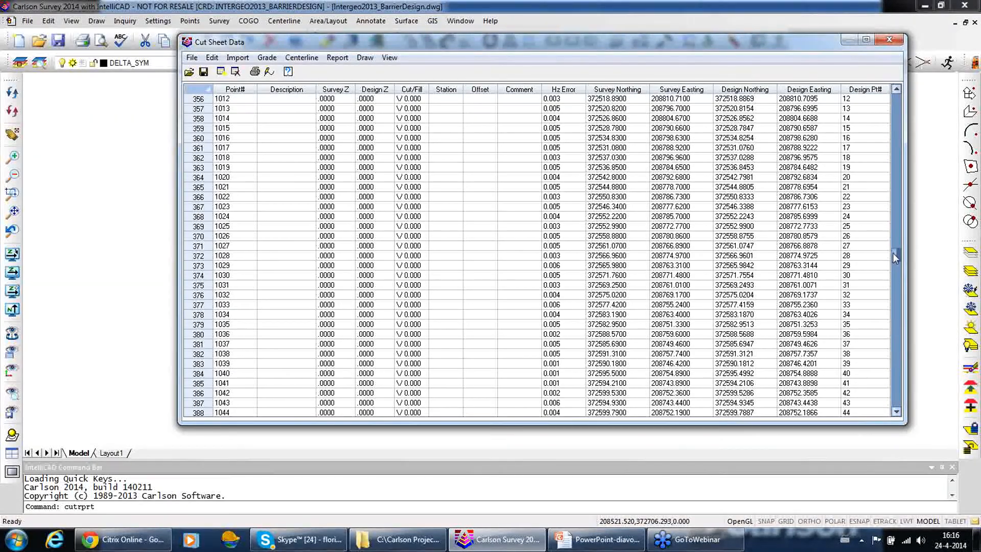
scroll(893, 252, "up", 6)
left_click_drag(890, 238, 900, 252)
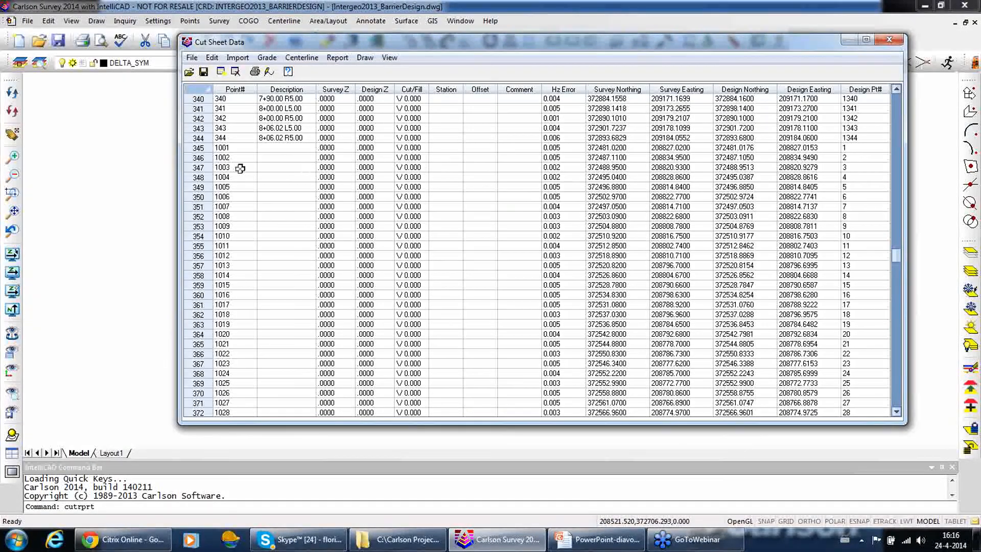
left_click(224, 149)
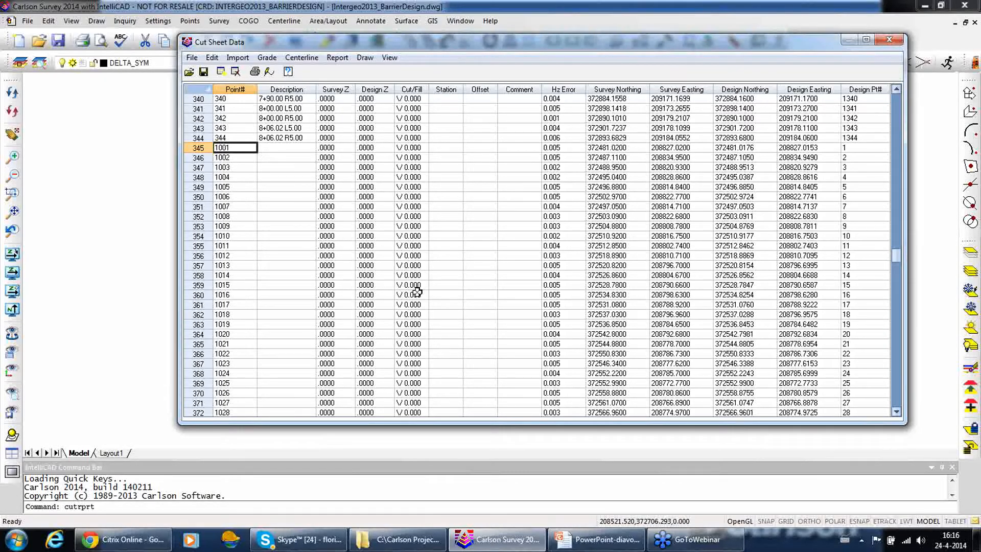
key("shift+Down")
key("shift+Down")
key("shift+Down")
key("shift+Down")
key("shift+Down")
key("shift+Down")
key("shift+Down")
key("shift+Down")
key("shift+Down")
key("shift+Down")
key("shift+Down")
key("shift+Down")
key("shift+Down")
key("shift+Down")
key("shift+Down")
key("shift+Down")
key("shift+Down")
key("shift+Down")
key("shift+Down")
key("shift+Down")
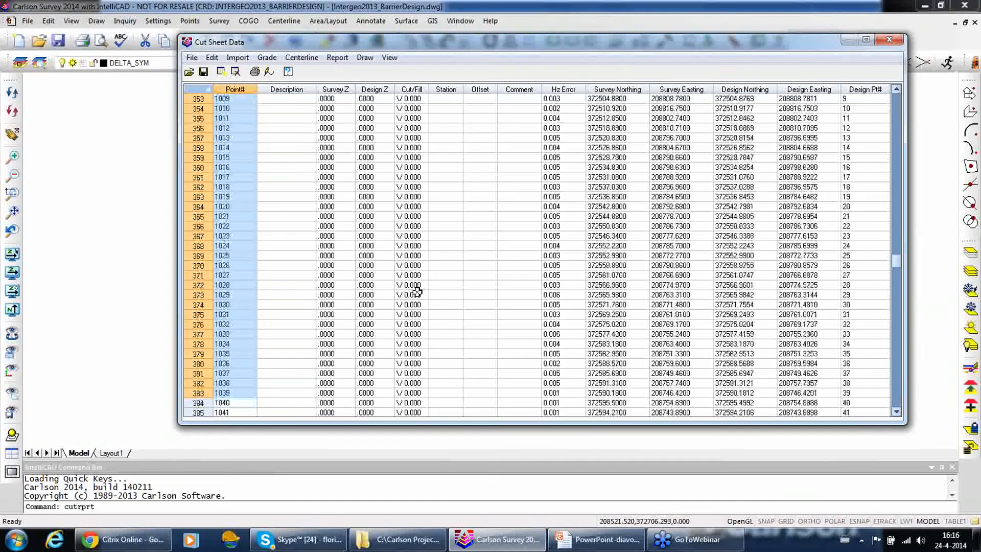
key("shift+Down")
key("shift+Down")
key("shift+Down")
key("shift+Down")
key("shift+Down")
key("shift+Down")
key("shift+Down")
key("shift+Down")
key("shift+Down")
key("shift+Down")
key("shift+Down")
key("shift+Down")
key("shift+Down")
key("shift+Down")
key("shift+Down")
key("shift+Down")
key("shift+Down")
key("shift+Down")
key("shift+Down")
key("shift+Down")
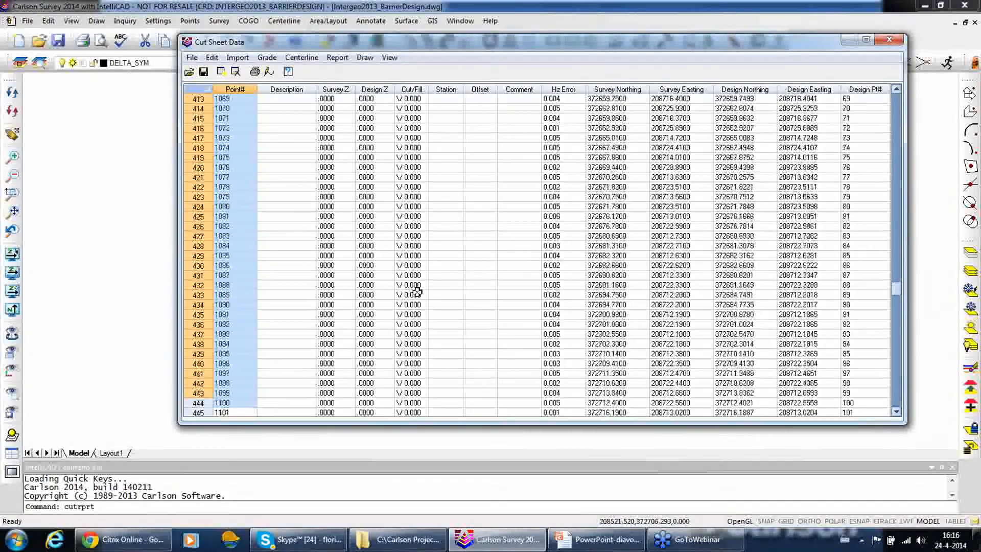
key("shift+Down")
key("shift+Down")
key("shift+Down")
key("shift+Down")
key("shift+Down")
key("shift+Down")
key("shift+Down")
key("shift+Down")
key("shift+Down")
key("shift+Down")
key("shift+Down")
key("shift+Down")
key("shift+Down")
key("shift+Down")
key("shift+Down")
key("shift+Down")
key("shift+Down")
key("shift+Down")
key("shift+Down")
key("shift+Down")
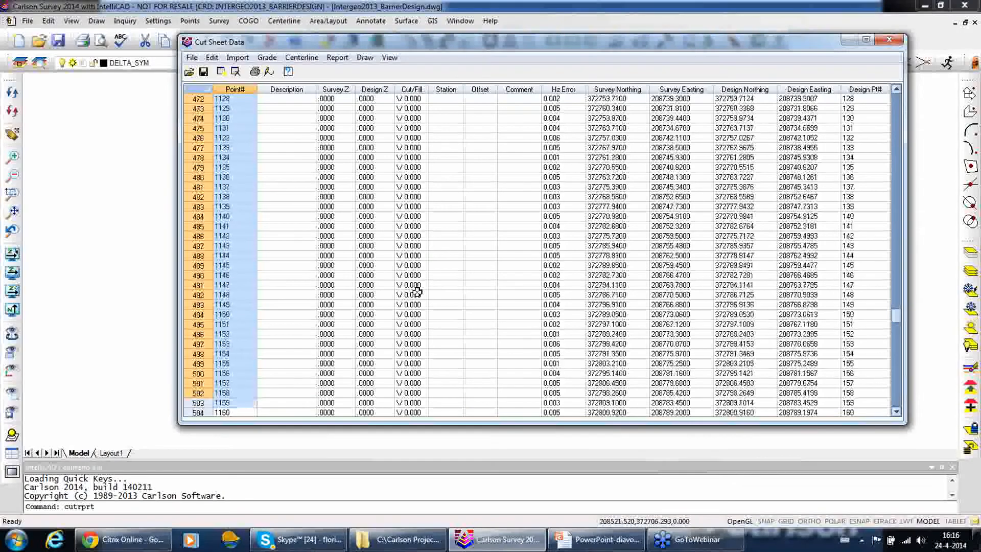
key("shift+Down")
key("shift+Down")
key("shift+Down")
key("shift+Down")
key("shift+Down")
key("shift+Down")
key("shift+Down")
key("shift+Down")
key("shift+Down")
key("shift+Down")
key("shift+Down")
key("shift+Down")
key("shift+Down")
key("shift+Down")
key("shift+Down")
key("shift+Down")
key("shift+Down")
key("shift+Down")
key("shift+Down")
key("shift+Down")
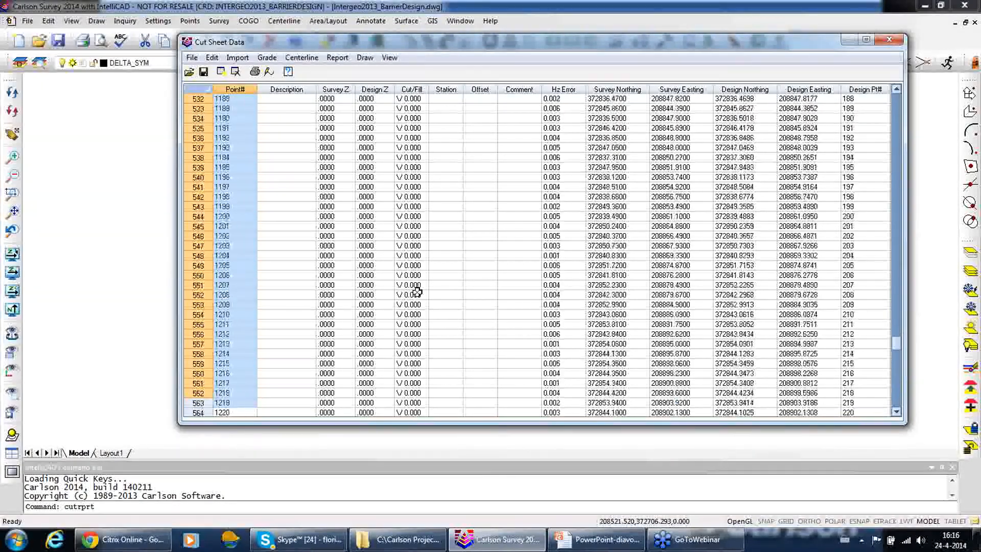
key("shift+Down")
key("shift+Down")
key("shift+Down")
key("shift+Down")
key("shift+Down")
key("shift+Down")
key("shift+Down")
key("shift+Down")
key("shift+Down")
key("shift+Down")
key("shift+Down")
key("shift+Down")
key("shift+Down")
key("shift+Down")
key("shift+Down")
key("shift+Down")
key("shift+Down")
key("shift+Down")
key("shift+Down")
key("shift+Down")
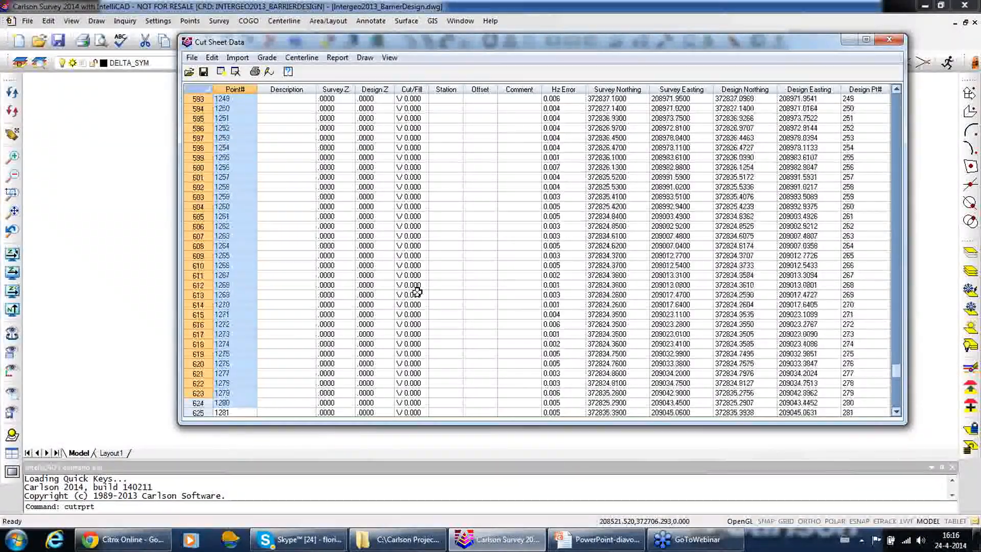
key("shift+Down")
key("shift+Down")
key("shift+Down")
key("shift+Down")
key("shift+Down")
key("shift+Down")
key("shift+Down")
key("shift+Down")
key("shift+Down")
key("shift+Down")
key("shift+Down")
key("shift+Down")
key("shift+Down")
key("shift+Down")
key("shift+Down")
key("shift+Down")
key("shift+Down")
key("shift+Down")
key("shift+Down")
key("shift+Down")
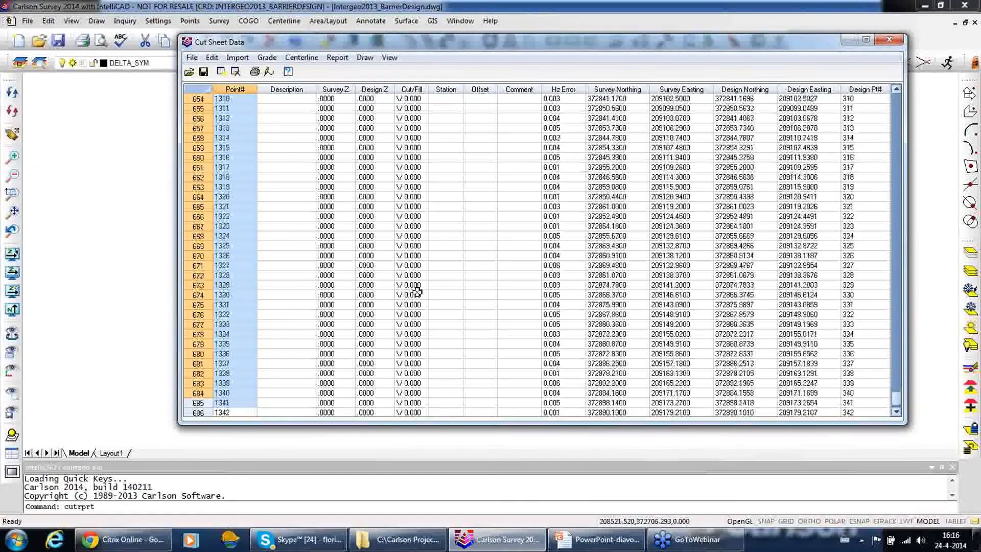
key("Delete")
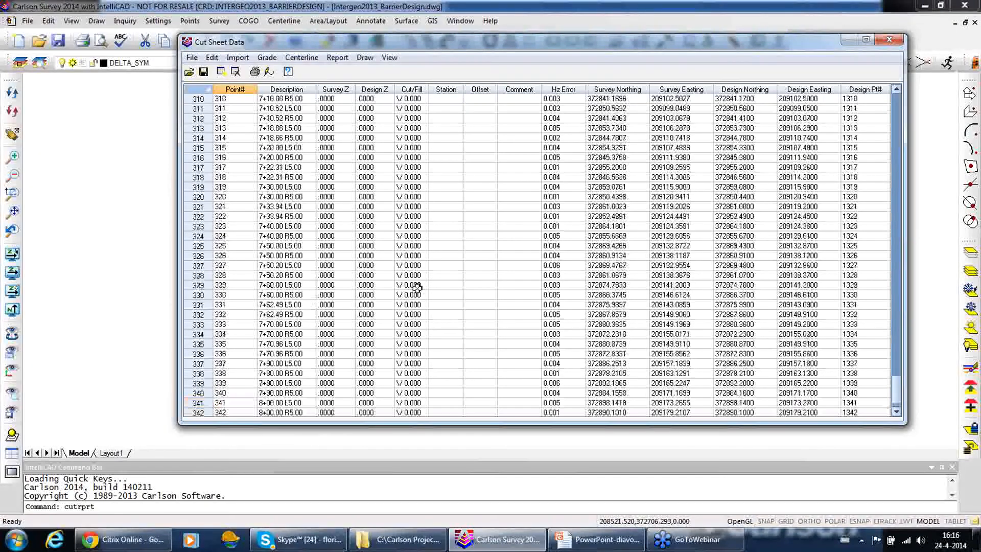
Review the label settings and accept marking of out-of-tolerance points and 0.20-size delta symbols rotated by centerline
left_click_drag(897, 375, 867, 90)
left_click(364, 57)
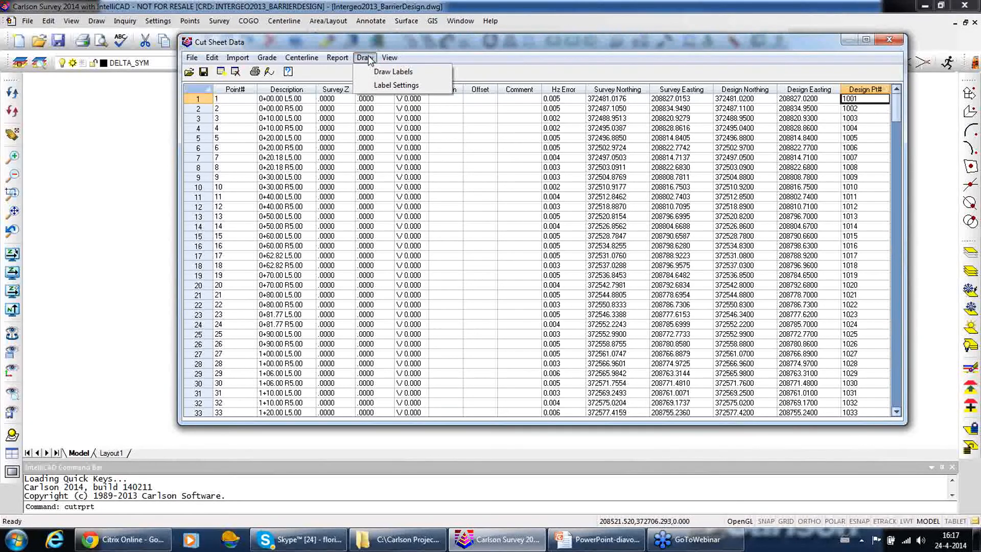
left_click(392, 86)
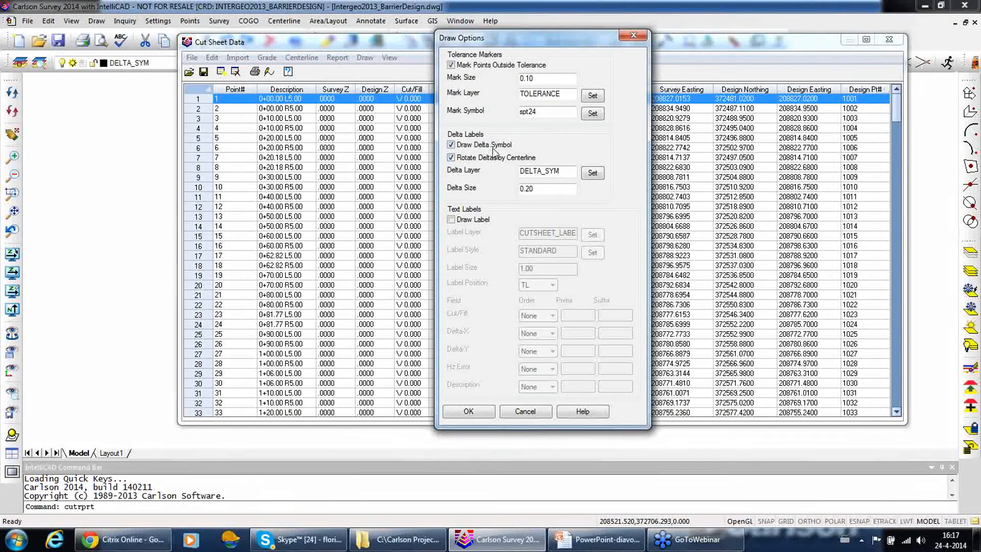
left_click(467, 411)
Draw the deviation labels aligned to the centerline file InterGeo2013_BarrierDesign.cl and close the cut sheet
left_click(365, 57)
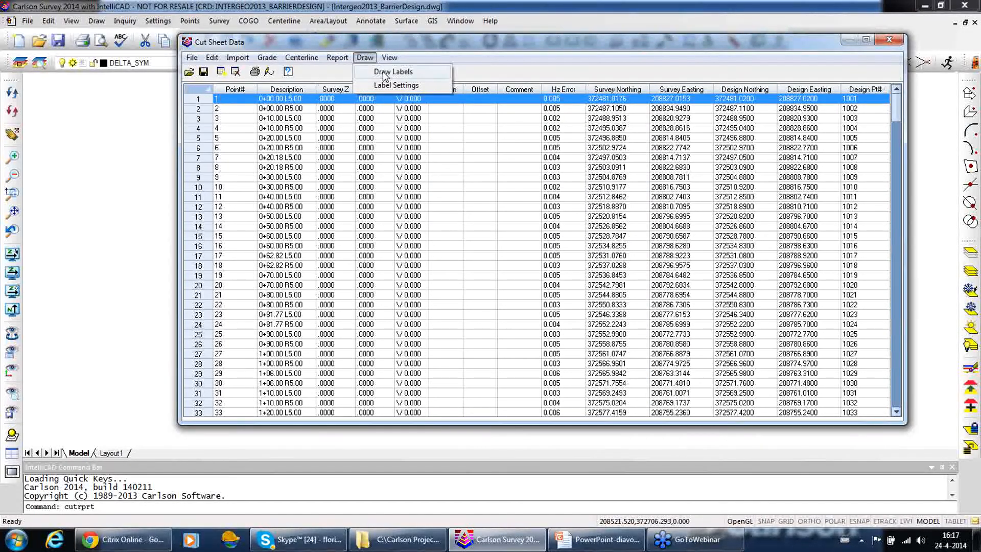
left_click(384, 74)
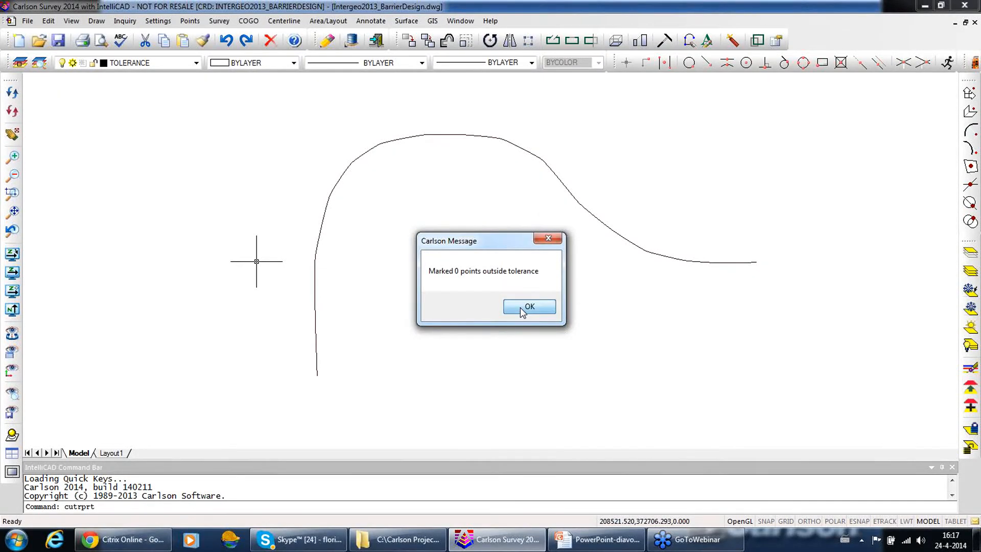
left_click(522, 308)
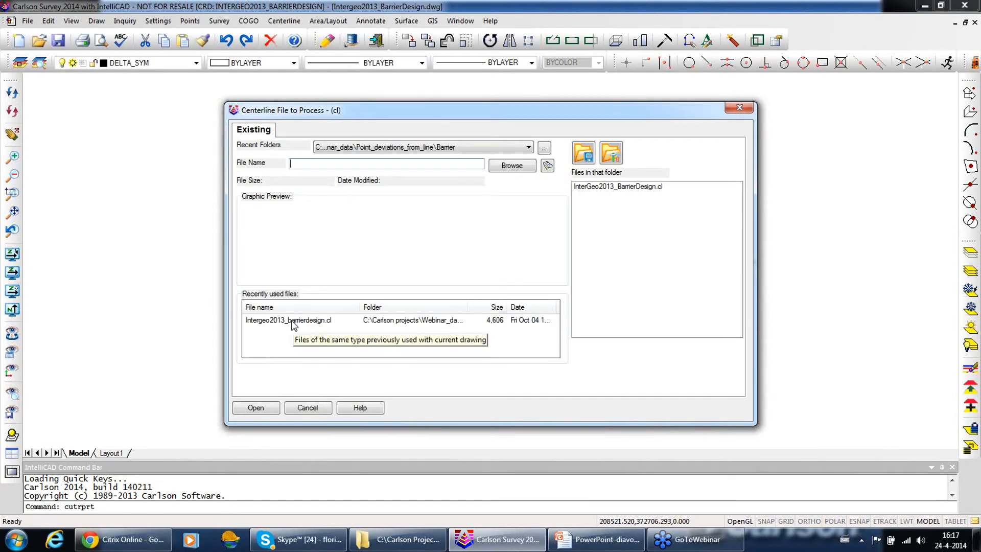
mouse_move(352, 109)
left_mouse_down()
mouse_move(569, 300)
mouse_move(509, 320)
left_mouse_up()
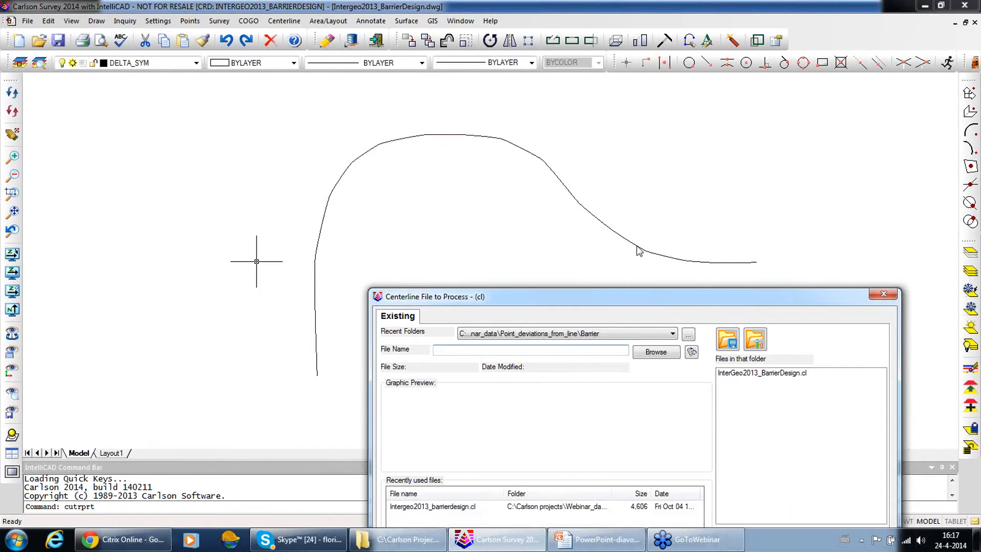
left_click_drag(649, 296, 600, 87)
left_click(399, 297)
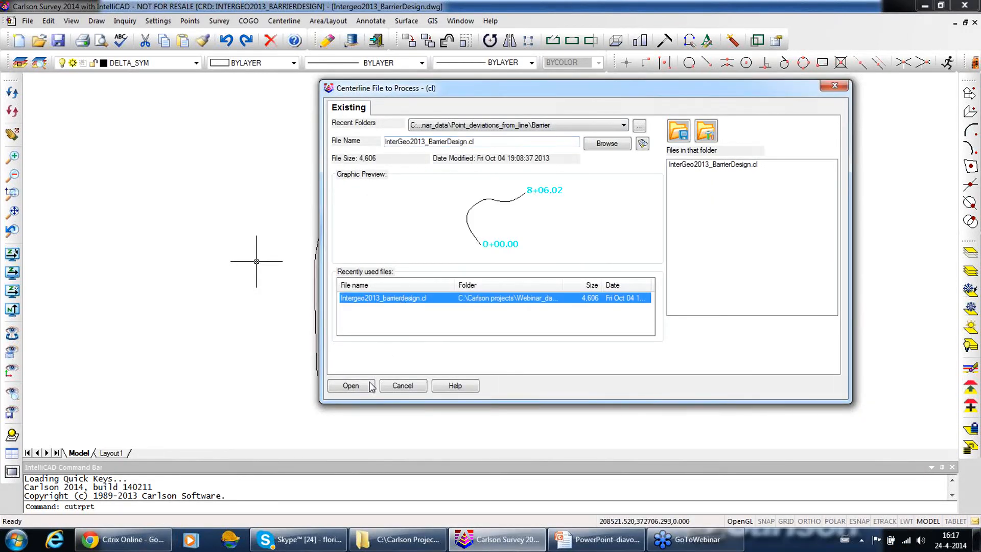
left_click(359, 387)
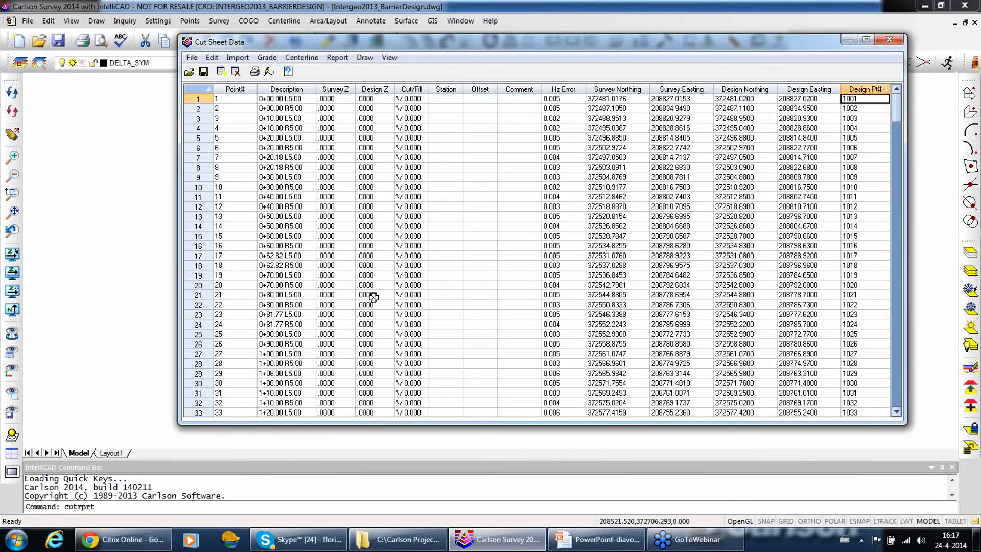
left_click(892, 41)
left_click(543, 242)
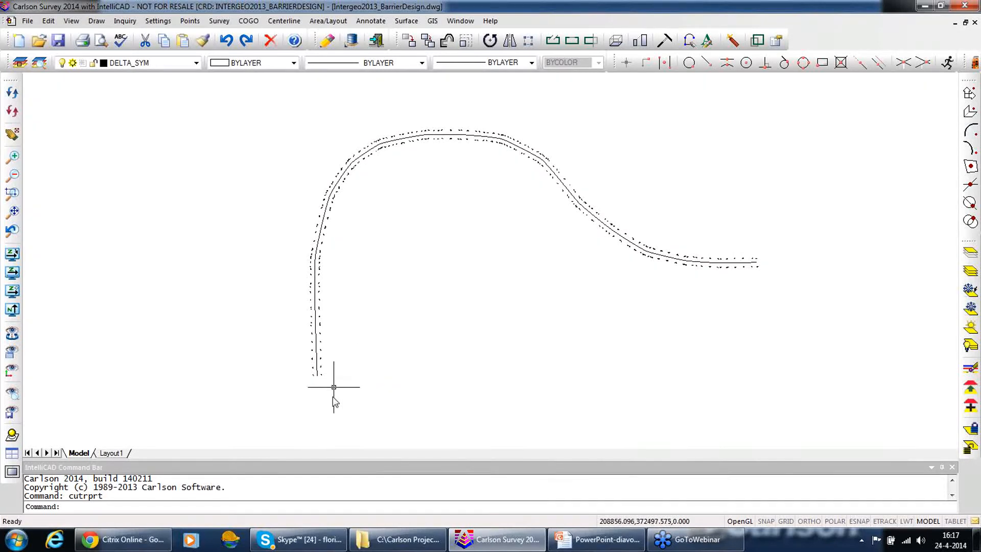
Examine the deviation labels along the straight start of the barrier centerline and check their alignment with it
middle_click_drag(325, 391, 346, 376)
scroll(344, 361, "up", 10)
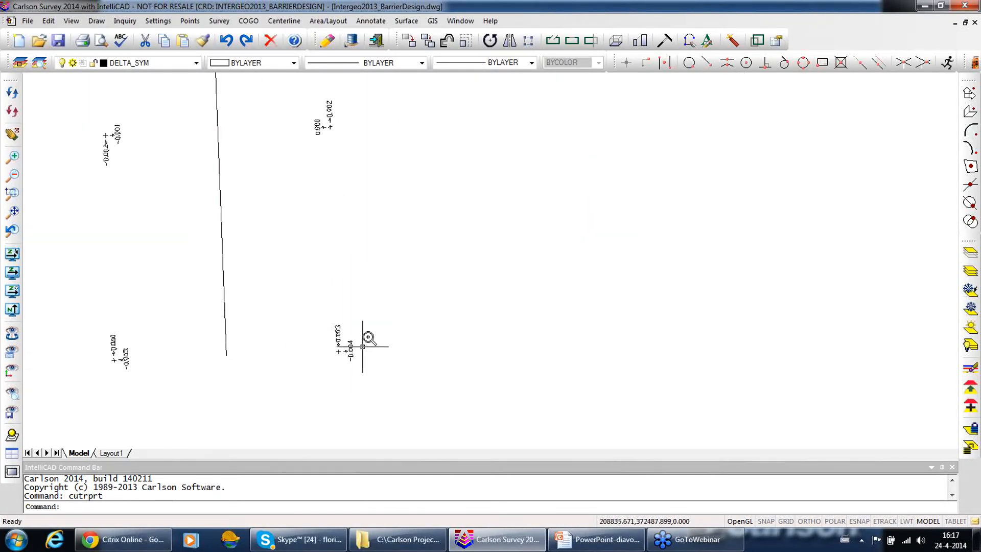
scroll(369, 338, "up", 5)
mouse_move(344, 351)
middle_mouse_down()
mouse_move(362, 241)
mouse_move(350, 291)
middle_mouse_up()
left_click_drag(350, 291, 349, 429)
scroll(353, 348, "down", 4)
mouse_move(356, 271)
middle_mouse_down()
mouse_move(348, 348)
mouse_move(321, 401)
middle_mouse_up()
scroll(318, 156, "up", 2)
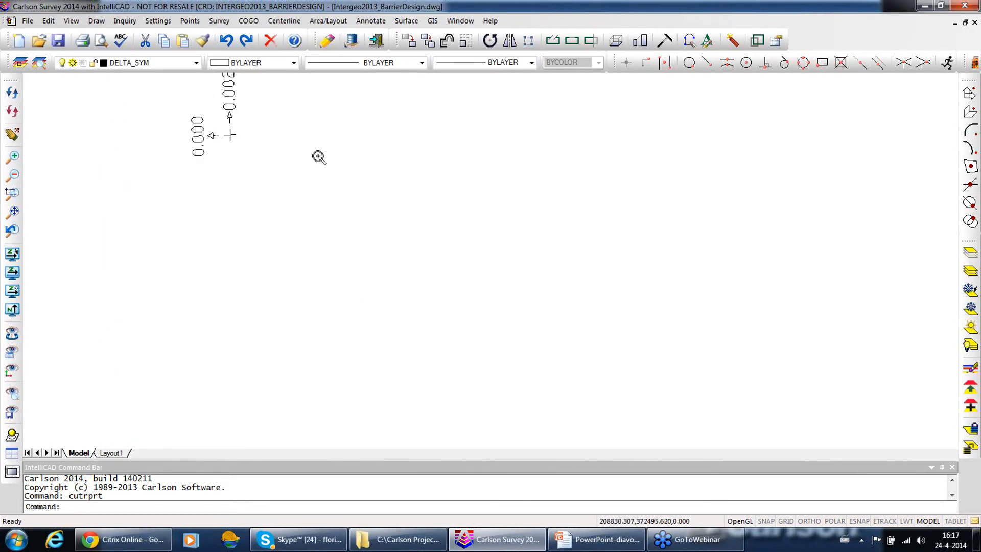
middle_click_drag(319, 156, 331, 353)
scroll(255, 286, "down", 4)
mouse_move(279, 165)
middle_mouse_down()
mouse_move(307, 329)
mouse_move(323, 322)
middle_mouse_up()
scroll(276, 197, "up", 3)
middle_click_drag(314, 213, 327, 388)
scroll(324, 217, "down", 5)
middle_click_drag(321, 116, 318, 351)
middle_click_drag(323, 145, 327, 269)
scroll(341, 184, "down", 3)
mouse_move(348, 165)
middle_mouse_down()
mouse_move(327, 376)
mouse_move(299, 335)
mouse_move(280, 439)
mouse_move(280, 364)
mouse_move(278, 374)
middle_mouse_up()
scroll(278, 375, "down", 2)
Inspect the deviation labels over the top of the curve and down the descending side of the barrier centerline
middle_click_drag(454, 266, 269, 223)
scroll(342, 186, "up", 3)
scroll(368, 175, "up", 2)
scroll(492, 190, "up", 3)
mouse_move(494, 183)
middle_mouse_down()
mouse_move(444, 260)
mouse_move(343, 320)
mouse_move(153, 336)
middle_mouse_up()
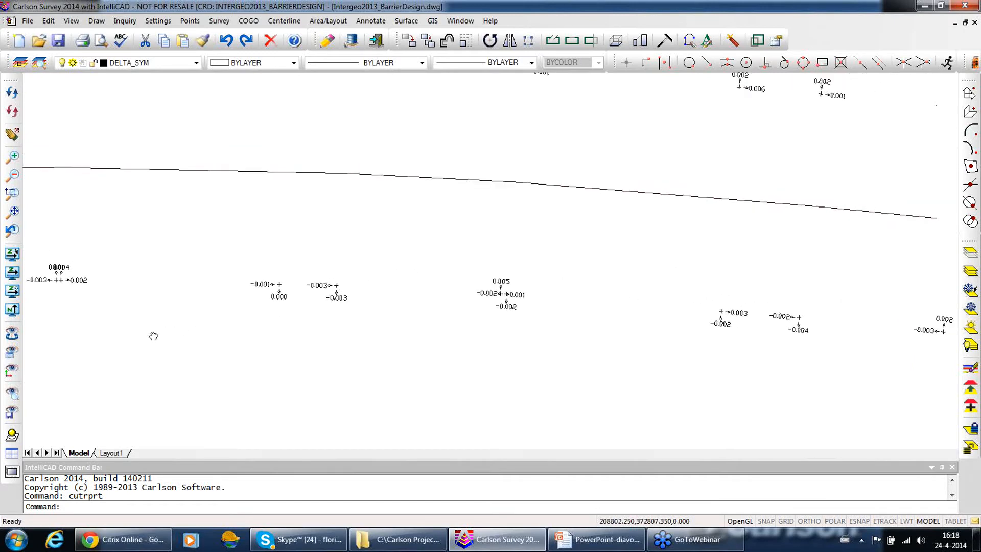
scroll(496, 312, "down", 3)
mouse_move(574, 328)
middle_mouse_down()
mouse_move(484, 324)
mouse_move(317, 285)
middle_mouse_up()
mouse_move(434, 284)
middle_mouse_down()
mouse_move(390, 274)
mouse_move(401, 288)
mouse_move(394, 274)
middle_mouse_up()
scroll(483, 286, "up", 5)
mouse_move(566, 337)
middle_mouse_down()
mouse_move(414, 269)
mouse_move(423, 259)
middle_mouse_up()
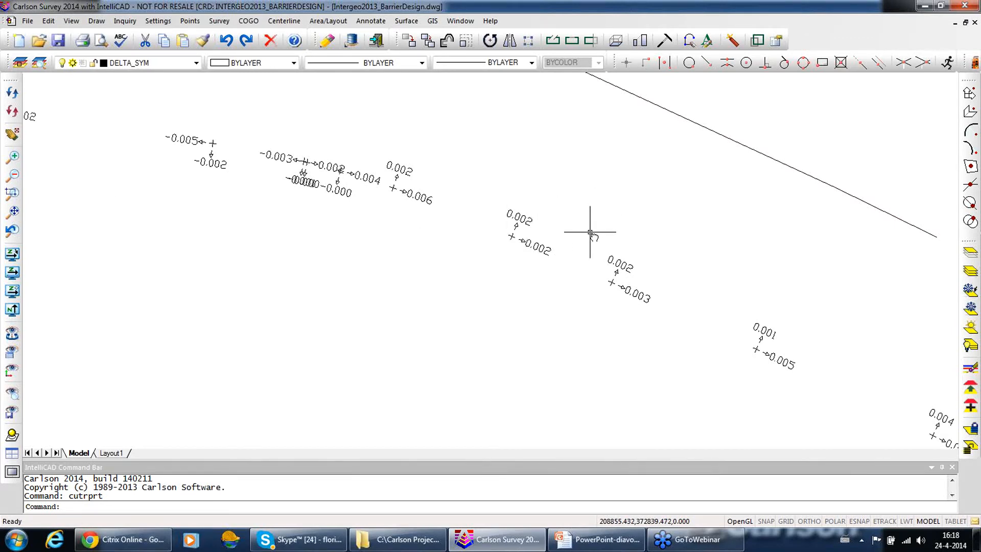
mouse_move(603, 249)
middle_mouse_down()
mouse_move(530, 251)
mouse_move(472, 221)
middle_mouse_up()
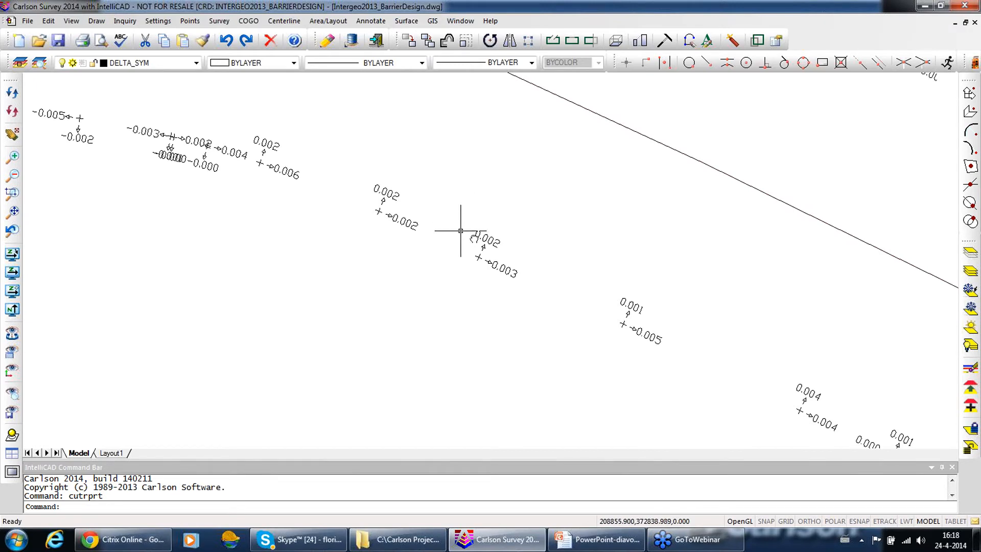
mouse_move(705, 313)
middle_mouse_down()
mouse_move(490, 195)
mouse_move(382, 161)
middle_mouse_up()
middle_click_drag(699, 336, 535, 253)
scroll(715, 360, "down", 6)
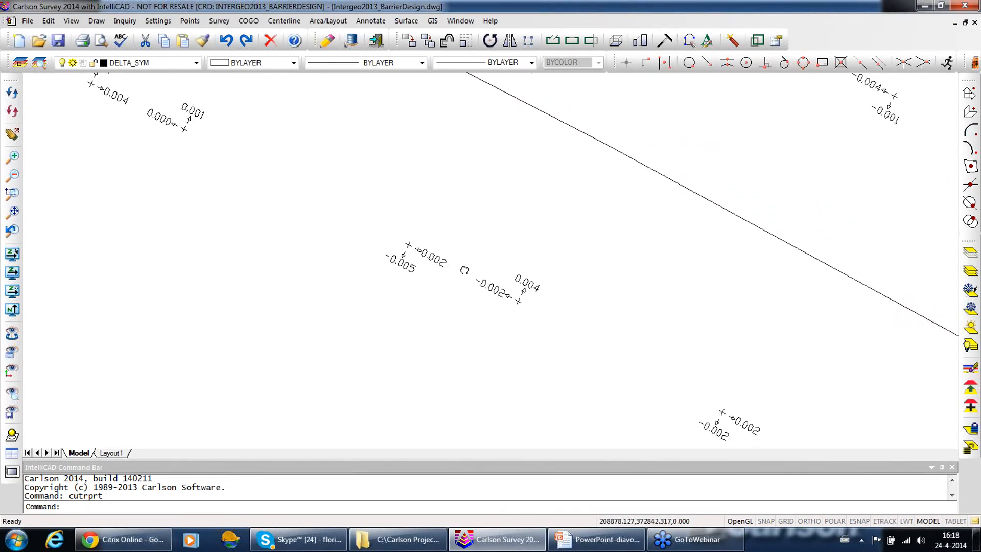
mouse_move(785, 385)
middle_mouse_down()
mouse_move(504, 282)
mouse_move(667, 332)
mouse_move(864, 366)
middle_mouse_up()
scroll(863, 366, "down", 3)
Go back along the top of the curve and inspect the rotated deviation labels around its western bend
mouse_move(256, 233)
middle_mouse_down()
mouse_move(484, 278)
mouse_move(783, 301)
middle_mouse_up()
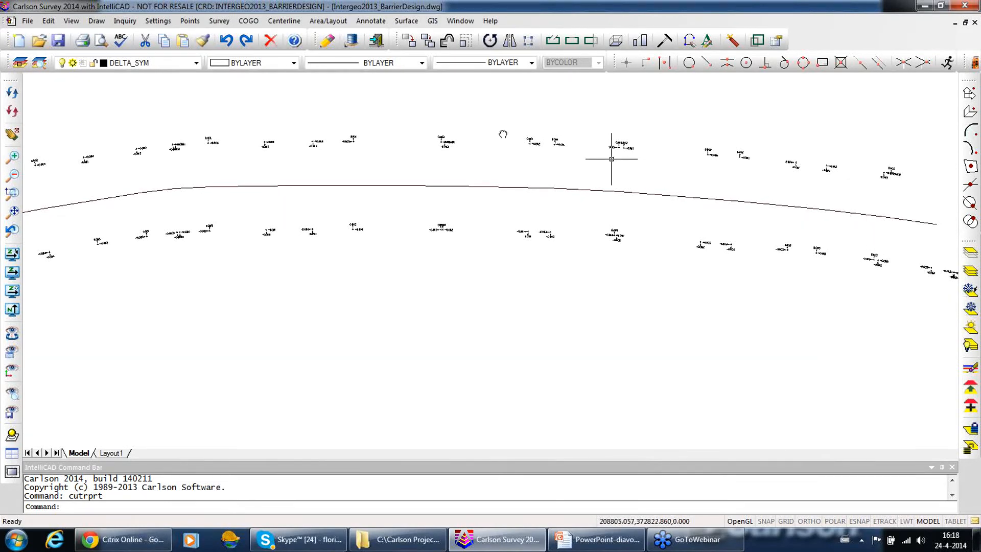
mouse_move(254, 214)
middle_mouse_down()
mouse_move(665, 210)
mouse_move(751, 166)
middle_mouse_up()
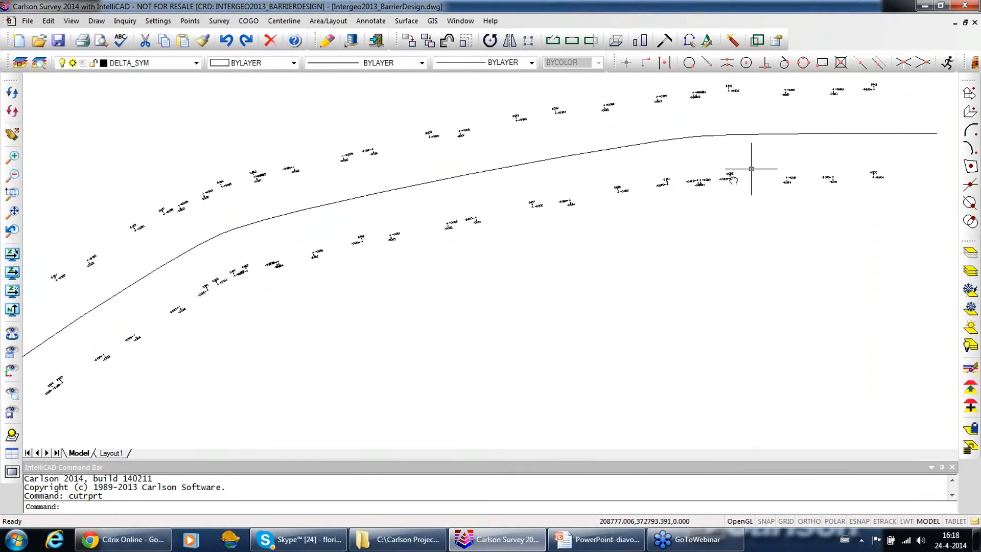
middle_click_drag(289, 281, 591, 179)
scroll(240, 302, "up", 5)
middle_click_drag(217, 312, 370, 210)
mouse_move(263, 320)
middle_mouse_down()
mouse_move(329, 245)
mouse_move(317, 256)
middle_mouse_up()
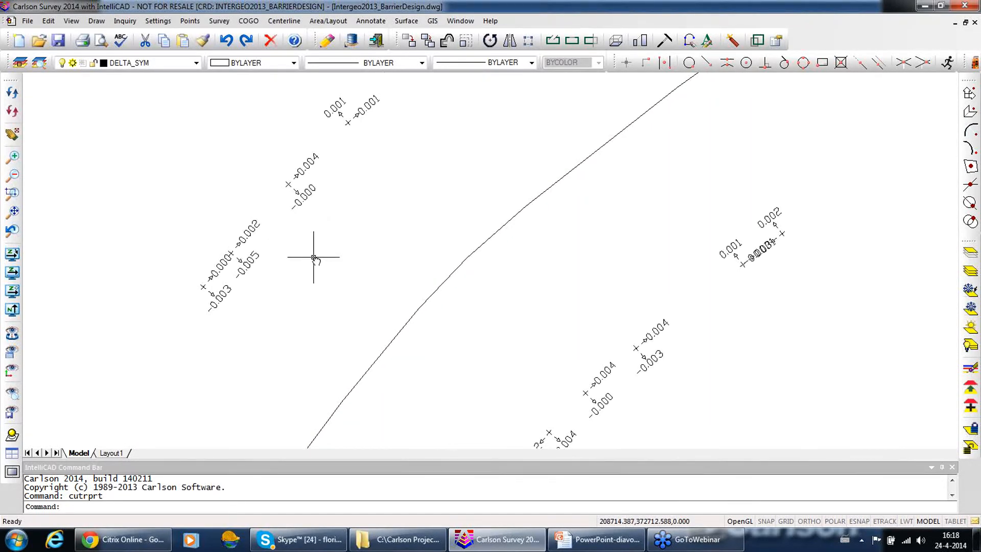
scroll(317, 256, "up", 2)
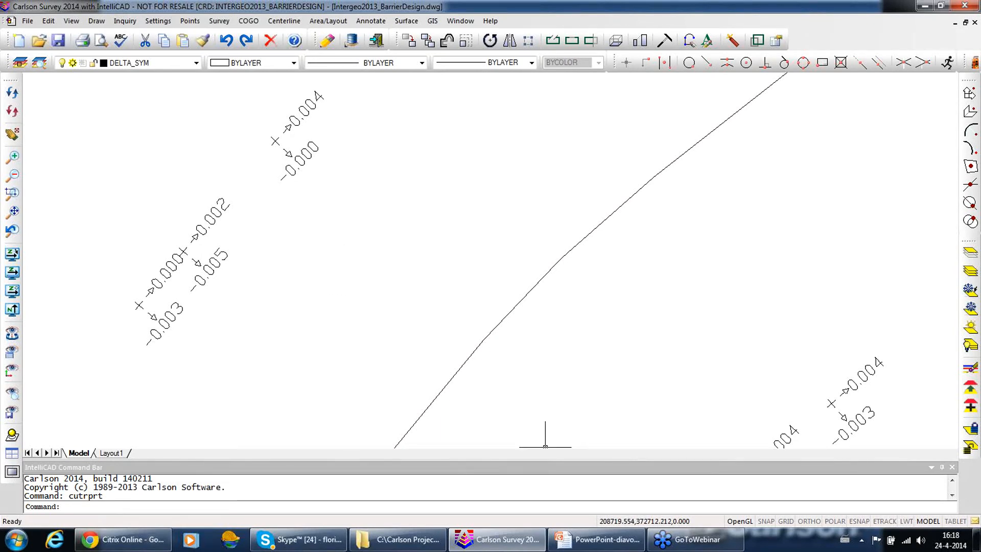
Switch to the PowerPoint presentation and advance through the cutsheet alignment report slides to the closing slide
left_click(603, 542)
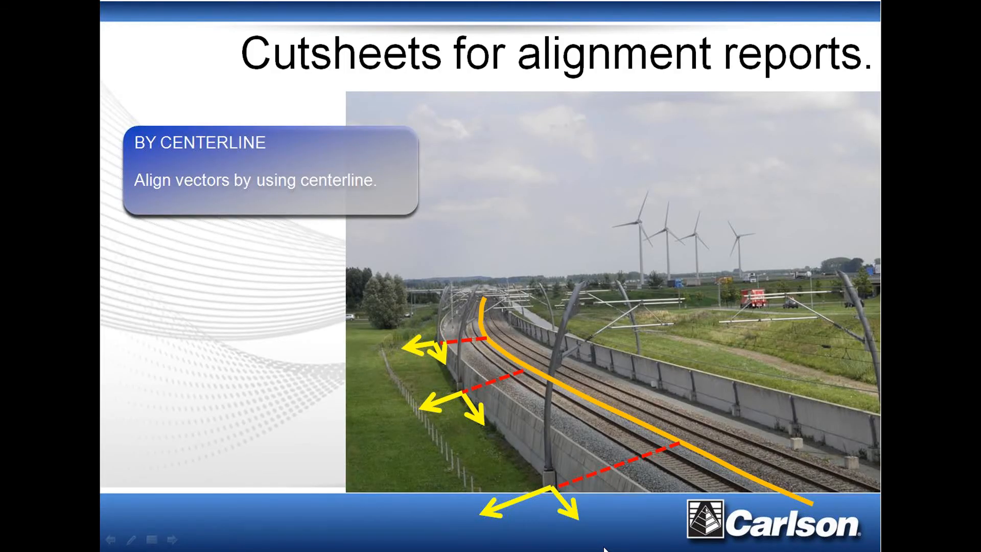
left_click(605, 550)
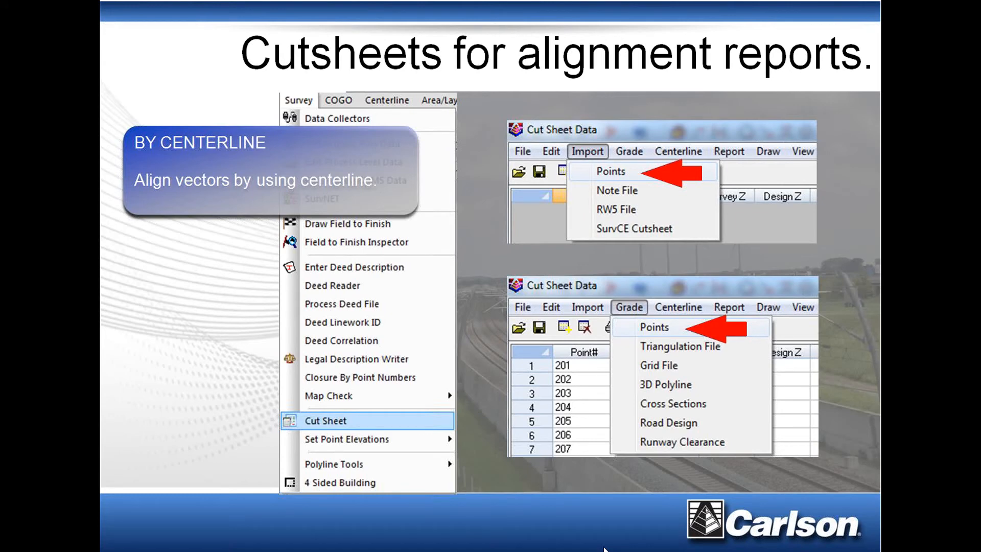
left_click(605, 550)
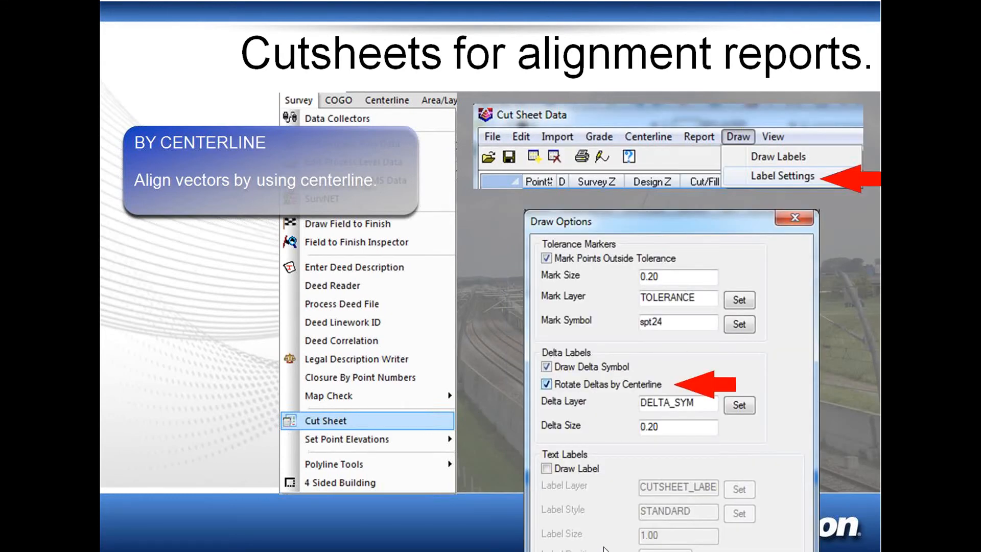
left_click(604, 550)
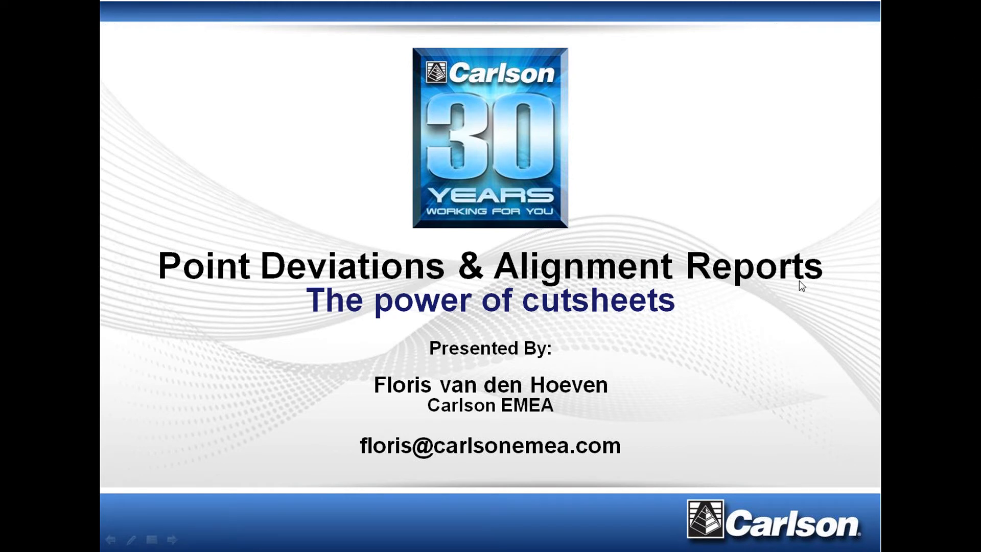
Switch back to Carlson Survey, open an empty cut sheet and review its label drawing options without changing them
mouse_move(922, 551)
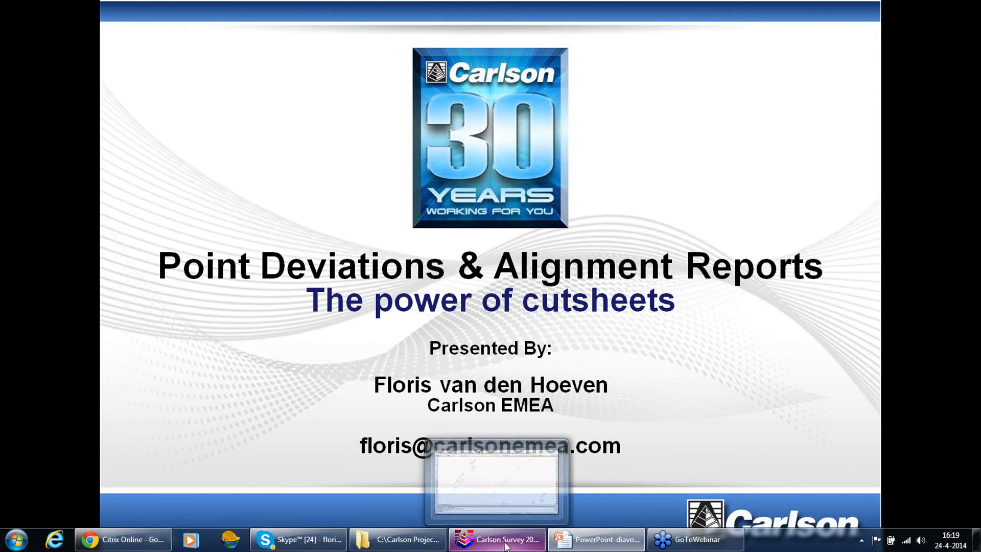
mouse_move(572, 548)
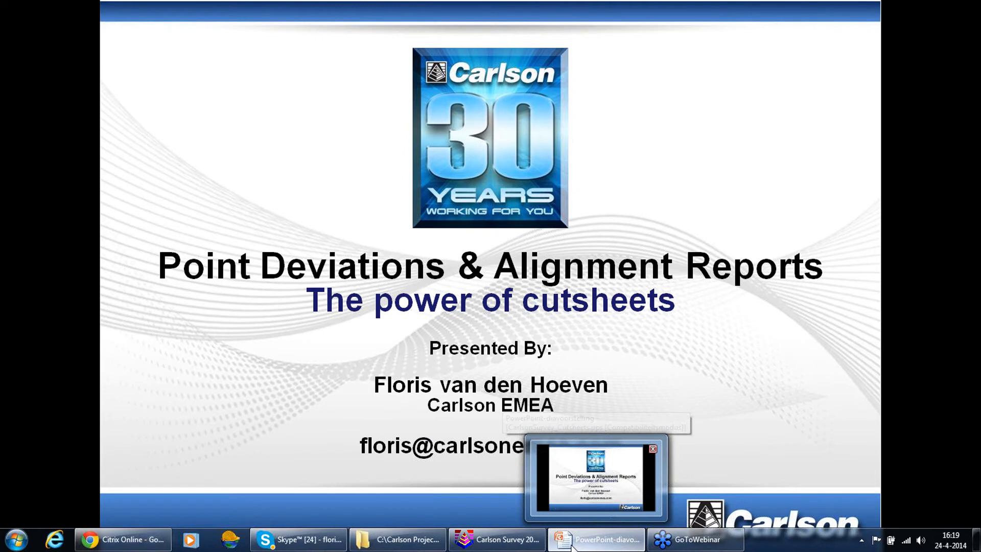
mouse_move(525, 547)
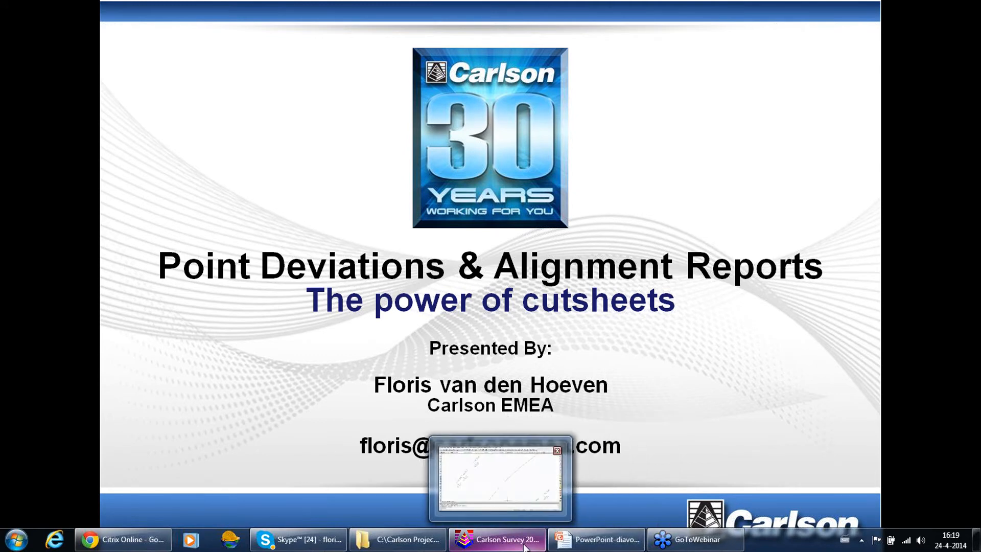
left_click(524, 546)
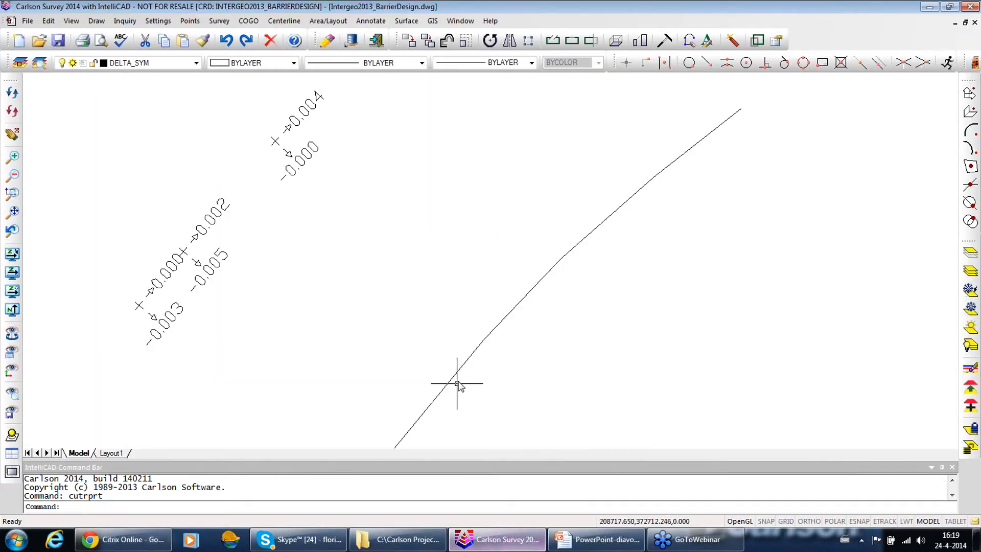
left_click(219, 21)
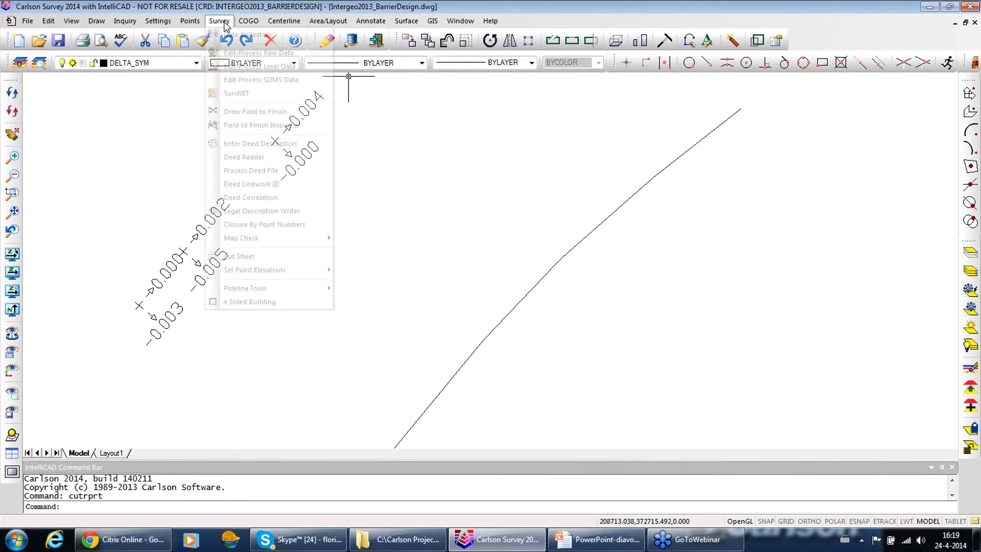
left_click(249, 256)
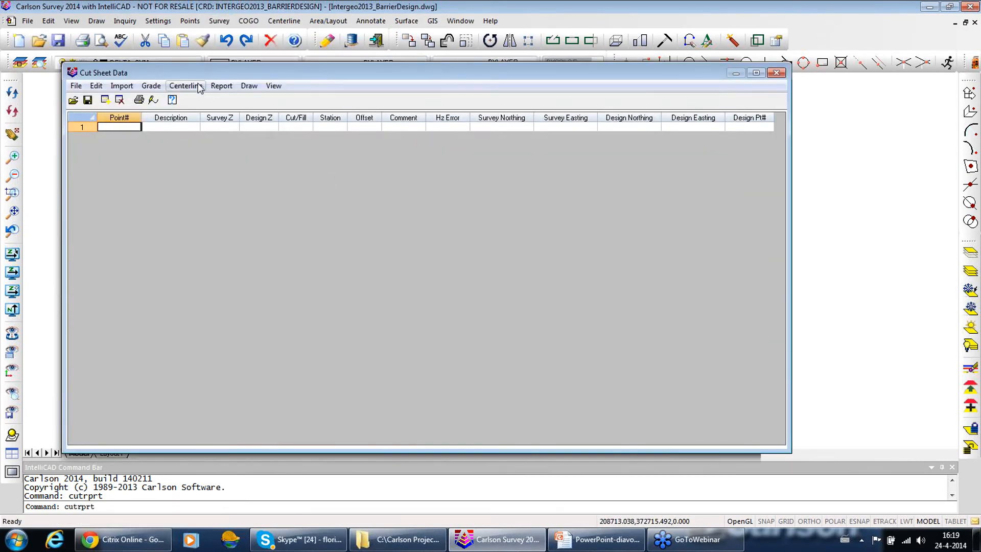
left_click(199, 88)
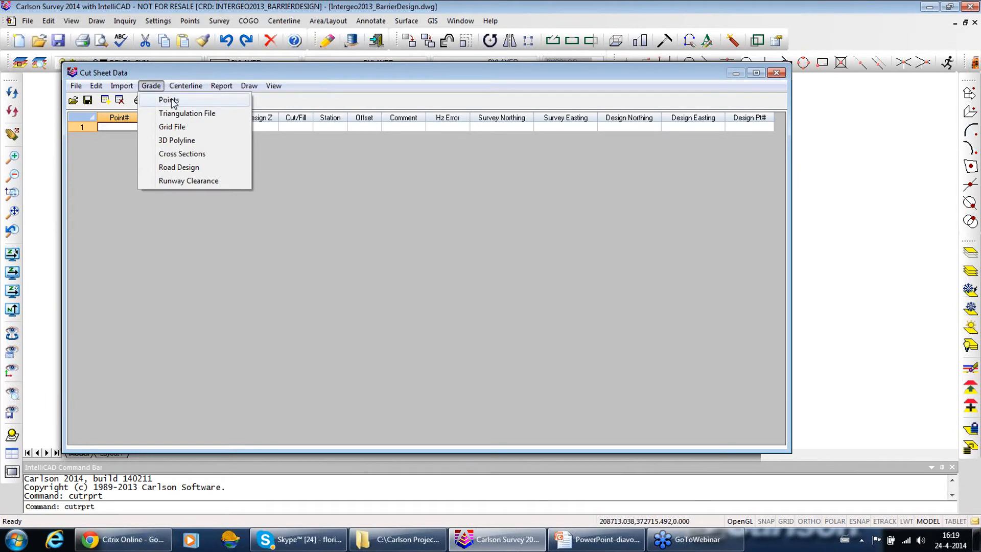
mouse_move(249, 85)
left_click(266, 114)
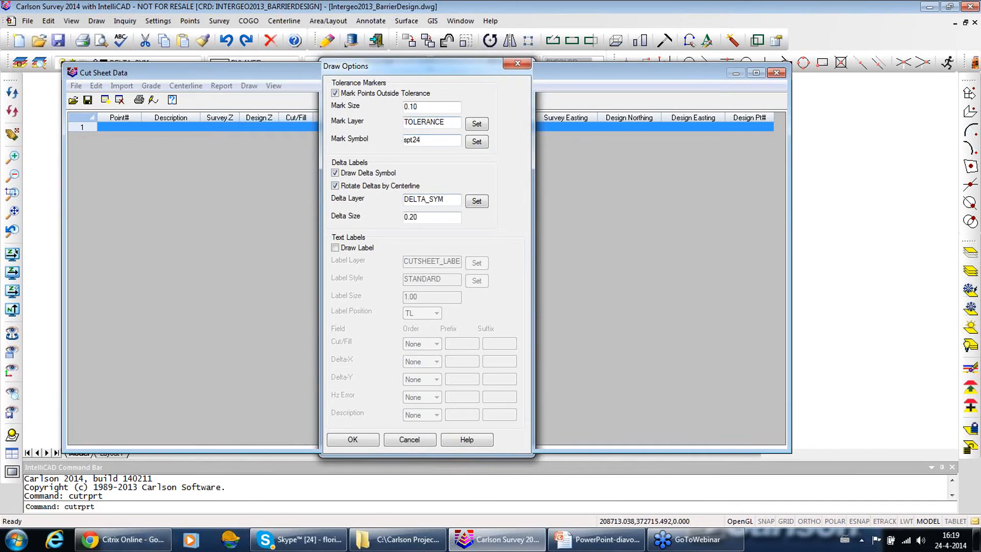
left_click(420, 440)
mouse_move(414, 65)
left_mouse_down()
mouse_move(372, 105)
mouse_move(134, 179)
mouse_move(95, 179)
left_mouse_up()
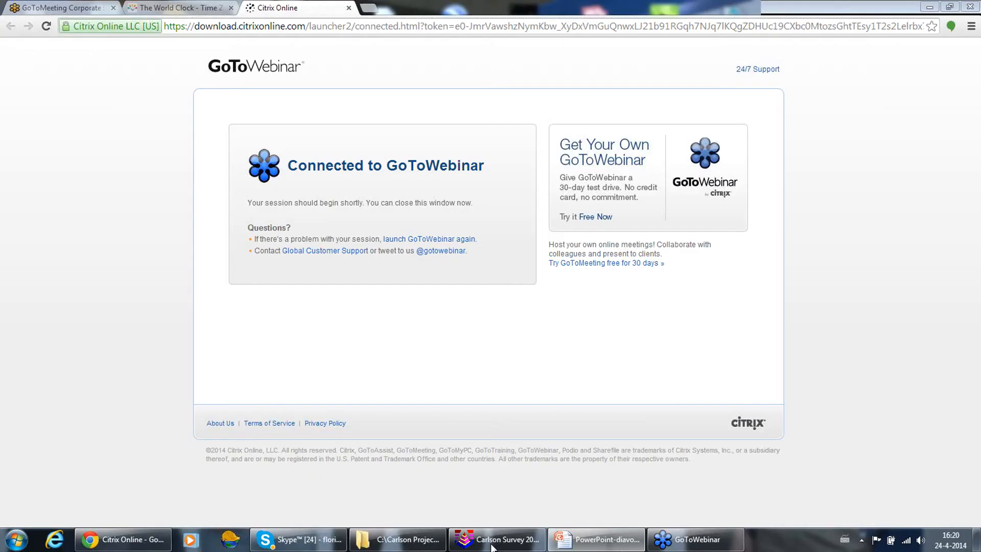
Return to Carlson Survey, close Intergeo2013_BarrierDesign.dwg without saving and open the recent drawing Asbuilt palen KW 5A.dwg
left_click(483, 545)
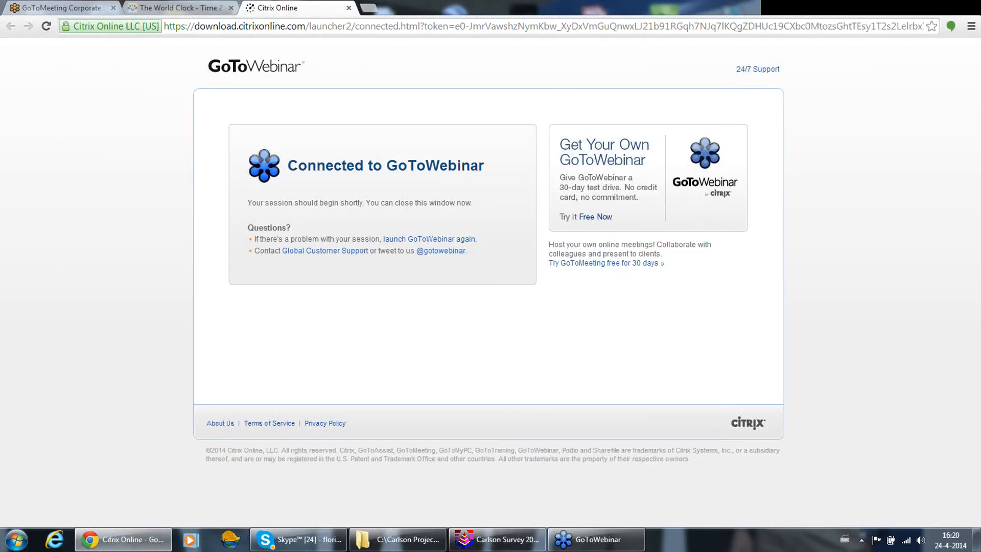
left_click(490, 540)
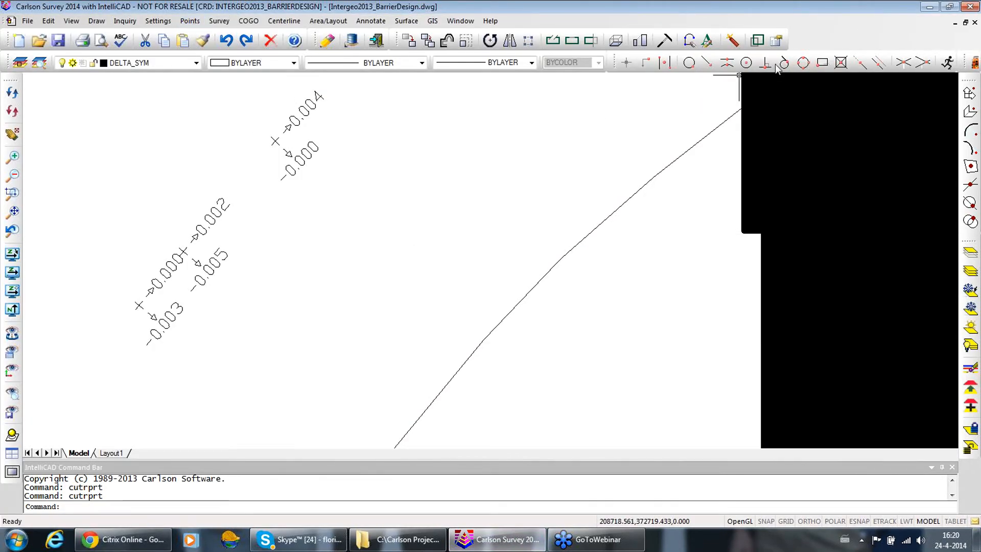
left_click(973, 22)
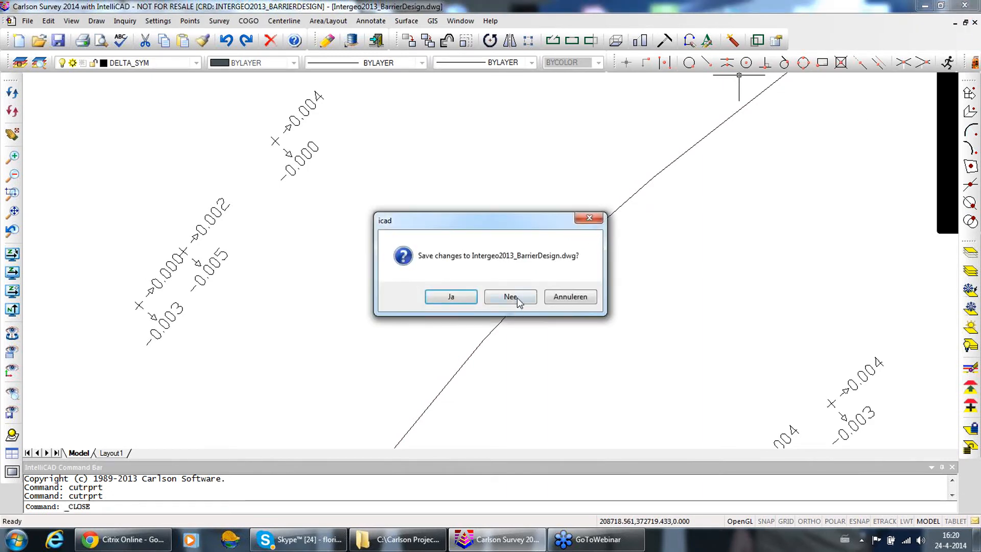
left_click(517, 299)
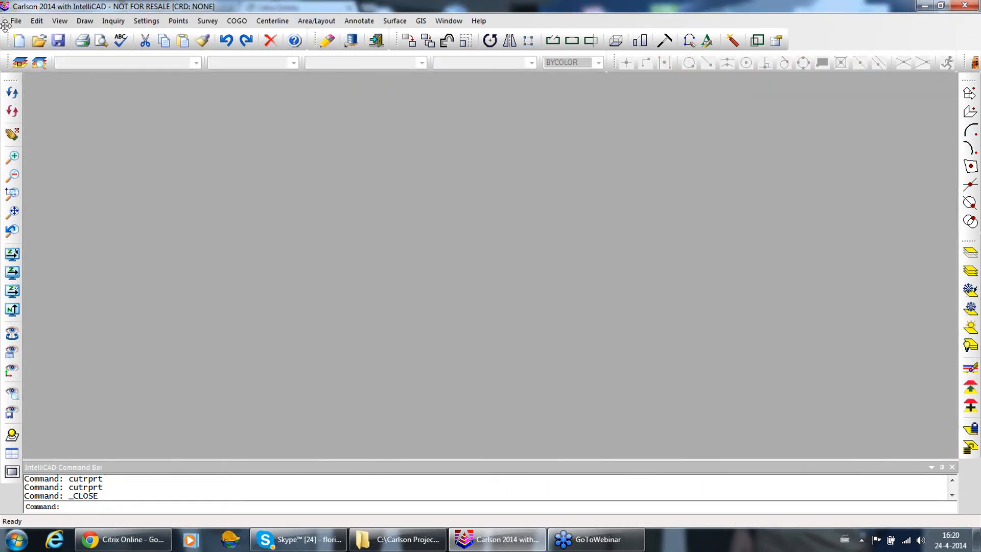
left_click(15, 21)
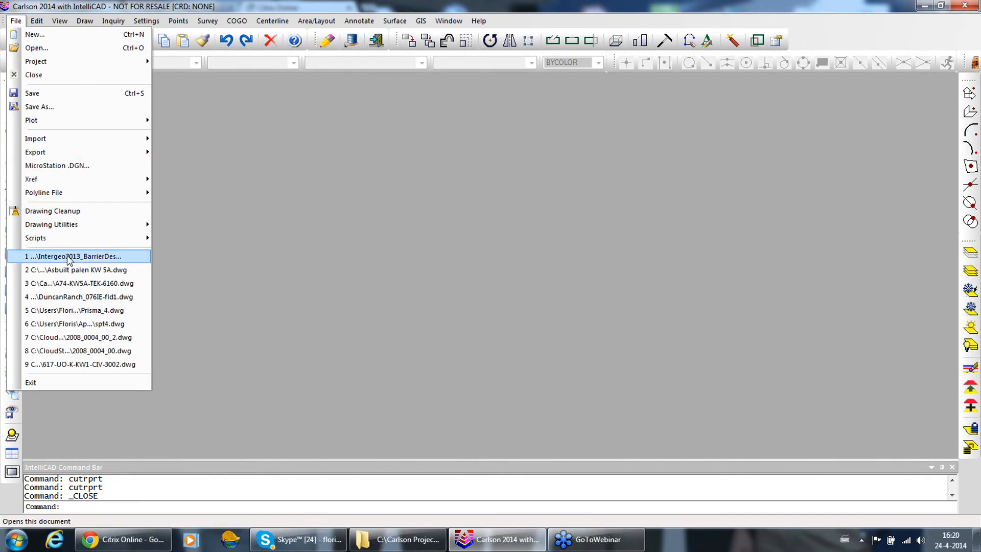
left_click(110, 269)
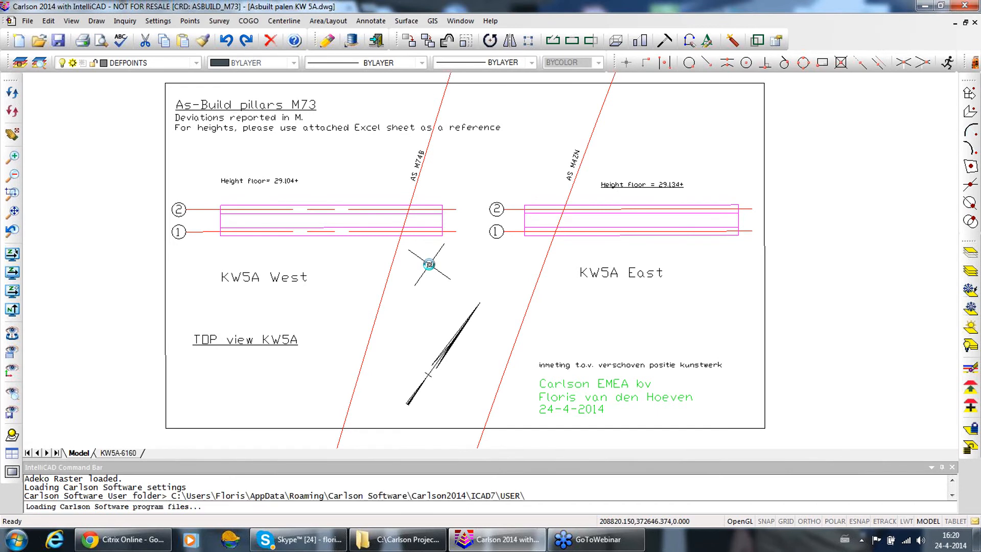
Open a cut sheet and import points 1-22 from the coordinate file AsBuild_M73.crd
left_click(271, 23)
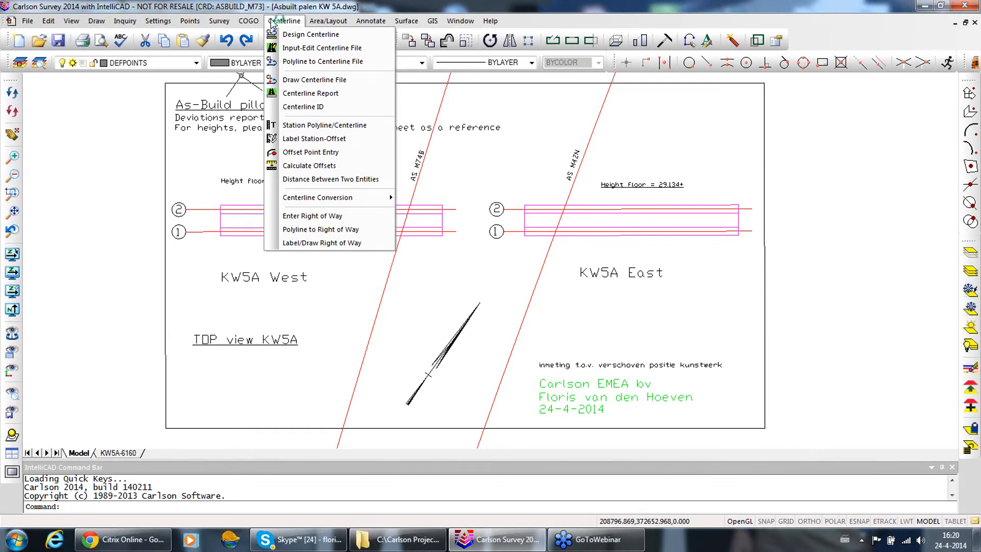
left_click(262, 21)
left_click(219, 20)
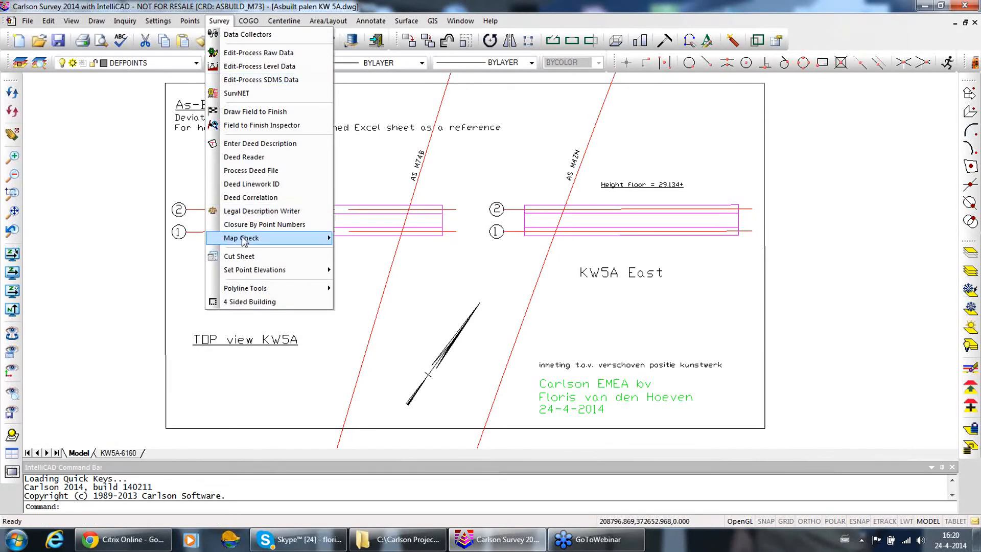
left_click(245, 256)
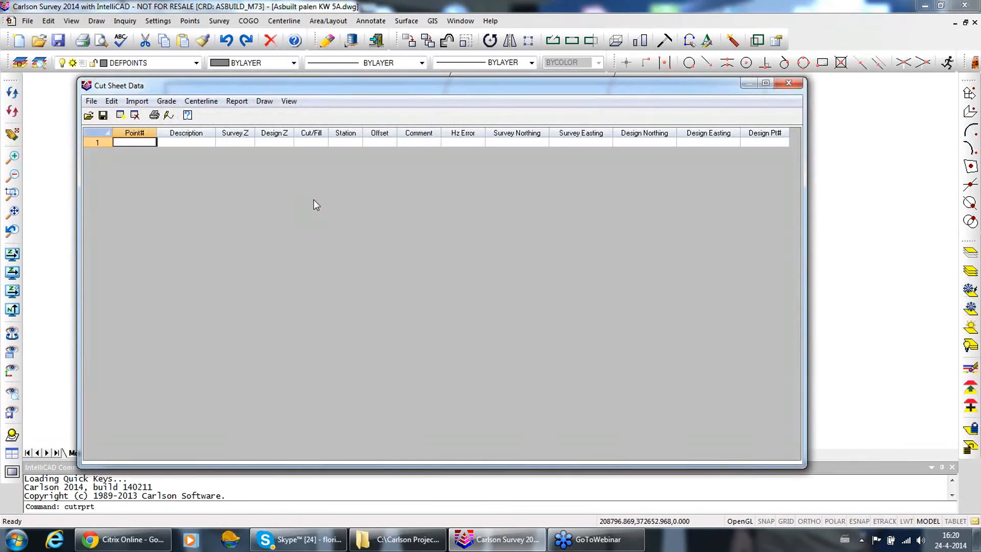
left_click(137, 101)
left_click(149, 114)
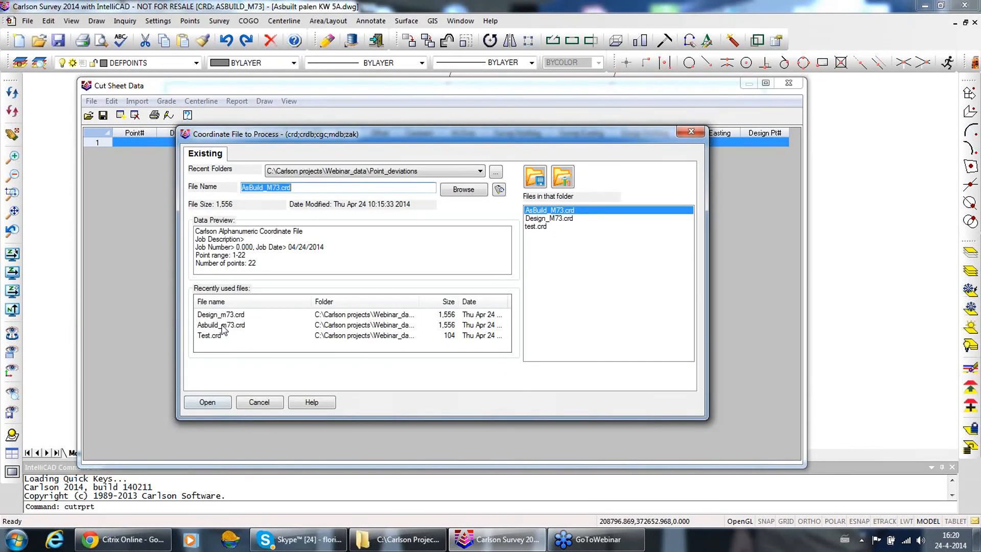
left_click(223, 327)
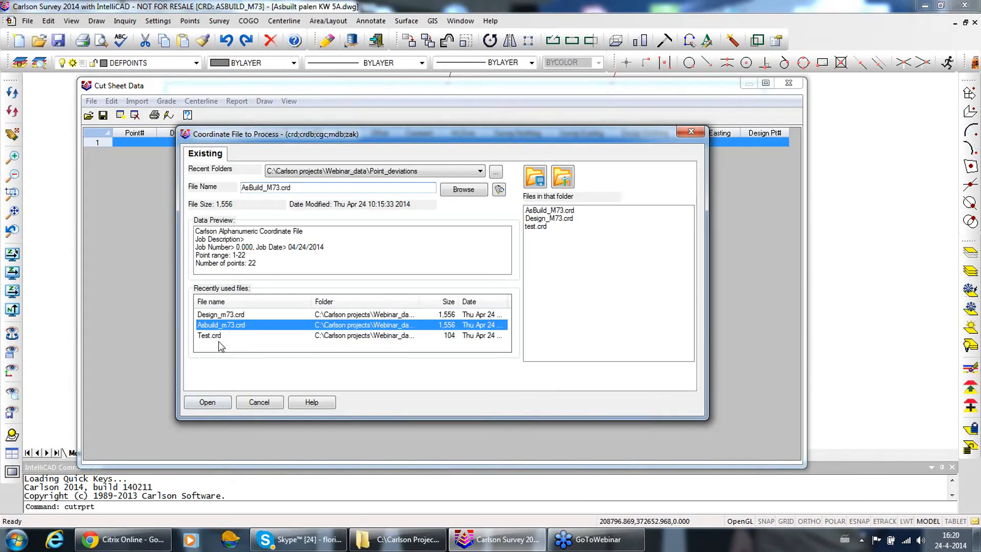
left_click(217, 403)
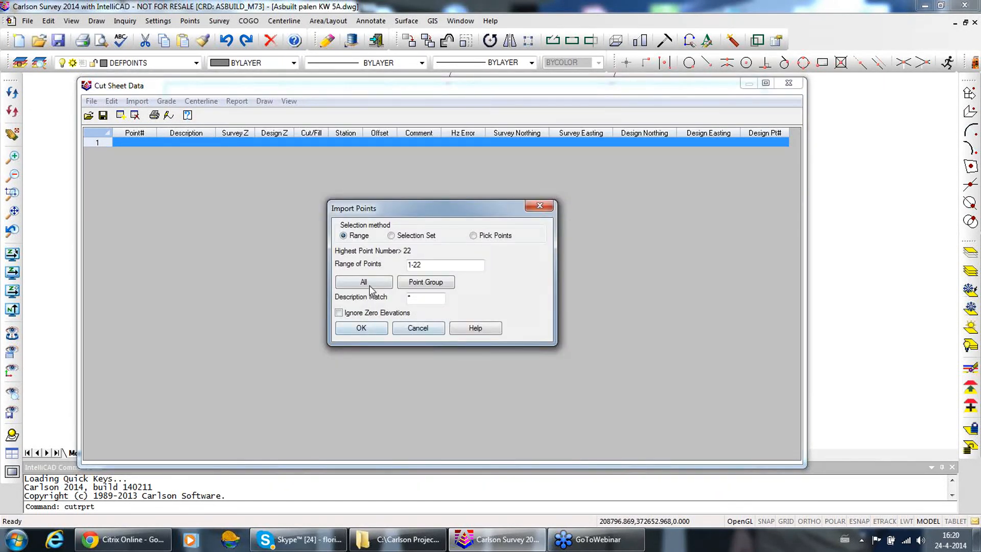
left_click(361, 328)
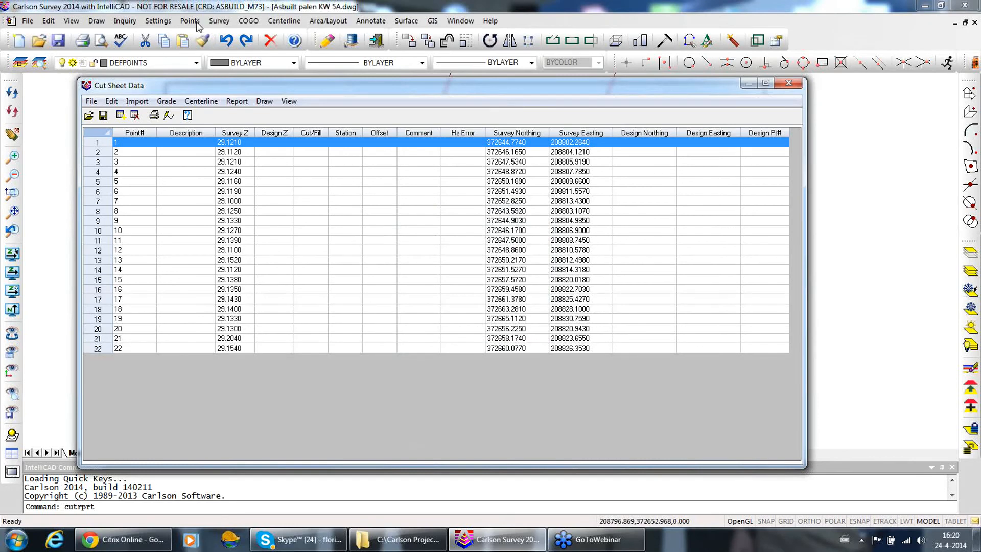
Grade the survey points against design points 1-22 from Design_M73.crd, matching by distance tolerance with a match tolerance of 0.40
left_click(166, 101)
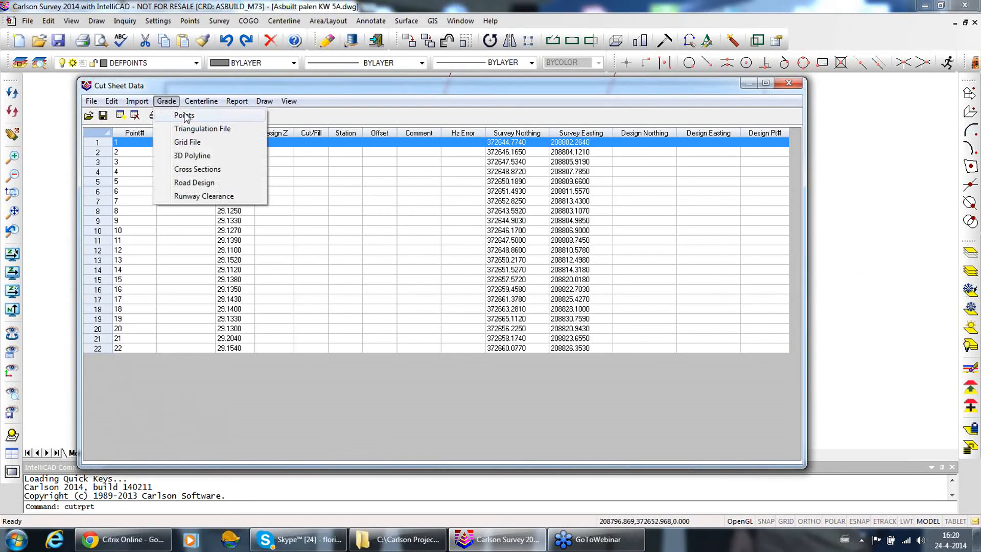
left_click(185, 116)
left_click(432, 284)
left_click(222, 325)
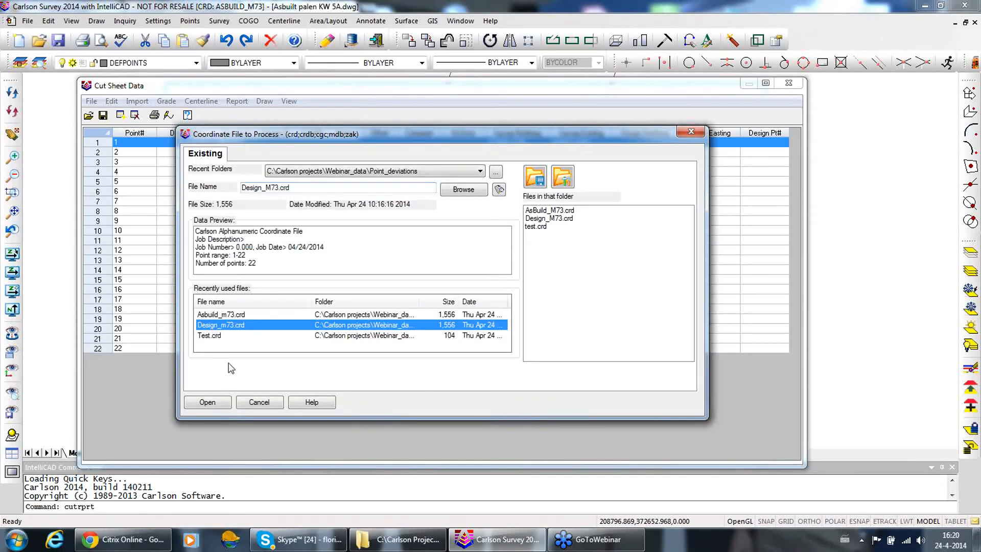
left_click(222, 405)
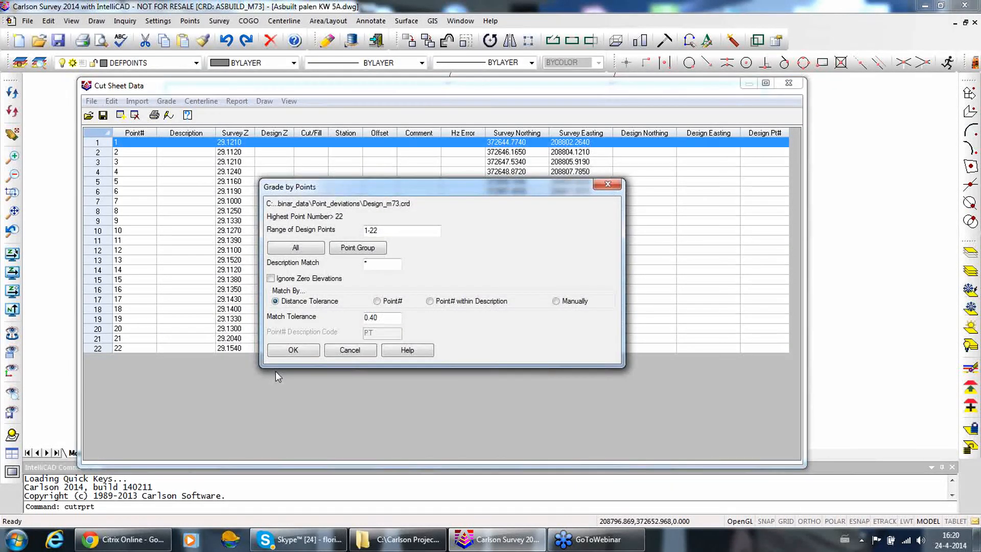
left_click(302, 249)
left_click(304, 350)
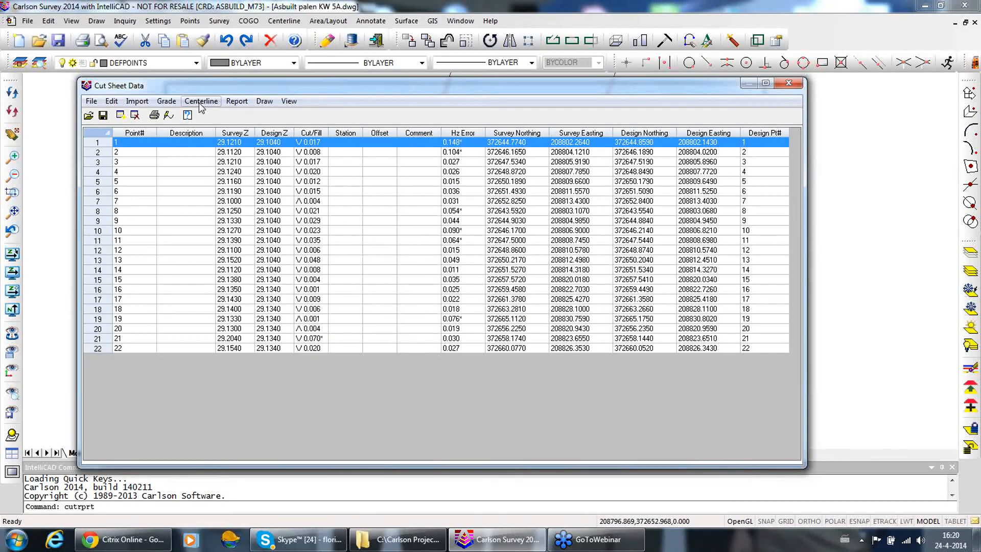
Review the cut sheet's tolerance marker, delta label and text label drawing options, then dismiss them without changes
left_click(264, 102)
left_click(276, 129)
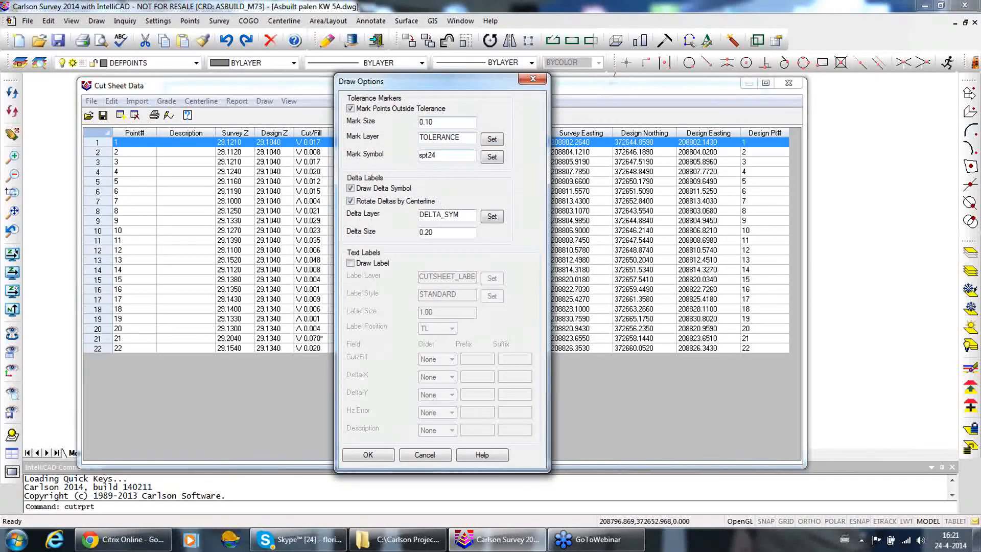
left_click(533, 79)
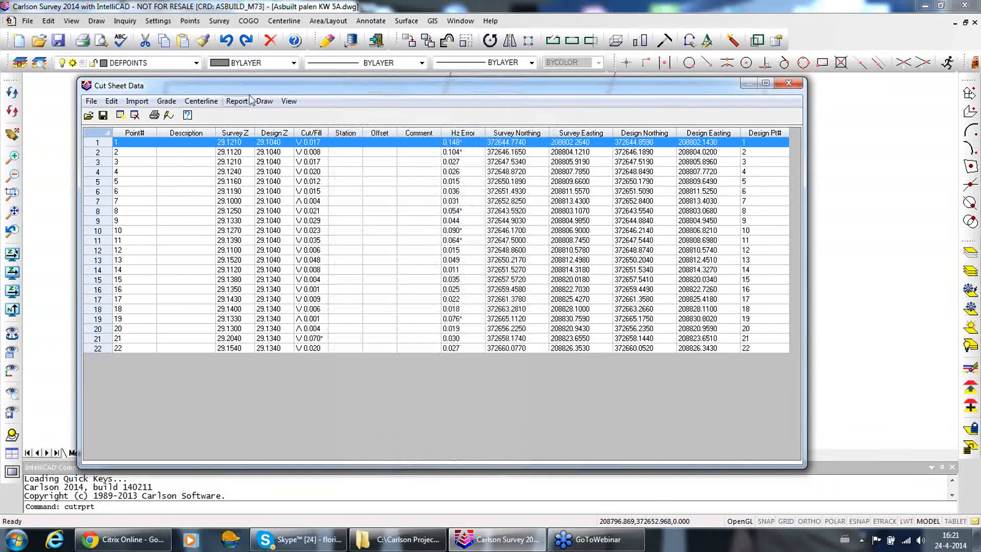
Review the cut sheet's report options and available cut/fill directions, then cancel without changing them
left_click(237, 102)
left_click(258, 129)
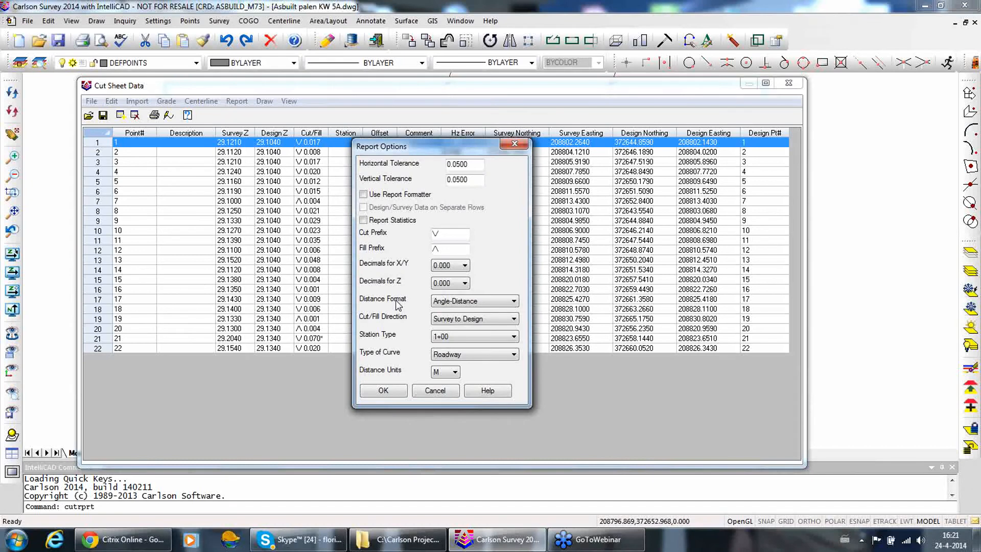
left_click(463, 322)
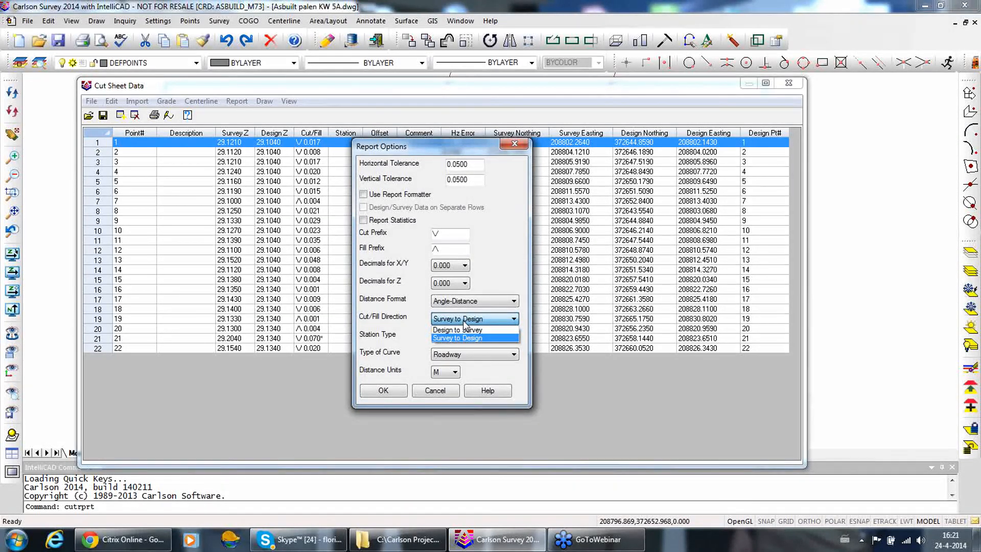
left_click(448, 390)
left_click(447, 389)
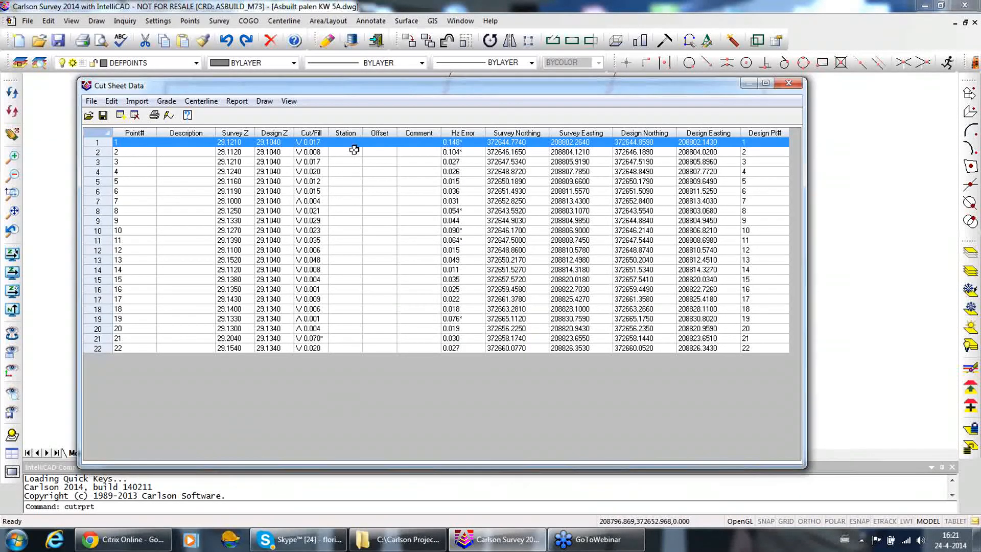
Move the Cut Sheet Data window aside over the pillar drawing
left_click_drag(384, 90, 432, 90)
mouse_move(852, 179)
left_mouse_down()
mouse_move(848, 169)
mouse_move(616, 149)
mouse_move(884, 152)
mouse_move(872, 153)
left_mouse_up()
left_click(966, 63)
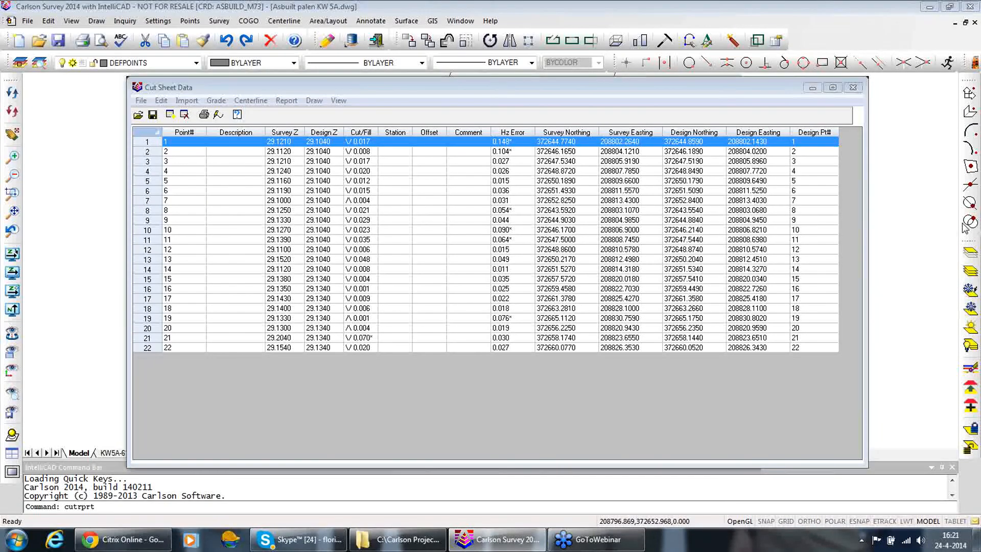